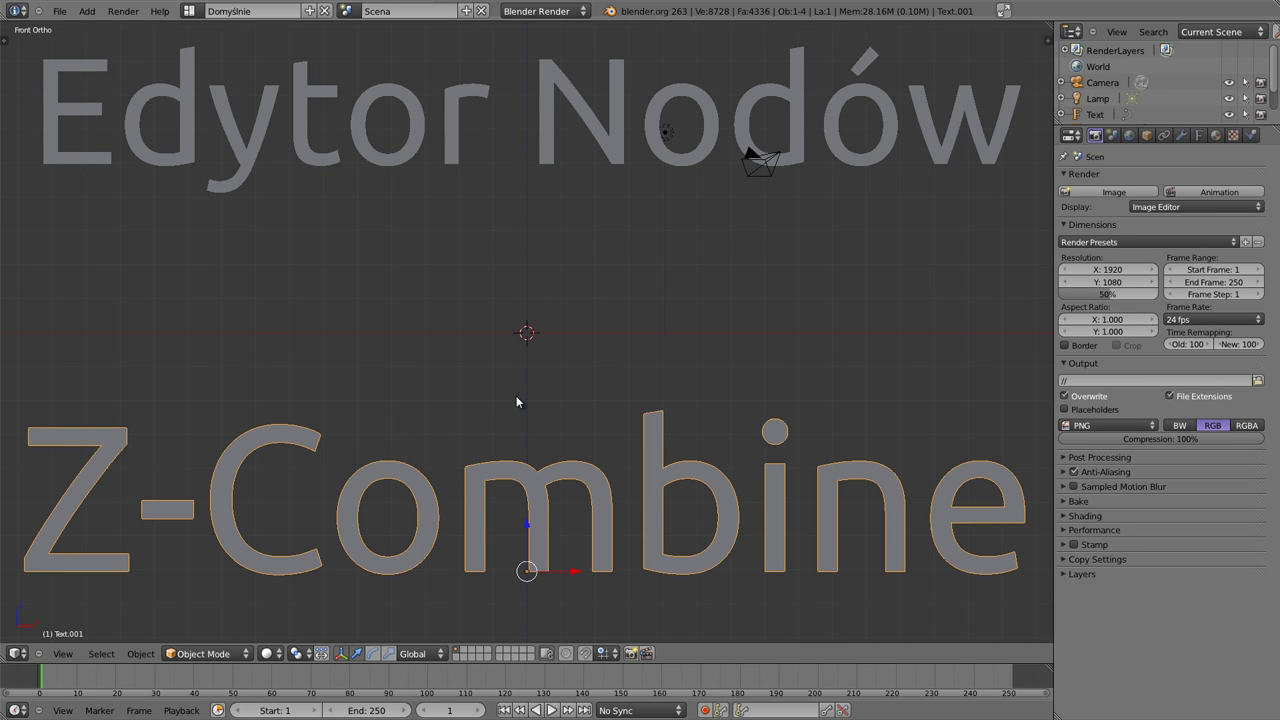
Step: Delete the Z-Combine and Edytor Nodów title text objects
key("x")
left_click(640, 435)
right_click(602, 131)
key("x")
left_click(600, 130)
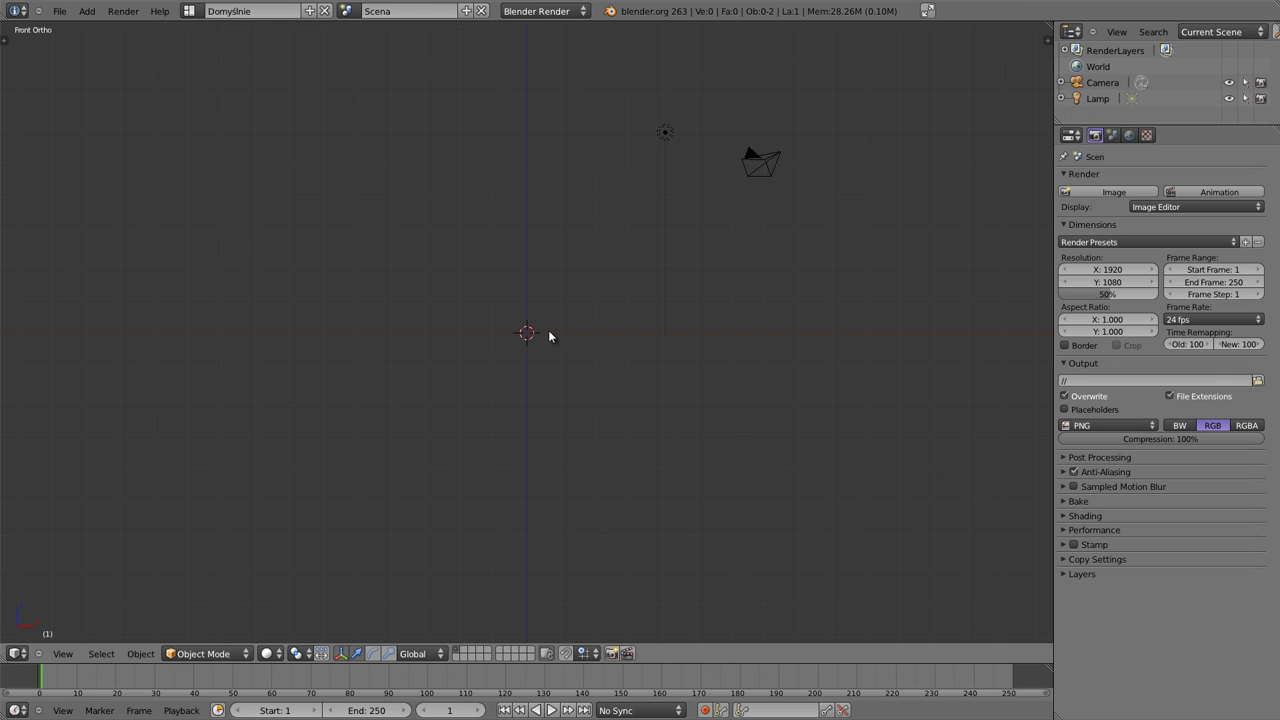
Step: Add a cube at the scene centre and view it obliquely in perspective
key("shift+a")
left_click(608, 348)
mouse_move(612, 365)
middle_mouse_down()
mouse_move(529, 474)
mouse_move(600, 314)
mouse_move(540, 343)
mouse_move(550, 351)
middle_mouse_up()
middle_click_drag(549, 463, 596, 472)
key("KP_5")
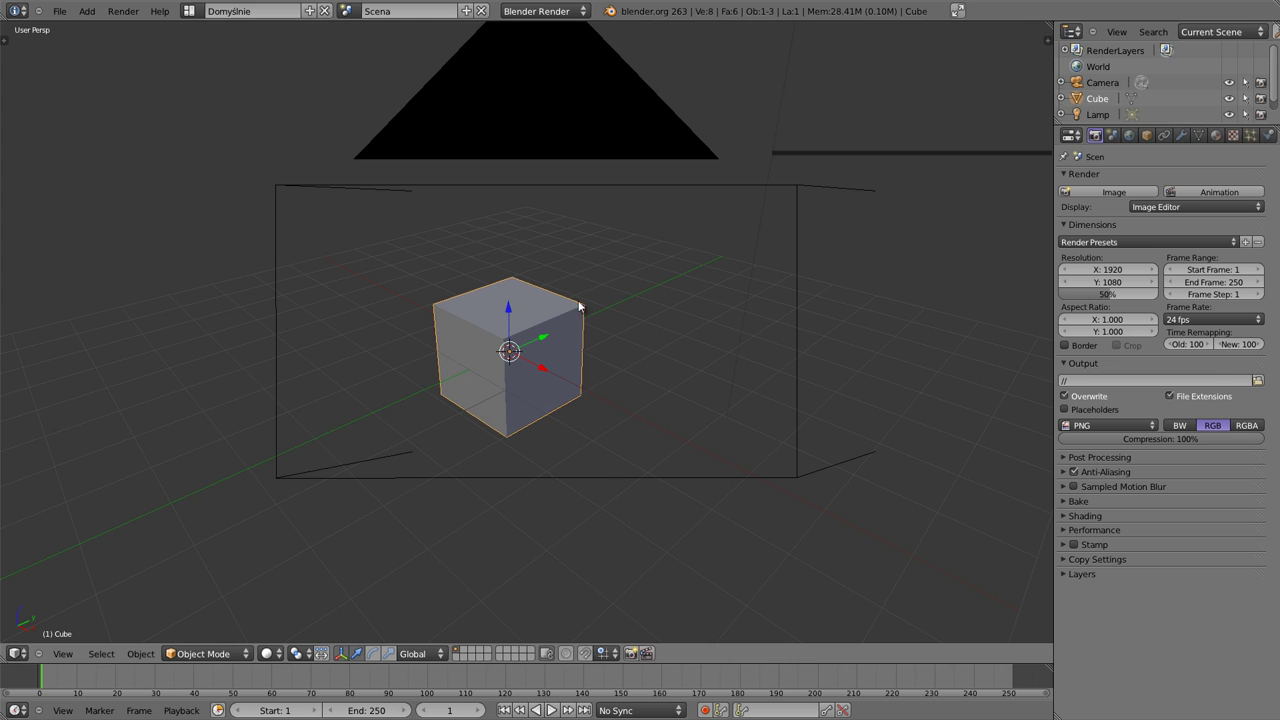
Step: Pull the camera back along its local Z so the cube appears small in the shot
right_click(561, 183)
key("KP_0")
key("g")
key("z")
key("z")
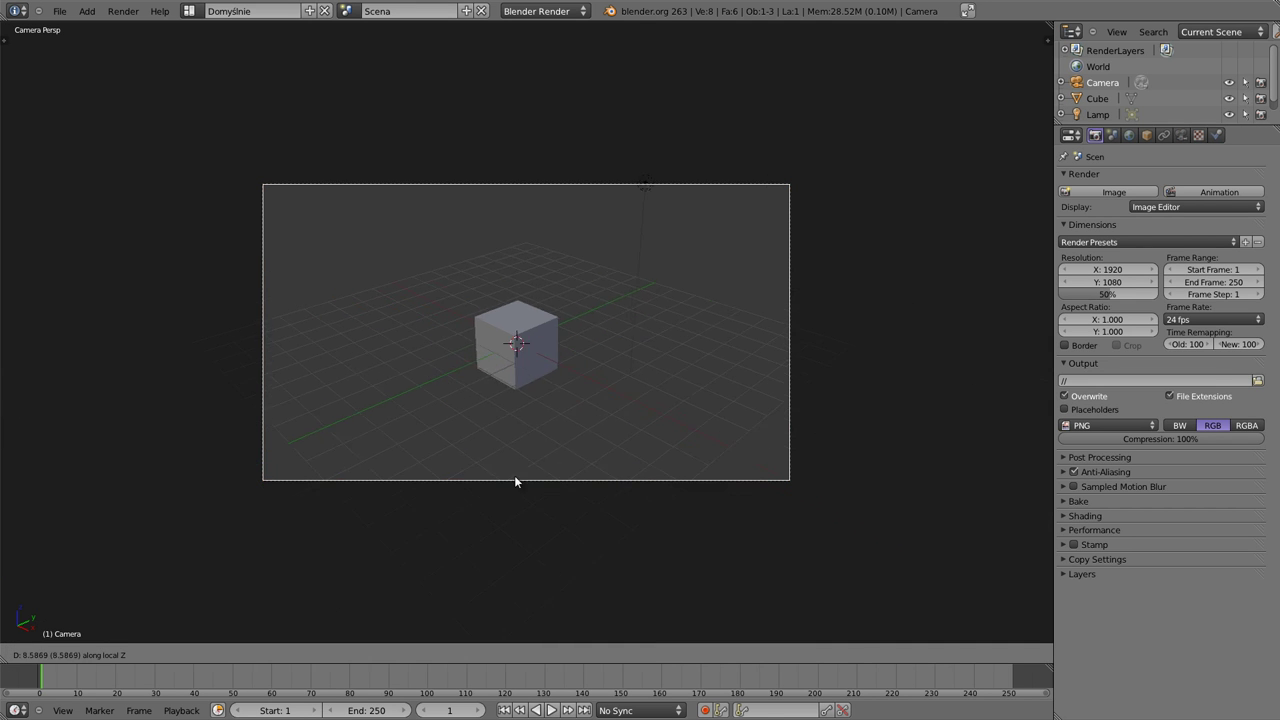
left_click(500, 577)
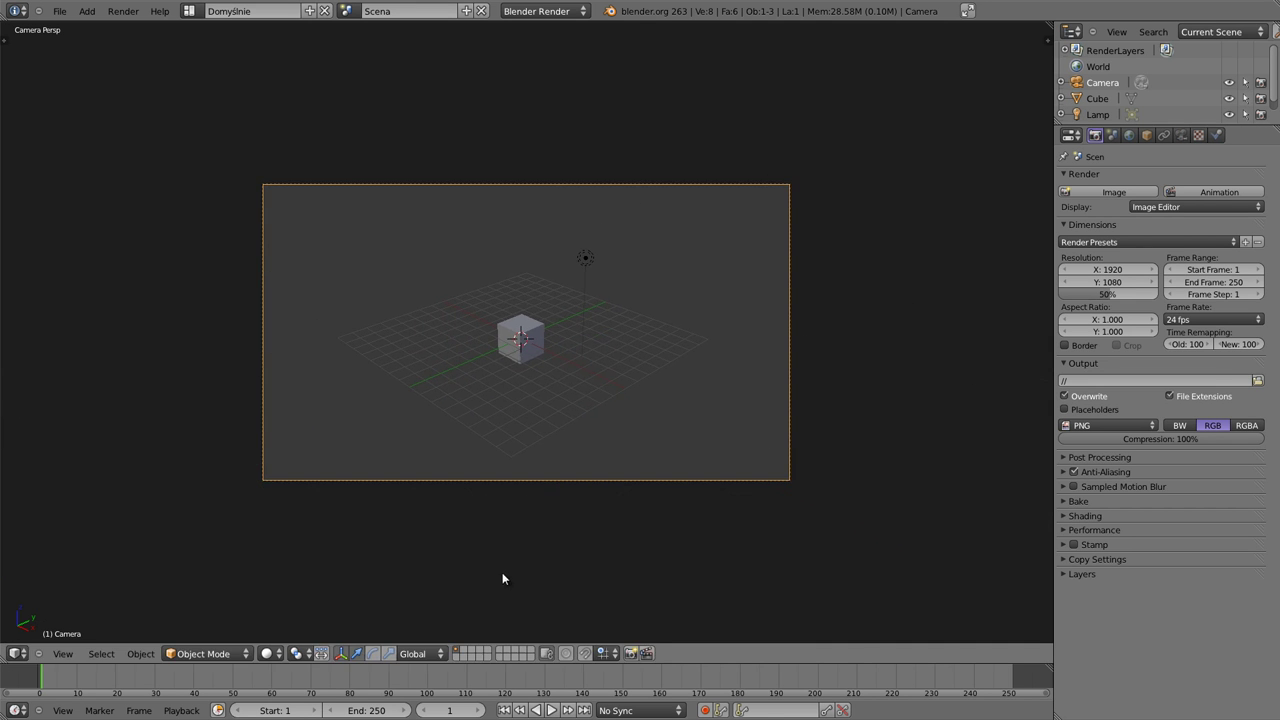
Step: Give the cube an Array modifier with relative X offset 2
right_click(522, 338)
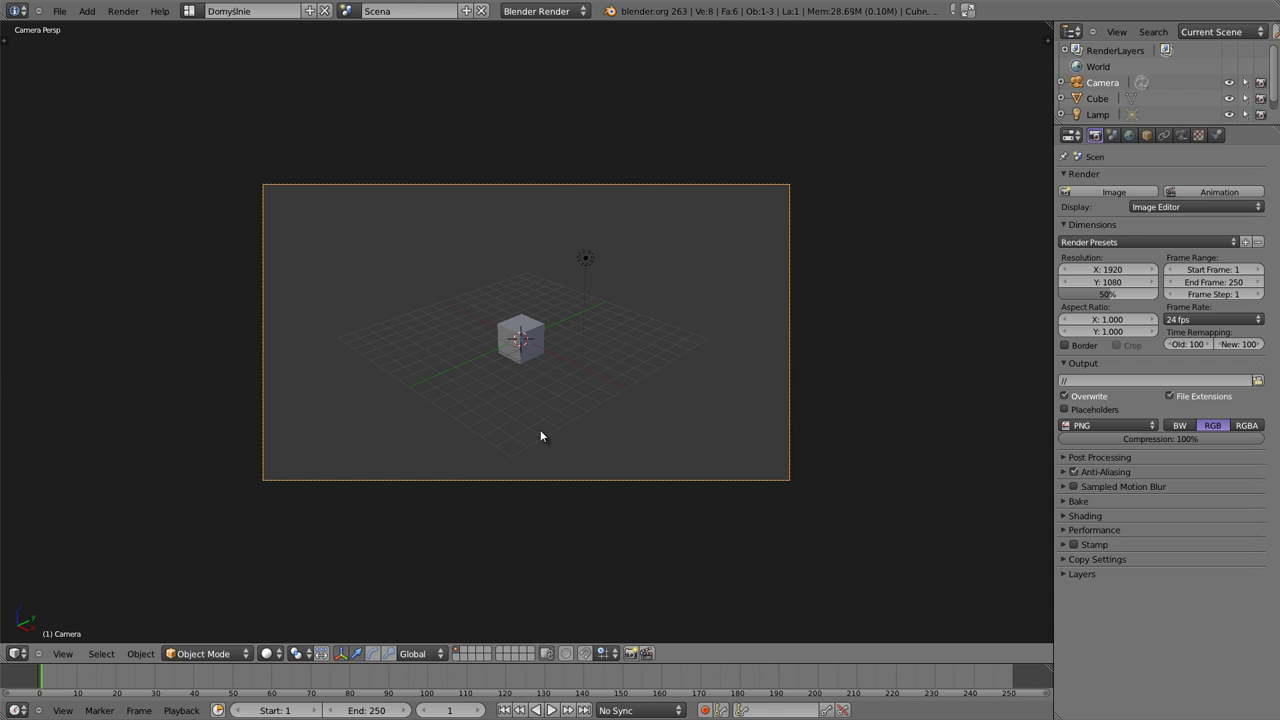
right_click(512, 330)
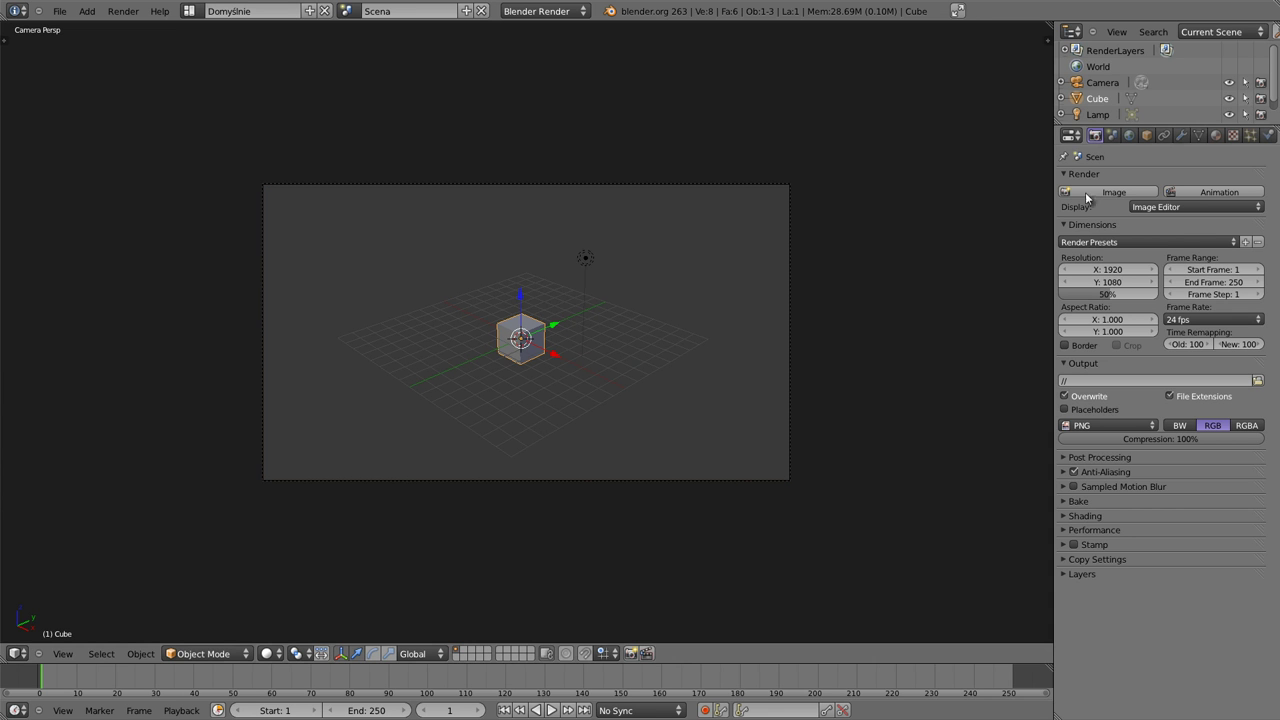
left_click(1181, 137)
left_click(1134, 177)
left_click(1010, 214)
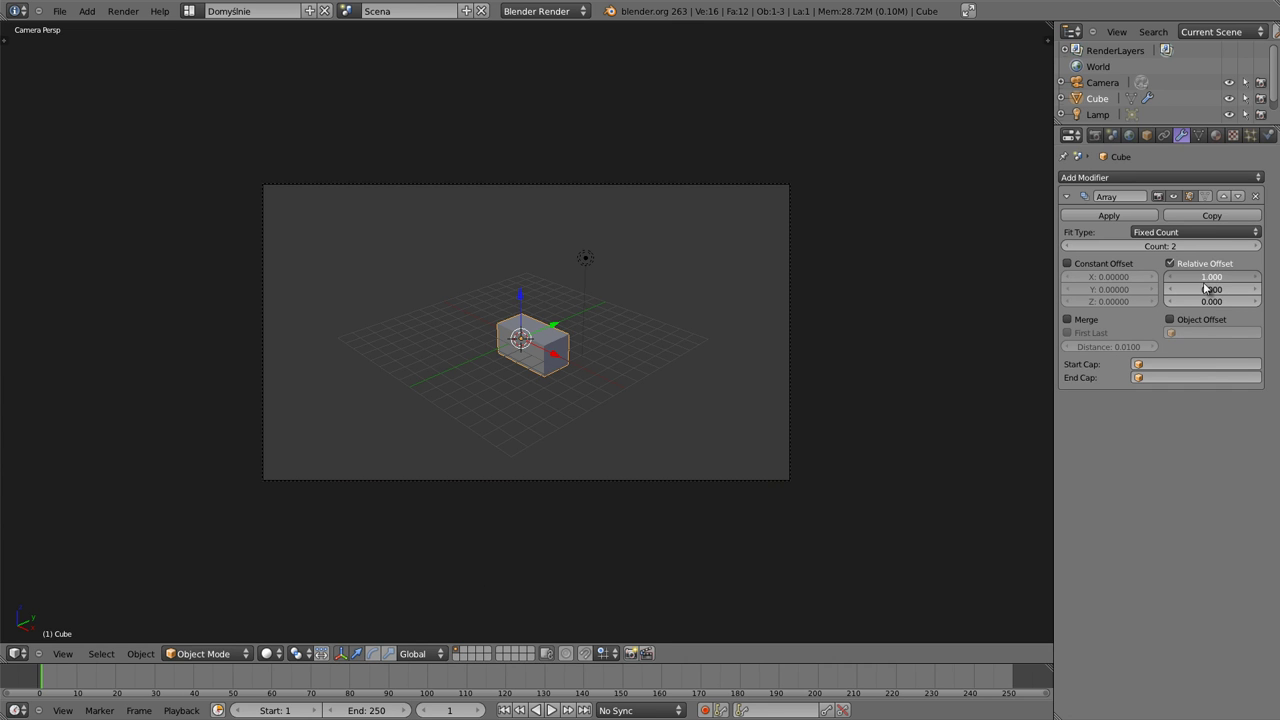
left_click_drag(1195, 277, 1231, 277)
Step: Raise the array count to 18, recentring the cube row along X as it grows
left_click(1256, 246)
left_click(1256, 246)
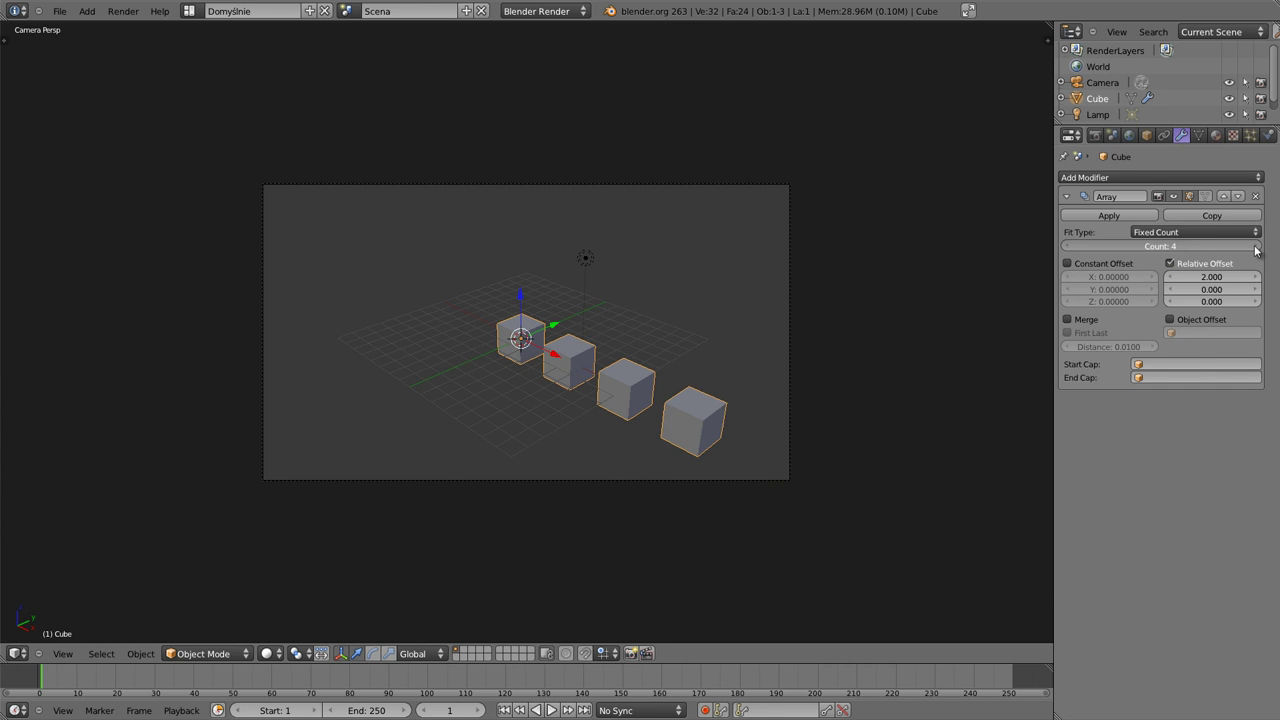
left_click(1256, 246)
left_click(1256, 246)
left_click(1256, 246)
key("g")
key("x")
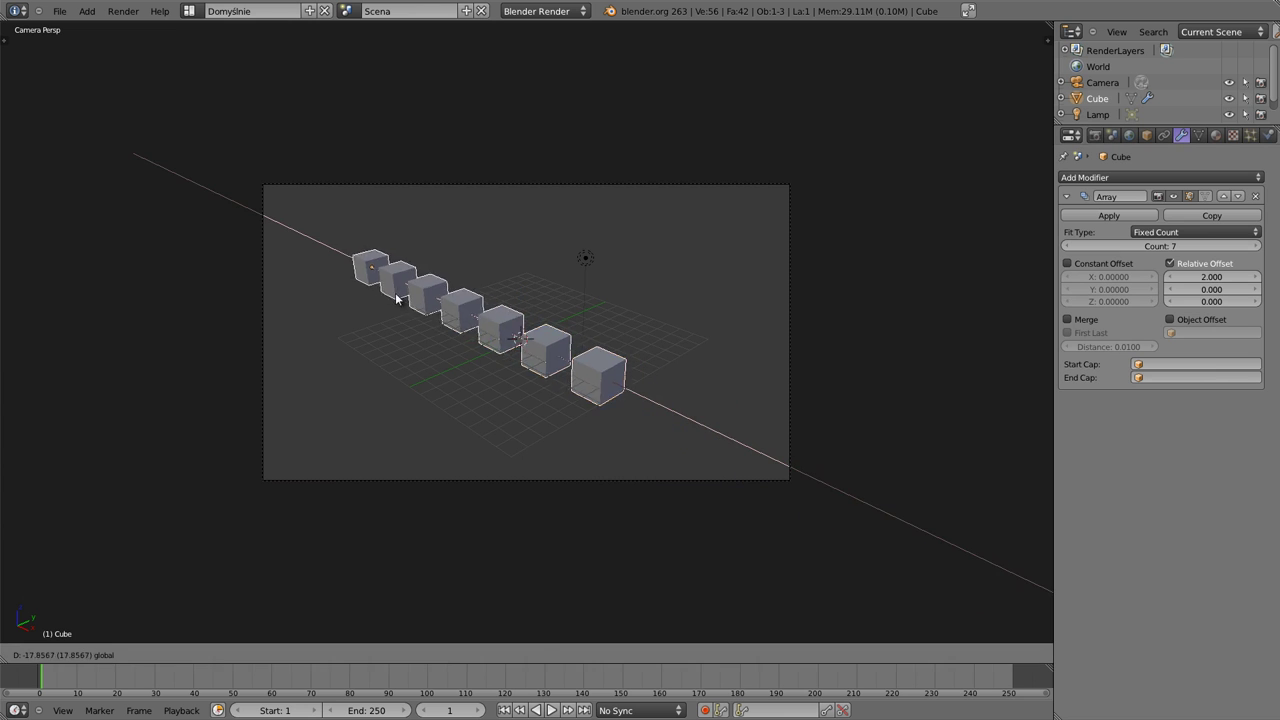
left_click(589, 294)
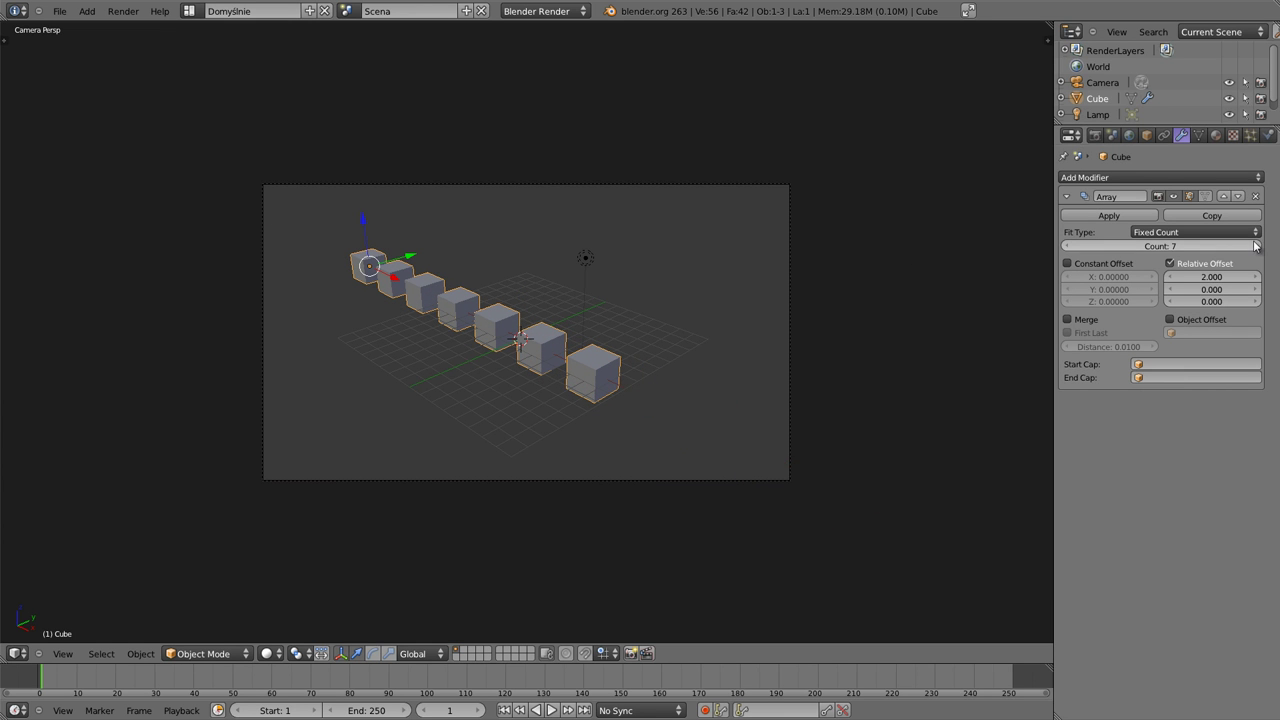
left_click(1256, 246)
left_click(1256, 246)
left_click(1256, 246)
key("g")
key("x")
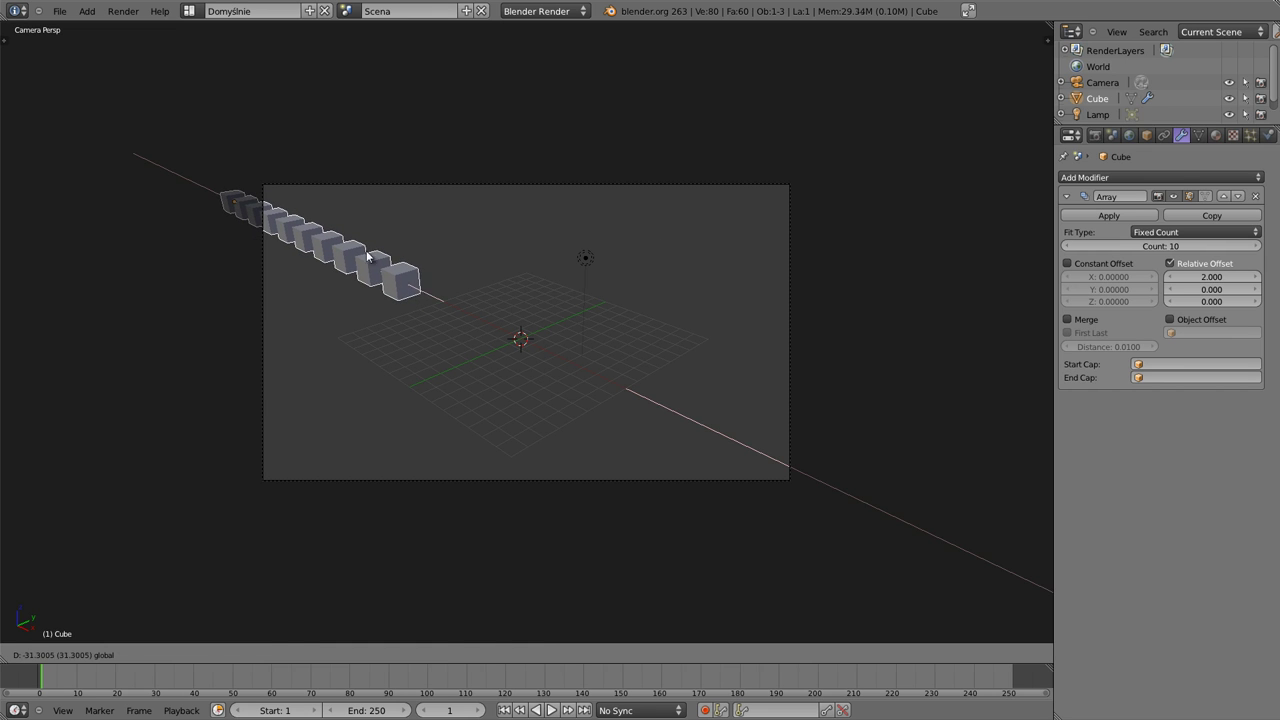
left_click(240, 236)
left_click(1257, 246)
left_click(1257, 246)
left_click(1257, 246)
left_click(1257, 246)
left_click(1257, 246)
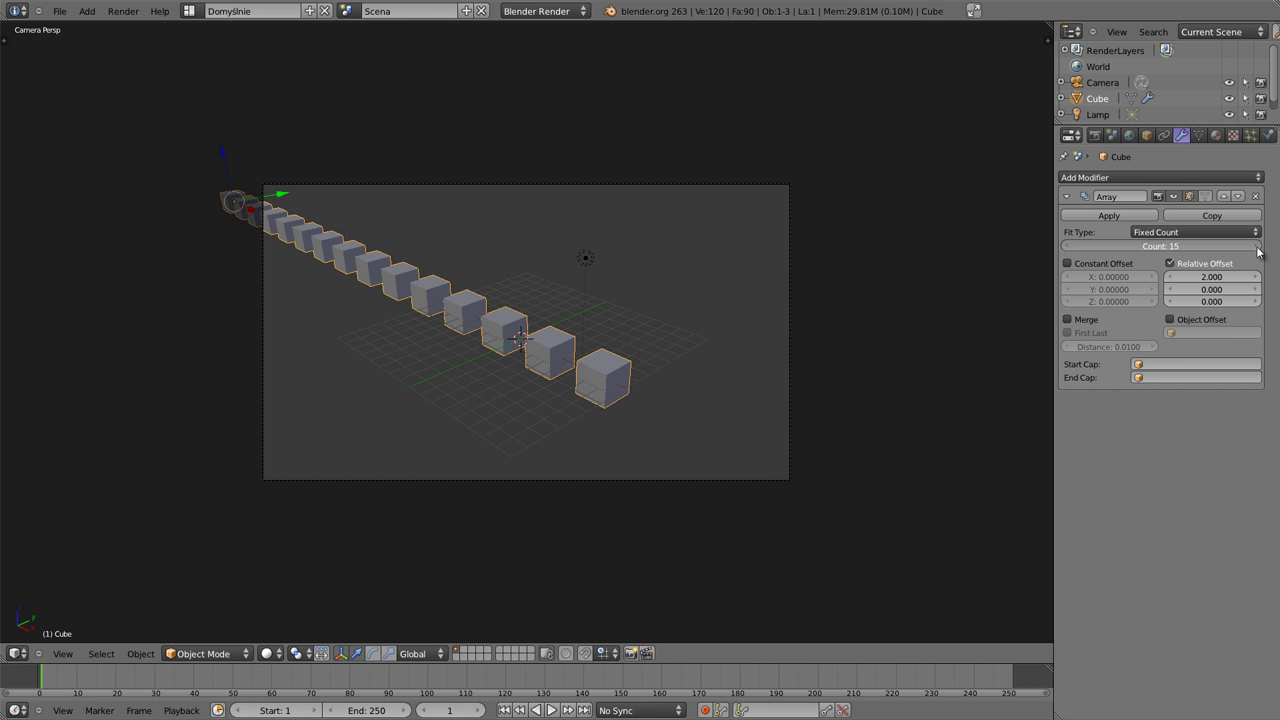
left_click(1257, 246)
left_click(1257, 246)
left_click(1257, 246)
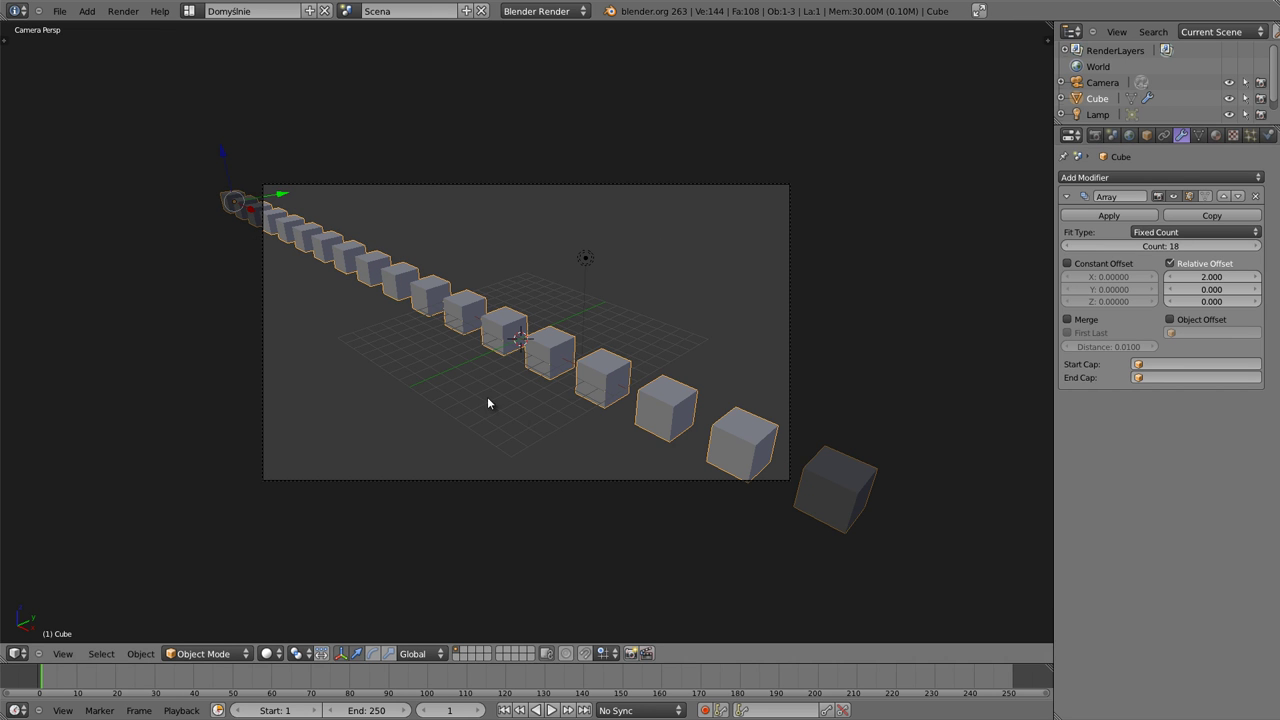
Step: Duplicate the Array modifier and give the copy a relative Y offset of 2
left_click(1212, 216)
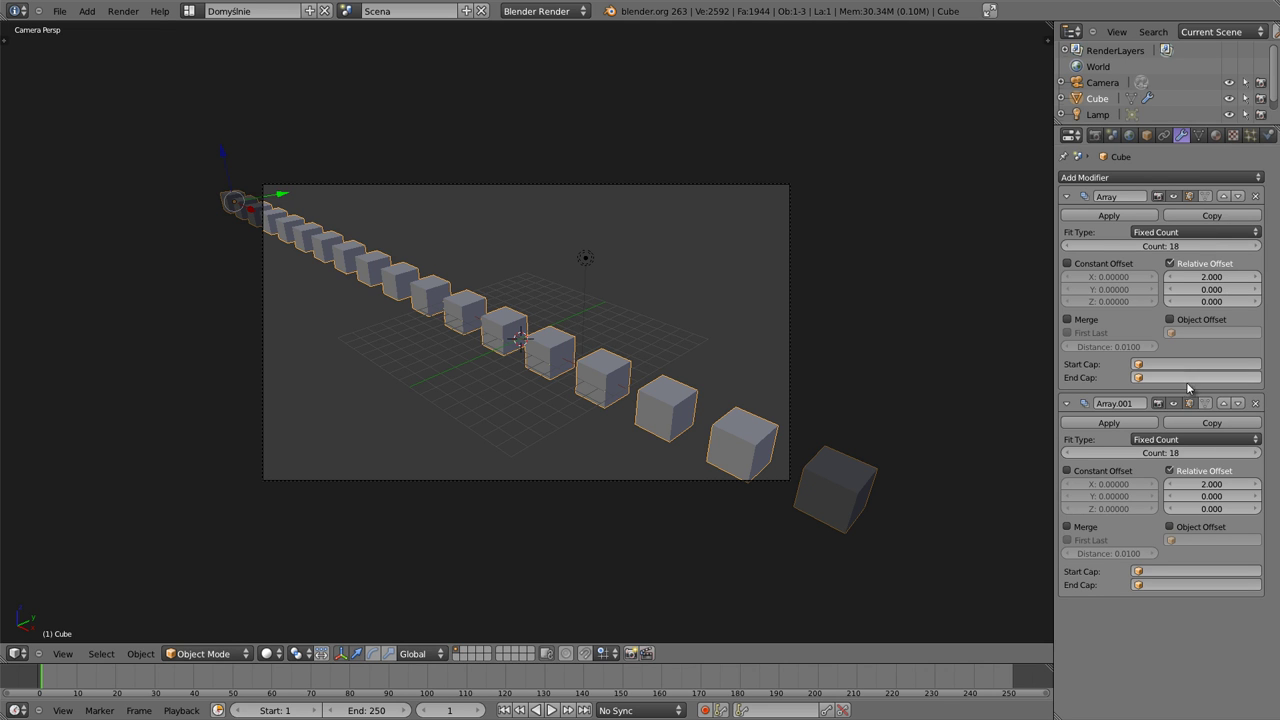
left_click(1066, 196)
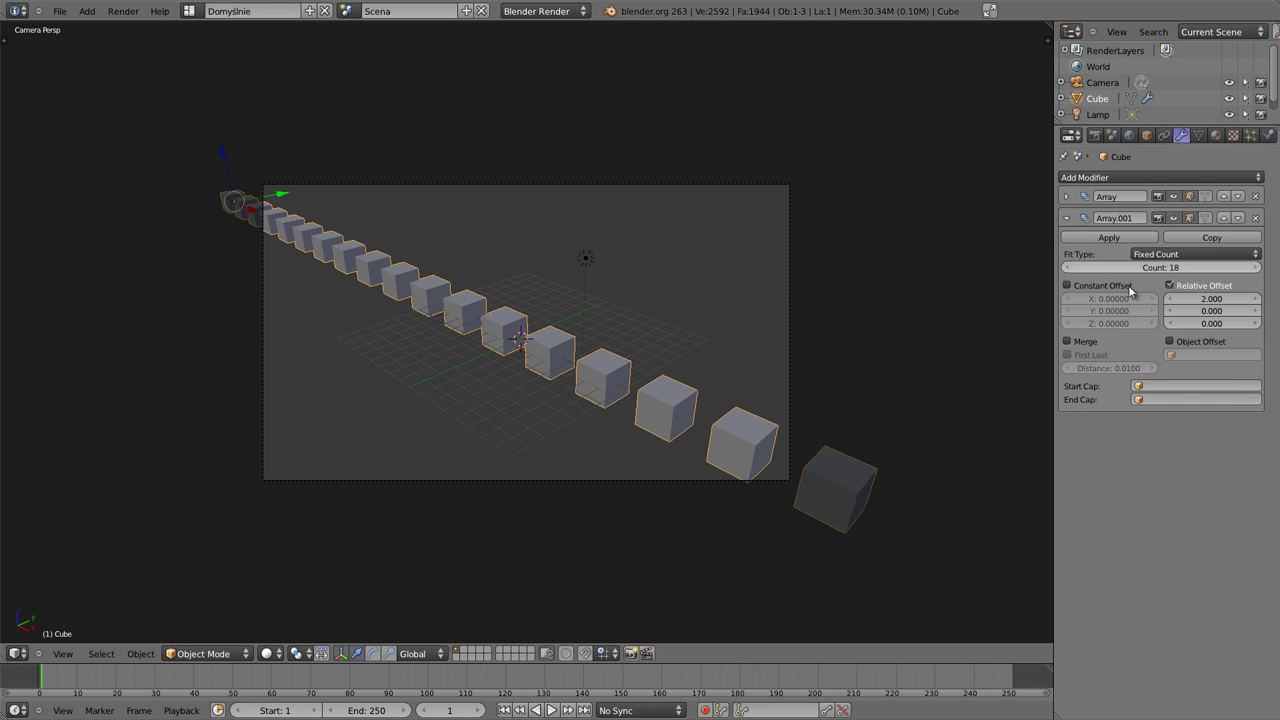
left_click(1212, 311)
type("2")
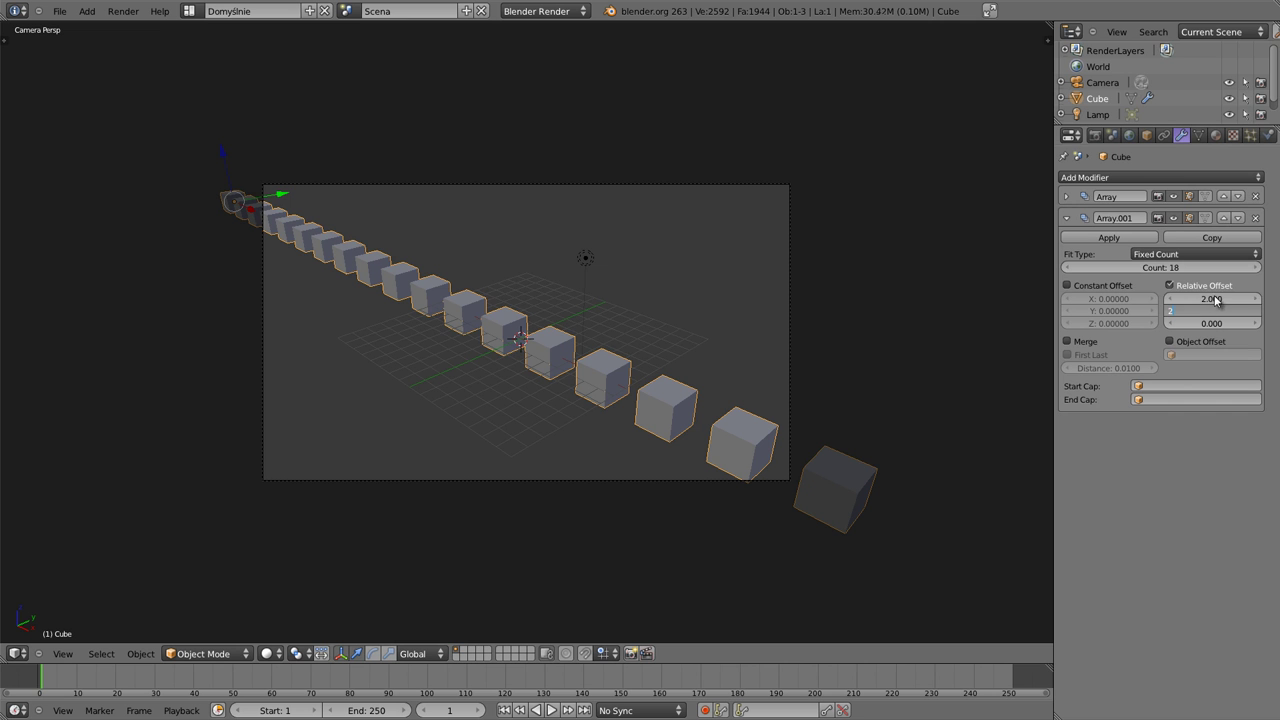
key("Return")
key("Return")
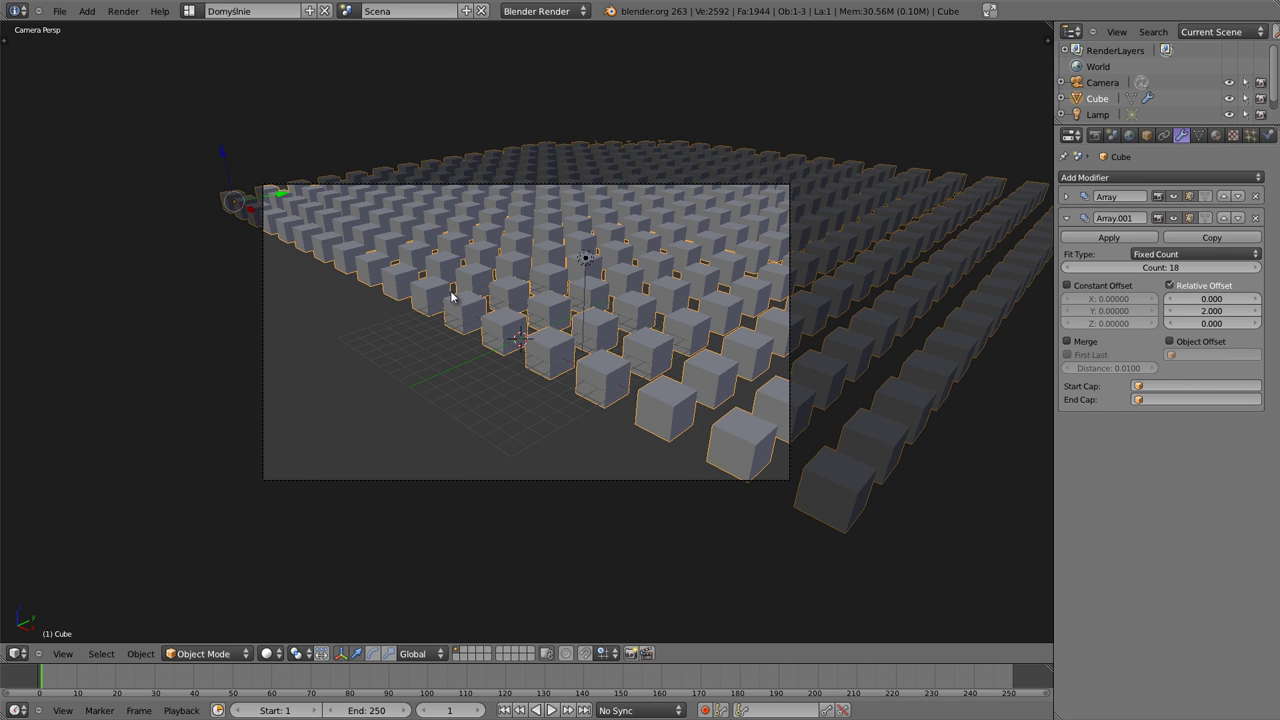
Step: Shift the 18×18 cube grid along Y to centre it in the camera's view
left_click_drag(279, 197, 96, 288)
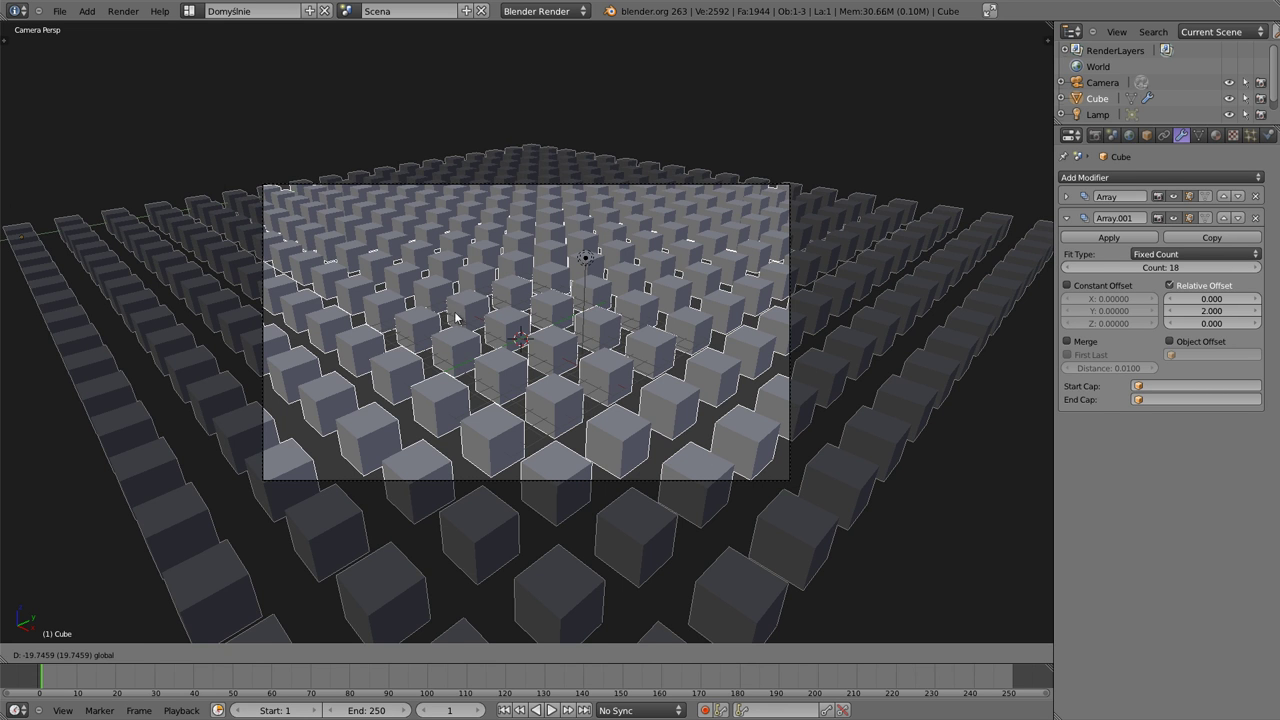
left_click(496, 290)
key("shift+a")
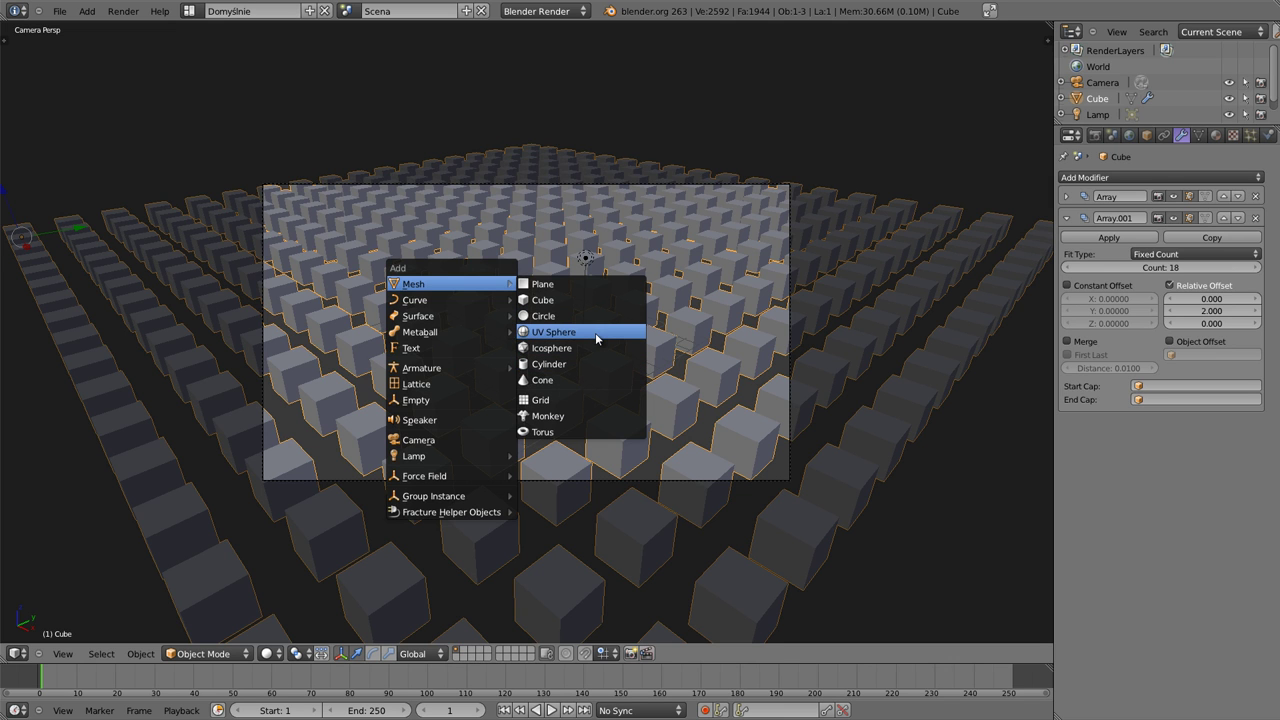
Step: Add a cylinder, rotate it 90° on X (rx90) and stretch it into a long bar along Y
left_click(588, 363)
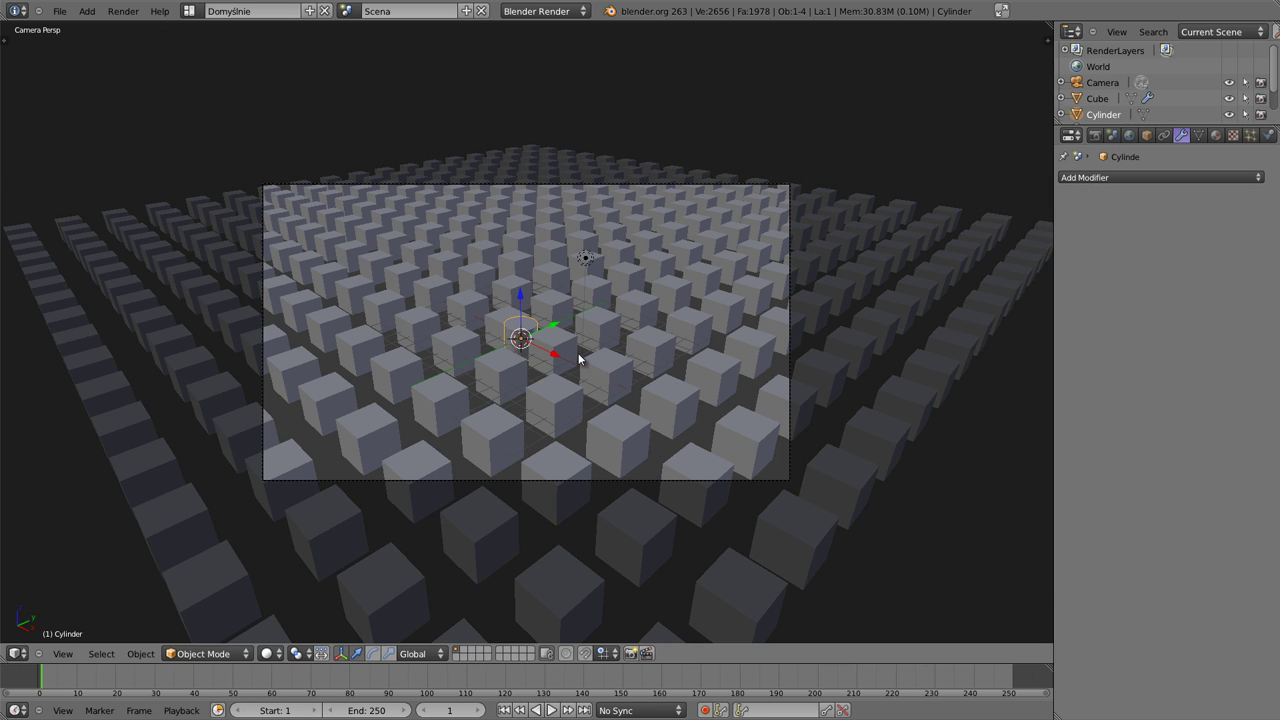
type("rx")
type("90")
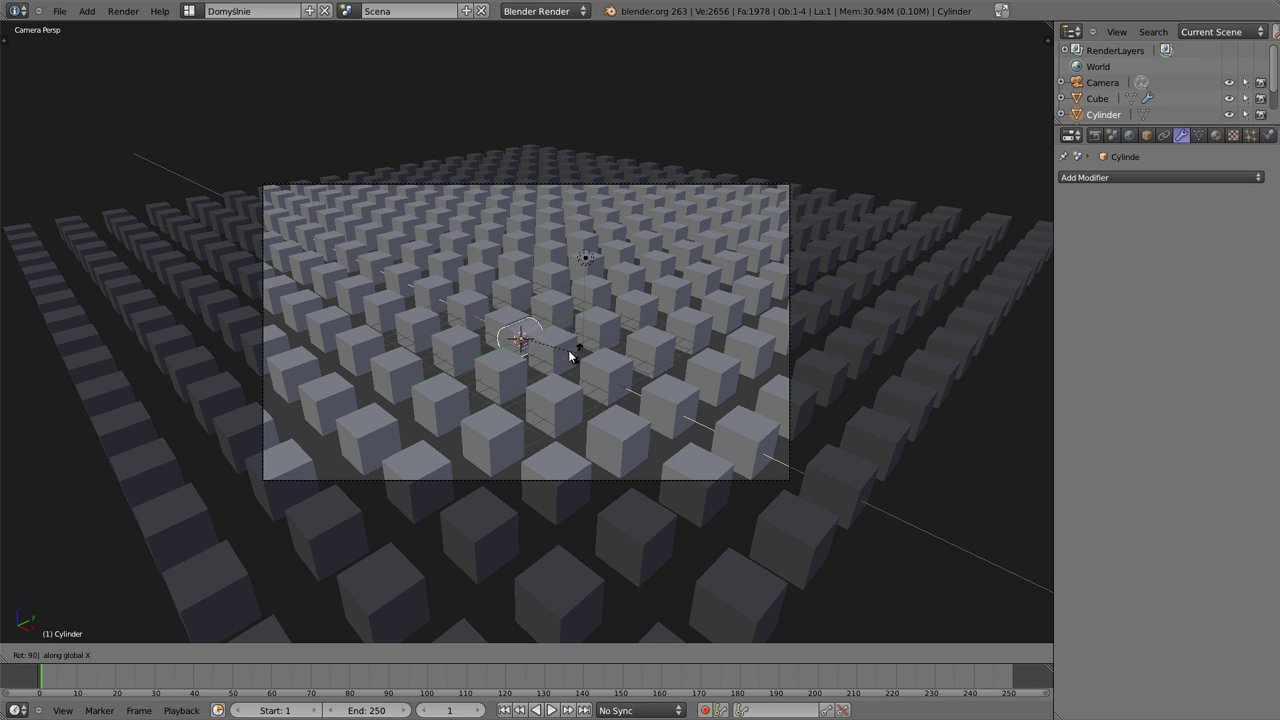
key("Return")
key("s")
key("y")
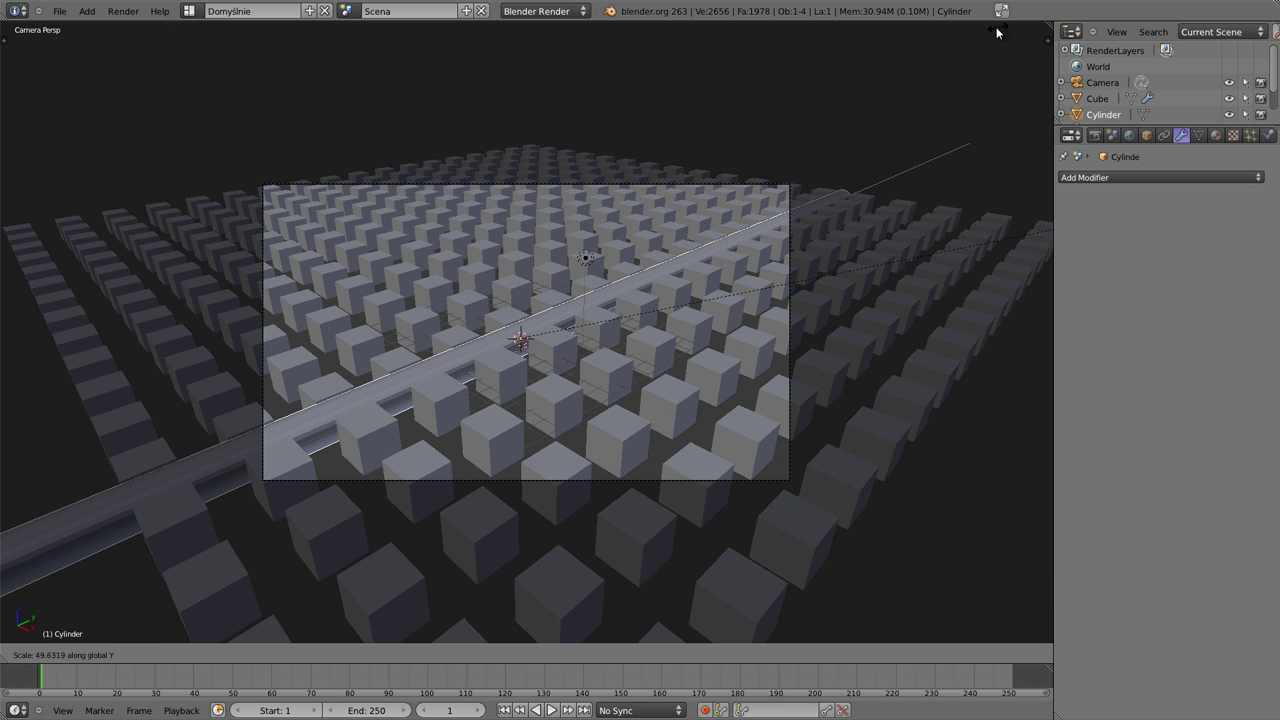
key("Return")
key("g")
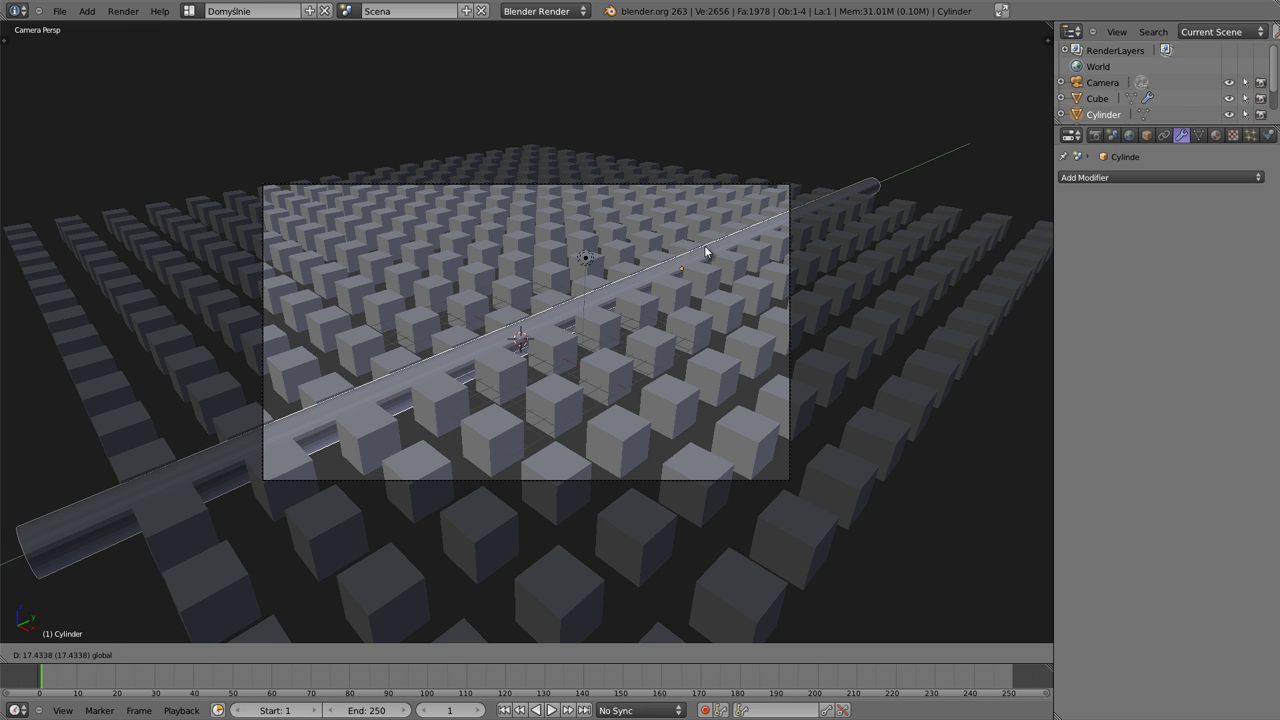
key("Return")
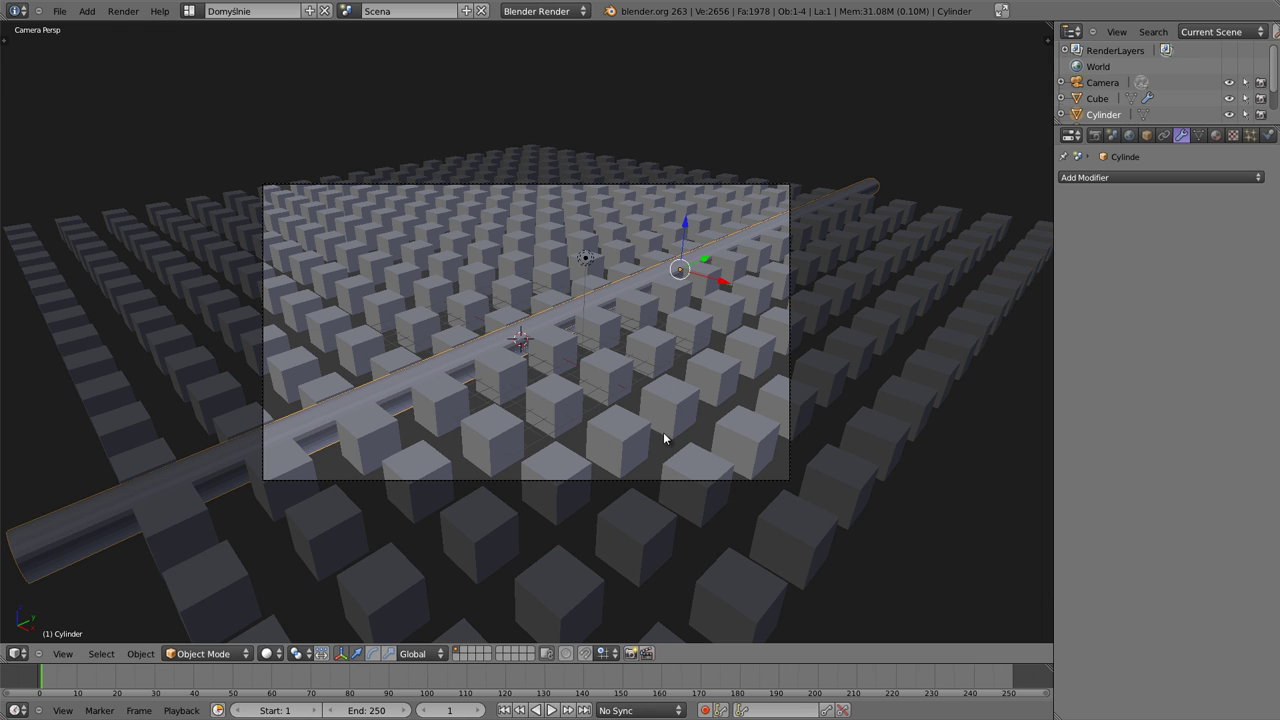
Step: Scale the cylinder while excluding Z (Shift+Z) to make it a thin rod
key("s")
key("z")
key("z")
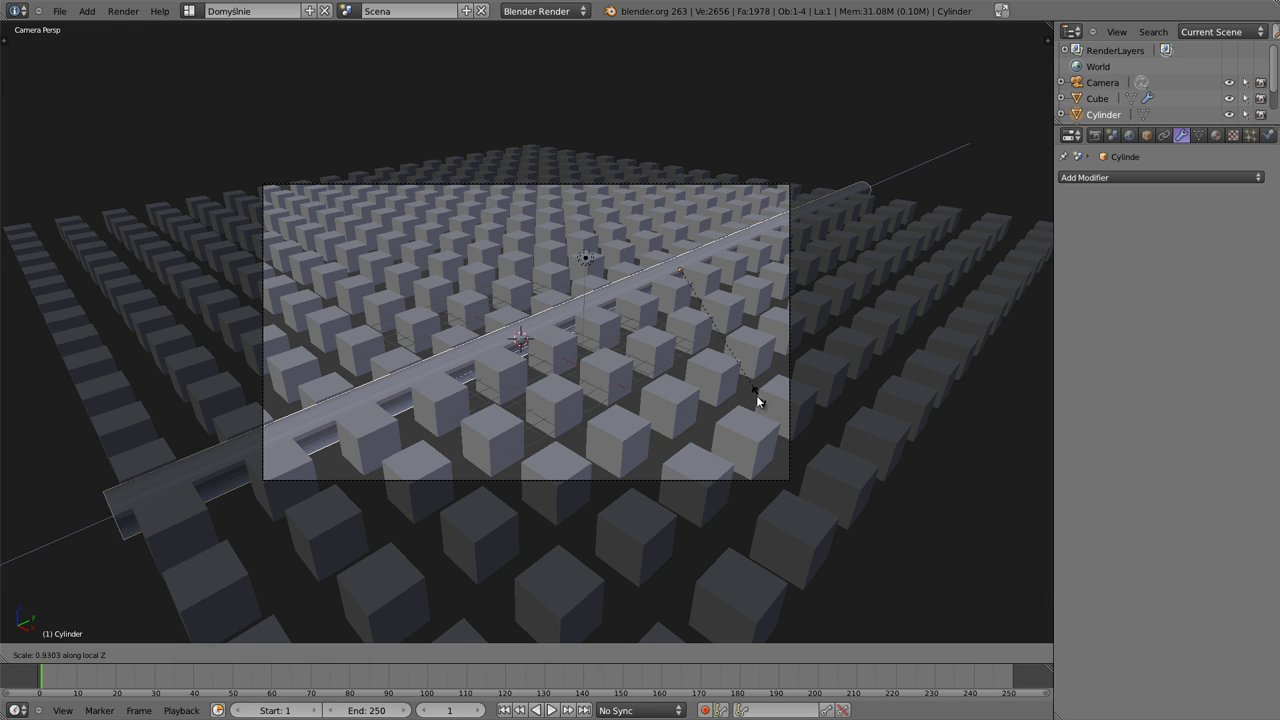
key("z")
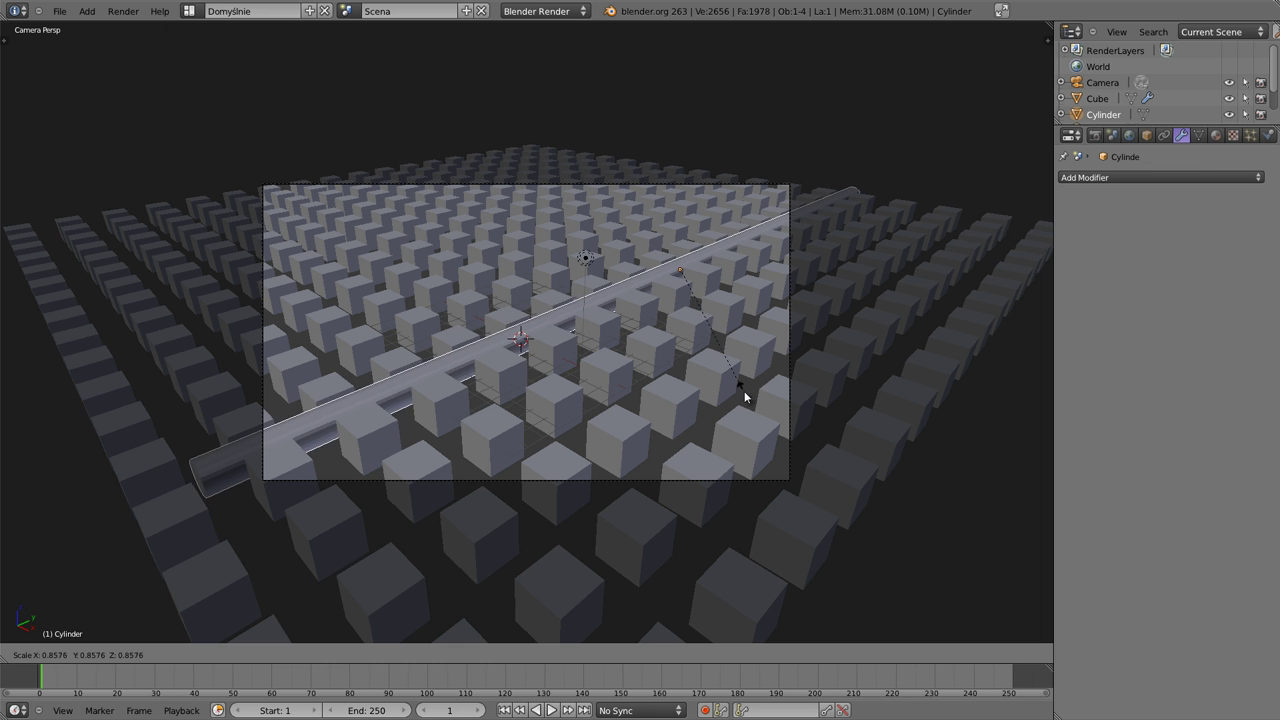
key("shift+z")
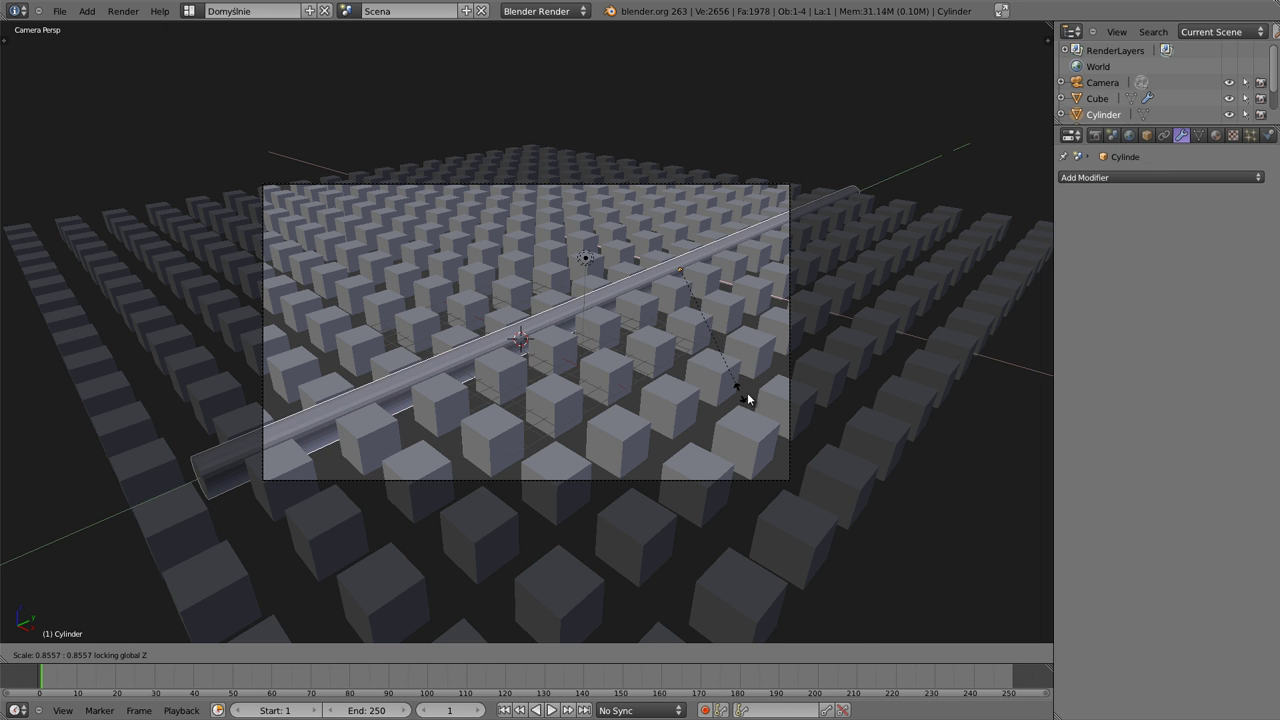
left_click(340, 412)
mouse_move(340, 412)
middle_mouse_down()
mouse_move(383, 418)
mouse_move(489, 361)
mouse_move(416, 341)
mouse_move(593, 410)
mouse_move(626, 381)
mouse_move(562, 427)
middle_mouse_up()
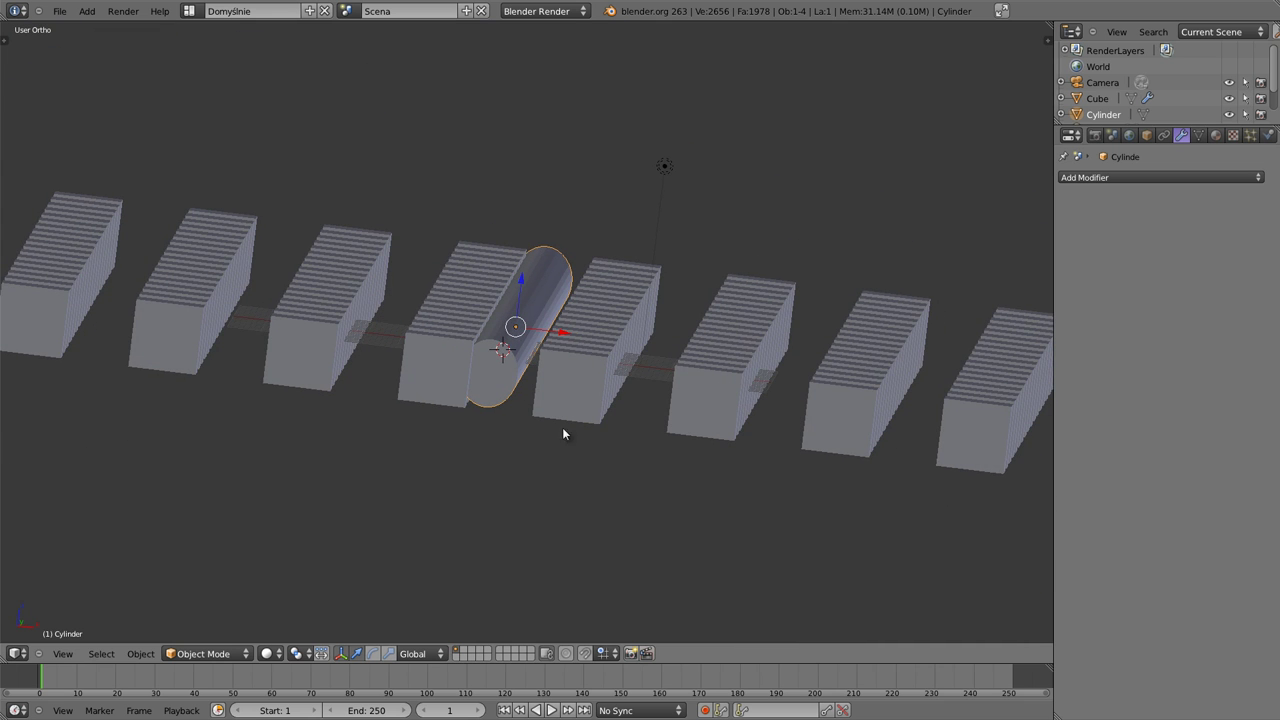
key("s")
key("shift+z")
key("shift+z")
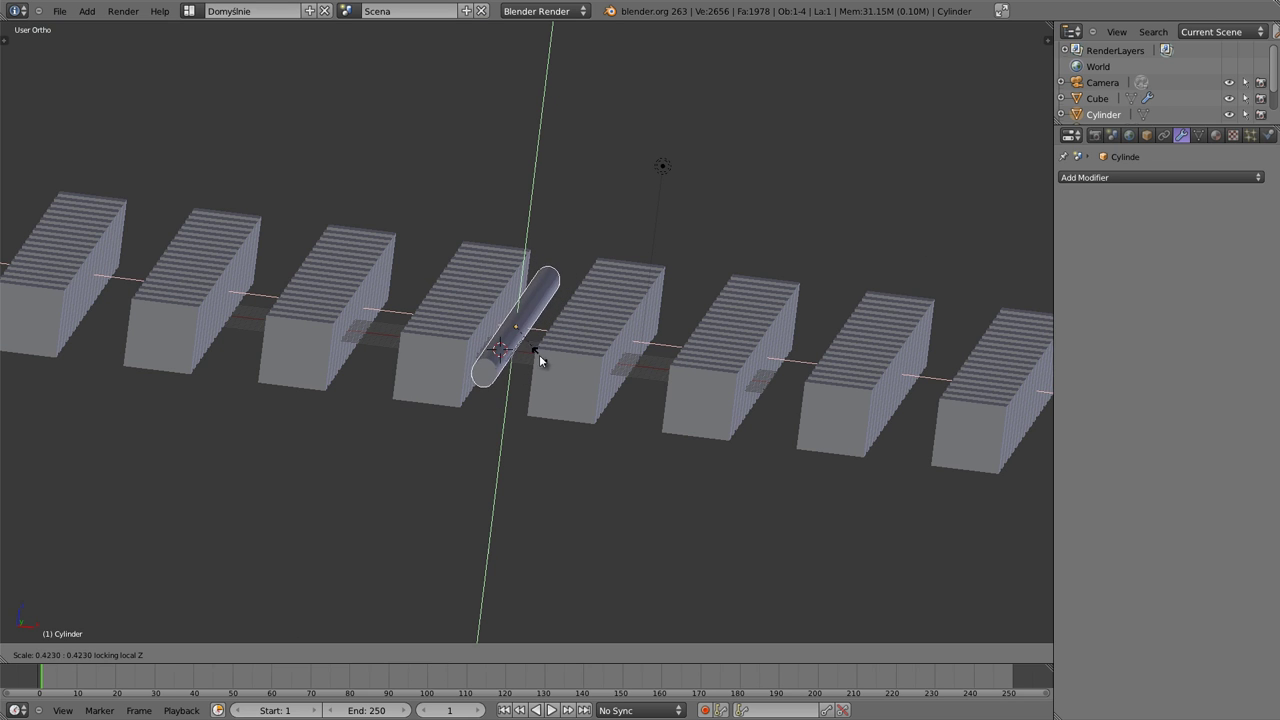
left_click(554, 346)
Step: Slide the rod 2.85 units along Y so it spans the cube grid
middle_click_drag(541, 408, 617, 283)
scroll(617, 283, "down", 3)
mouse_move(766, 266)
middle_mouse_down()
mouse_move(686, 403)
mouse_move(572, 484)
mouse_move(648, 350)
middle_mouse_up()
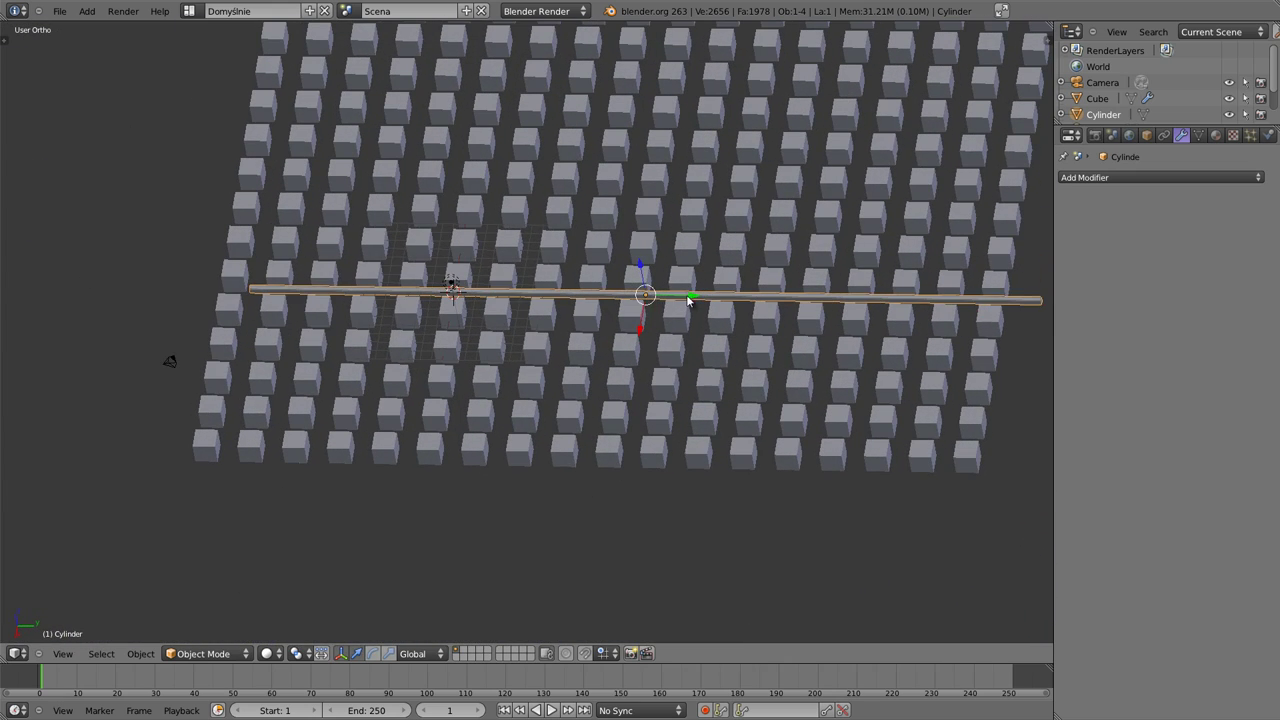
left_click_drag(692, 300, 660, 308)
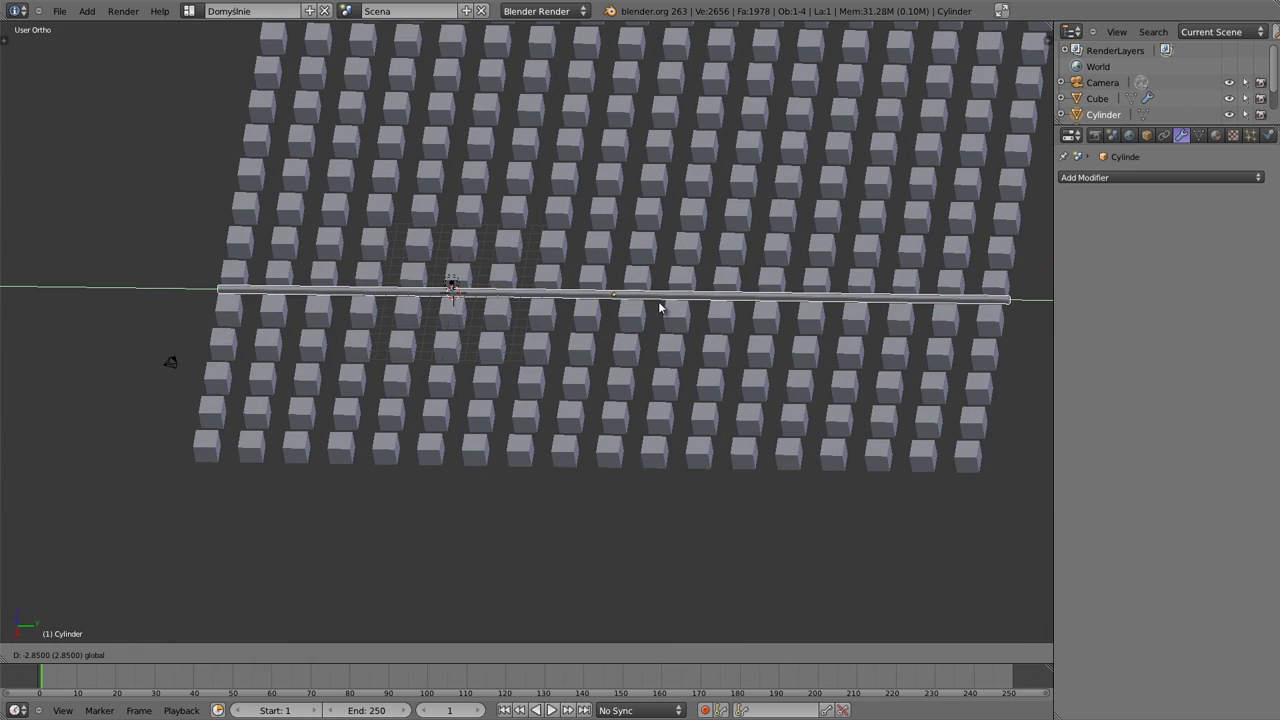
left_click(660, 308)
key("KP_0")
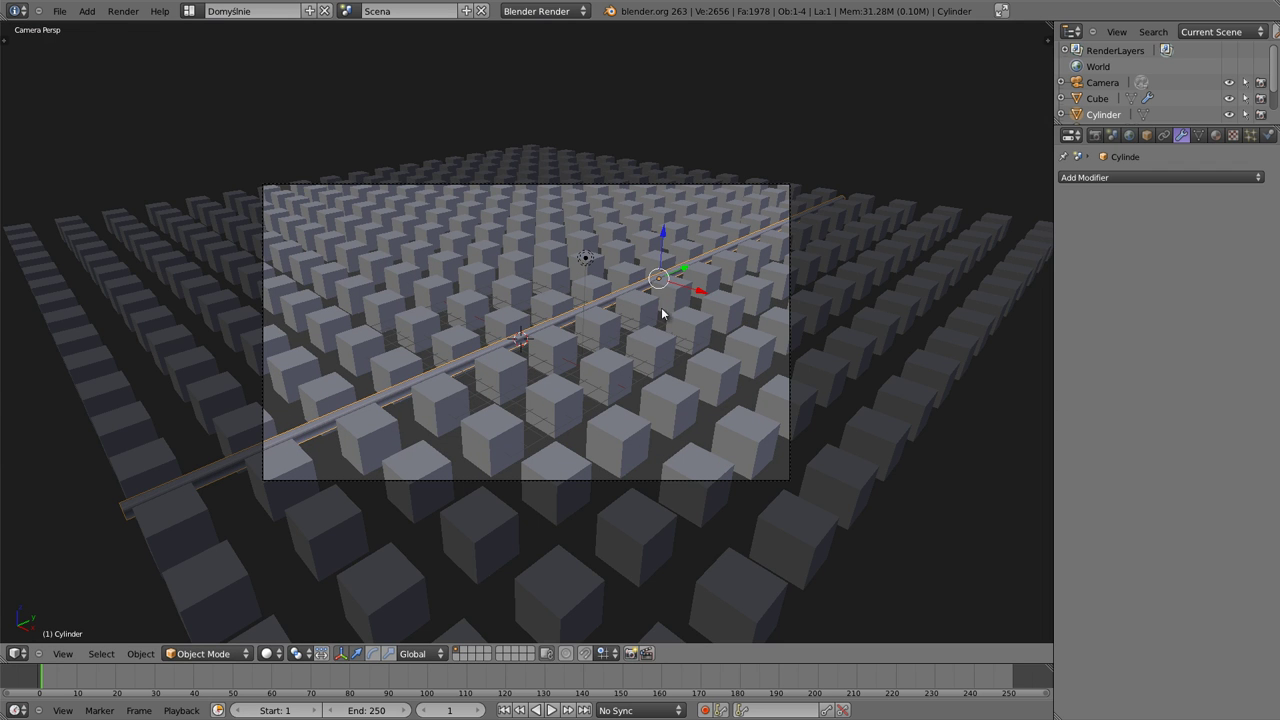
Step: In top view, nudge the cylinder along X to sit between cube rows
key("KP_7")
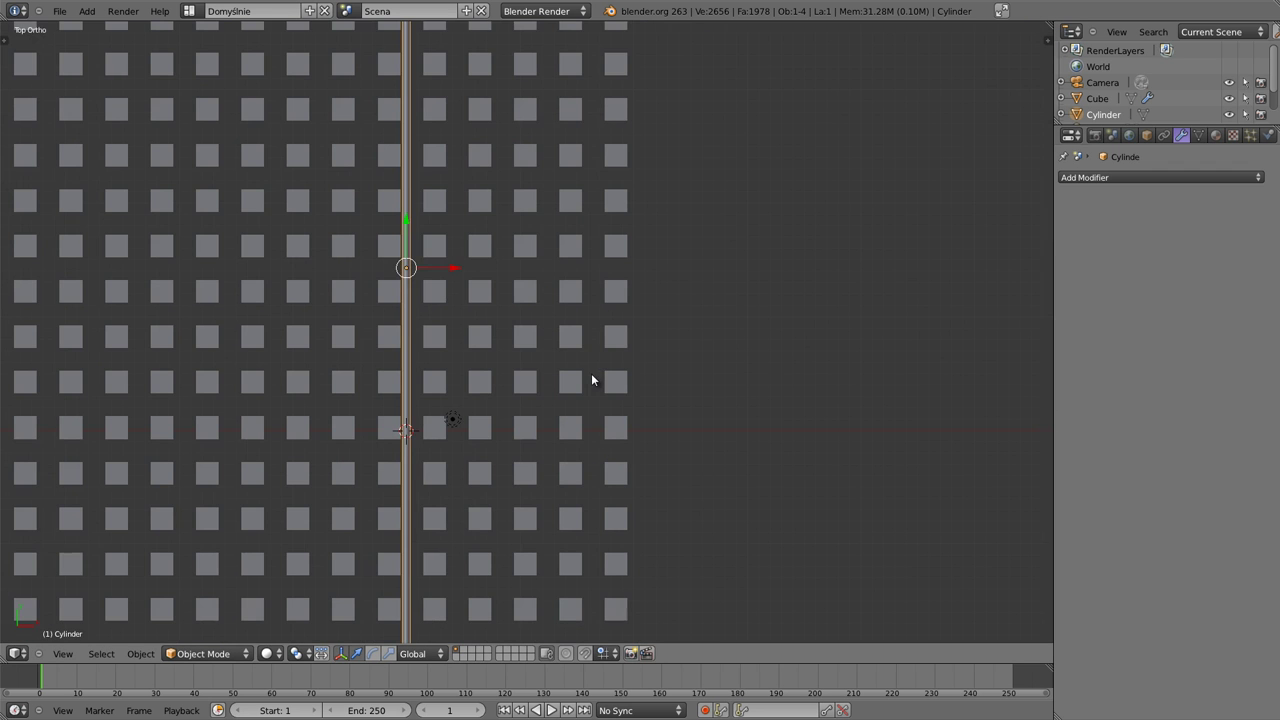
key("ctrl+KP_4")
key("ctrl+KP_4")
left_click_drag(717, 258, 180, 322)
Step: Add an Array modifier to the cylinder with relative X offset about 6.31 and Count 18
left_click(1080, 177)
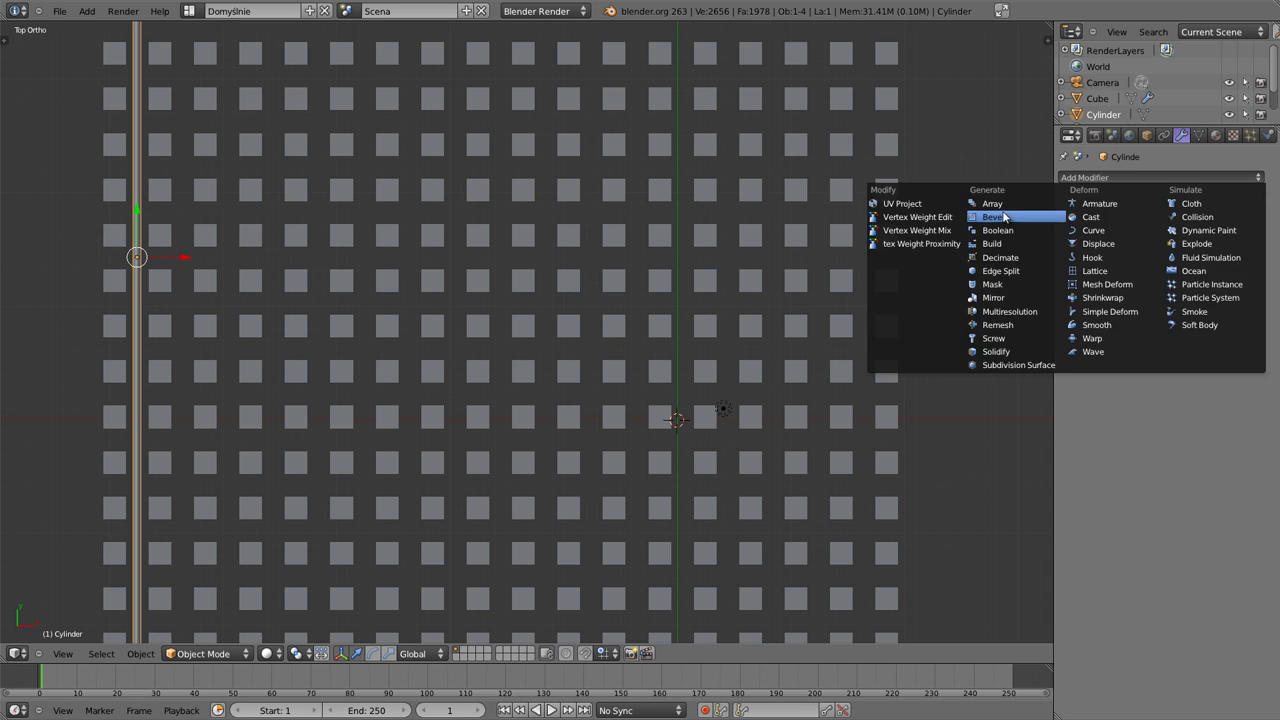
left_click(1005, 214)
left_click(1216, 283)
type("2")
key("Return")
mouse_move(1212, 277)
left_mouse_down()
mouse_move(1278, 277)
mouse_move(1255, 248)
mouse_move(1228, 280)
left_mouse_up()
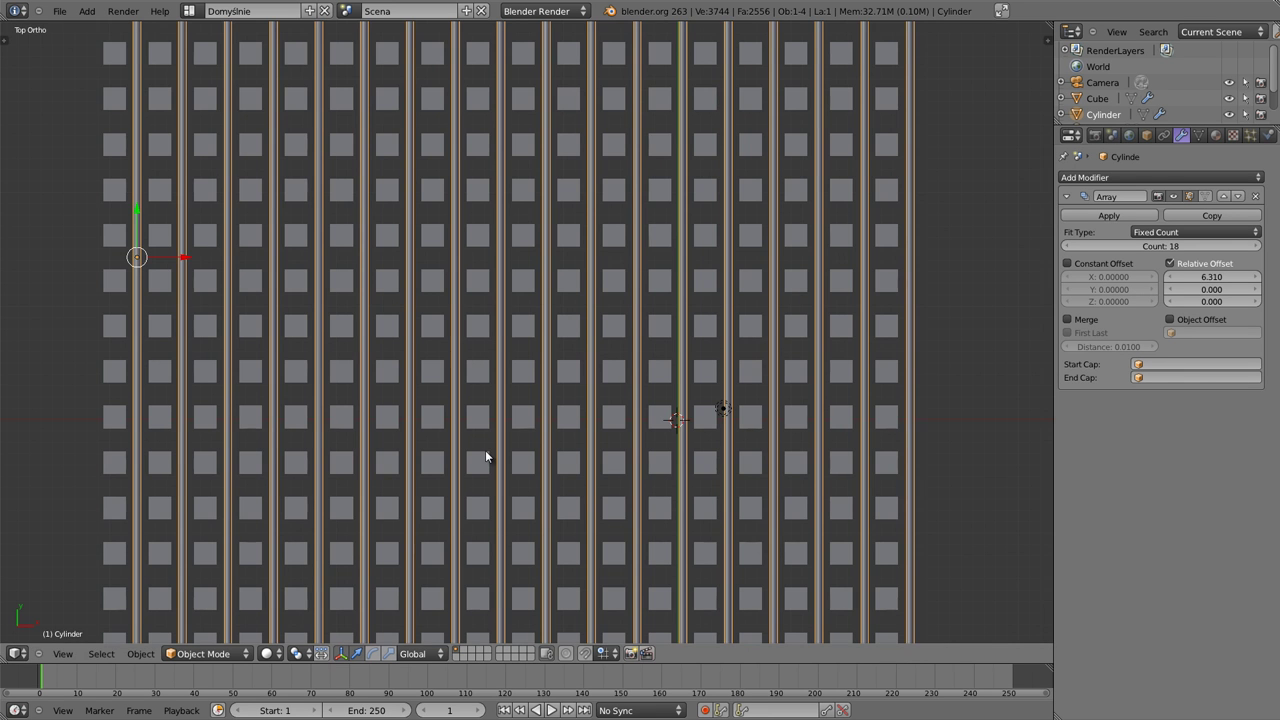
key("KP_0")
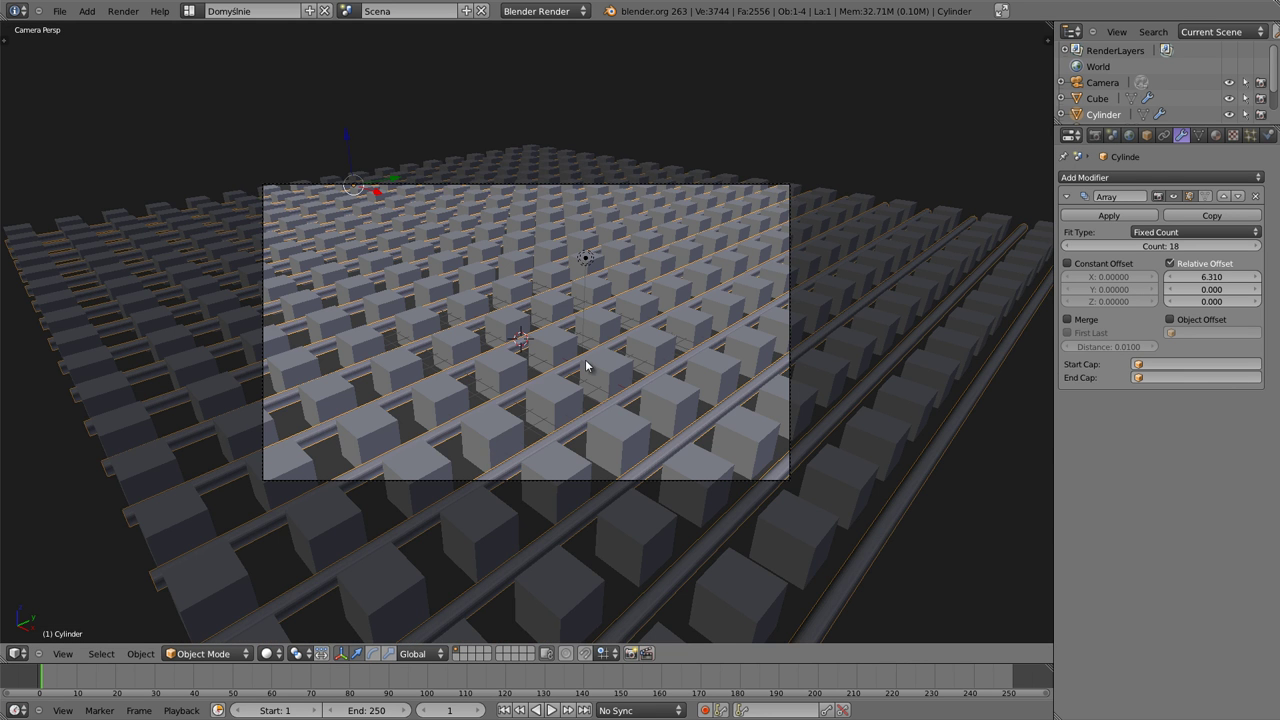
Step: Zoom the camera view and do an F12 test render of the cube grid and rods
scroll(576, 363, "up", 1)
scroll(560, 356, "up", 1)
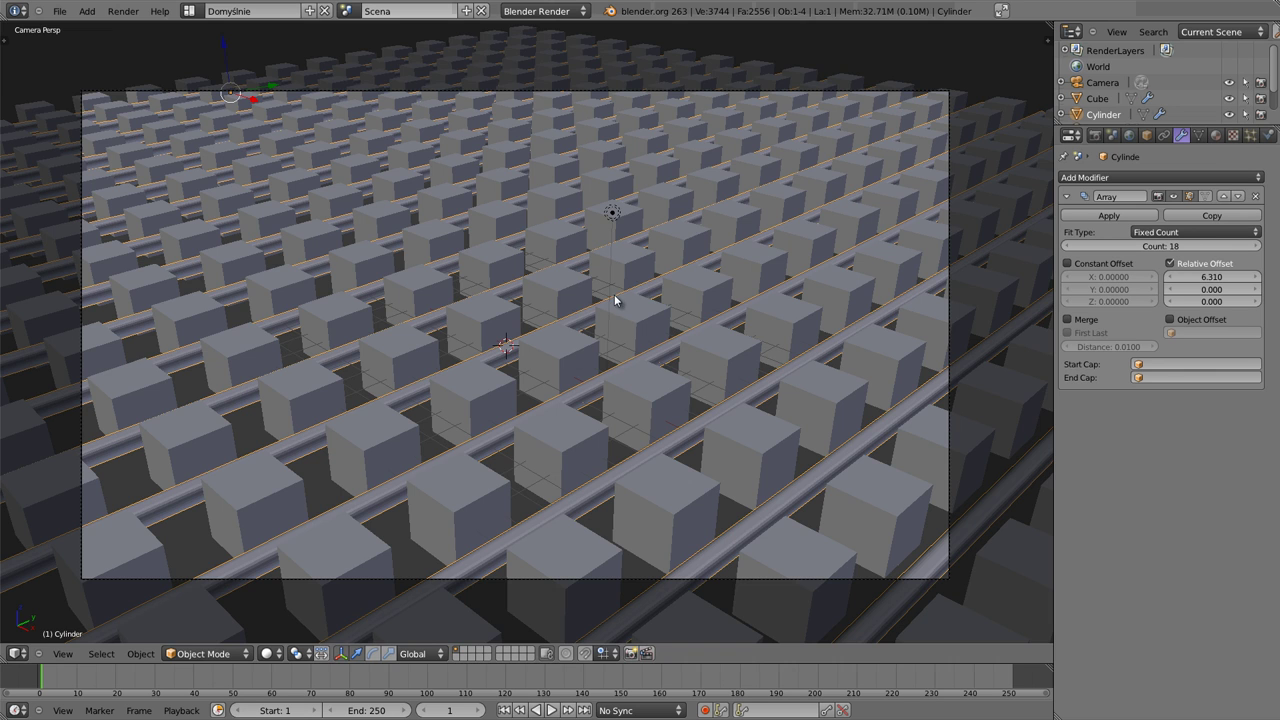
key("F12")
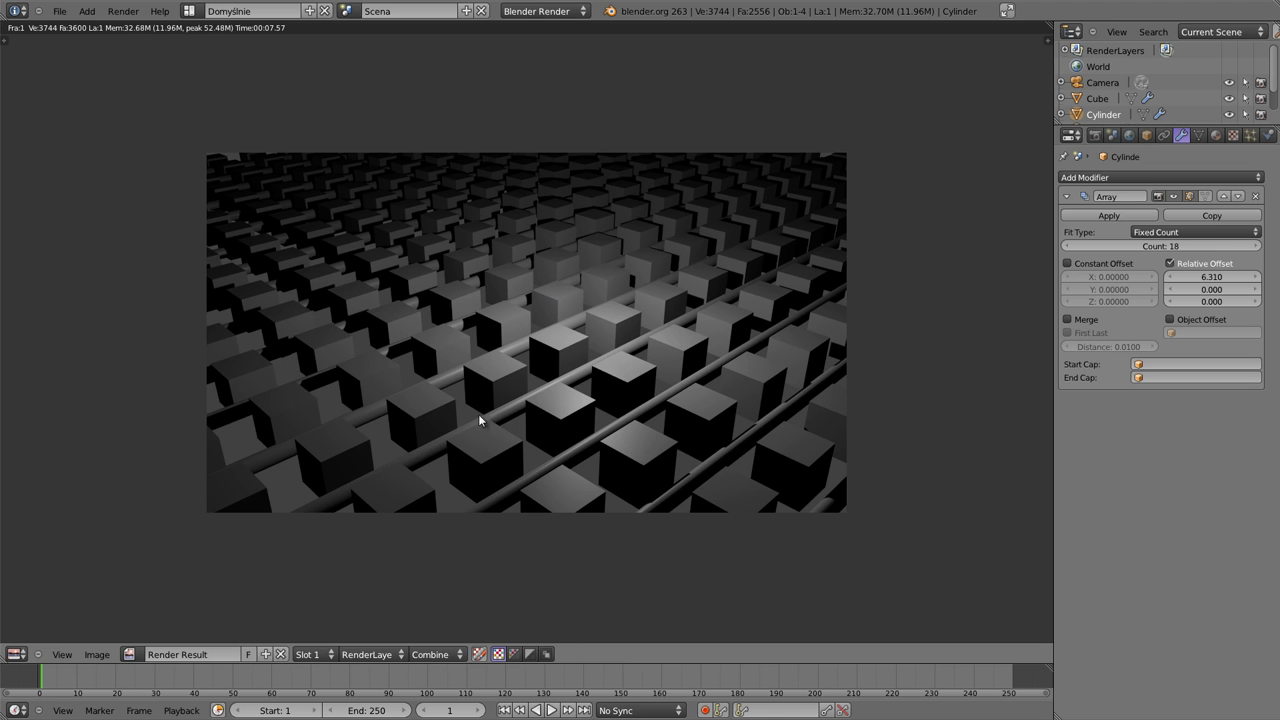
key("Escape")
key("shift+a")
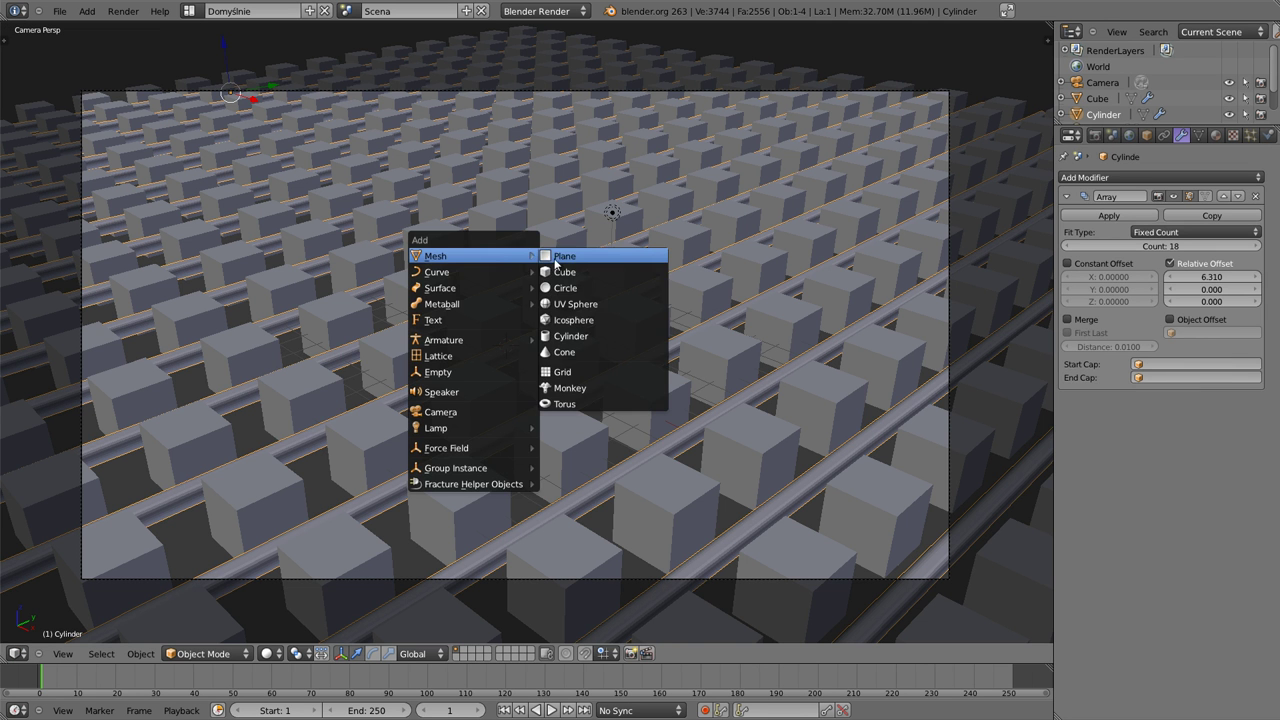
Step: Add a plane, scale it up to cover the grid and lower it along Z as ground
left_click(557, 264)
key("s")
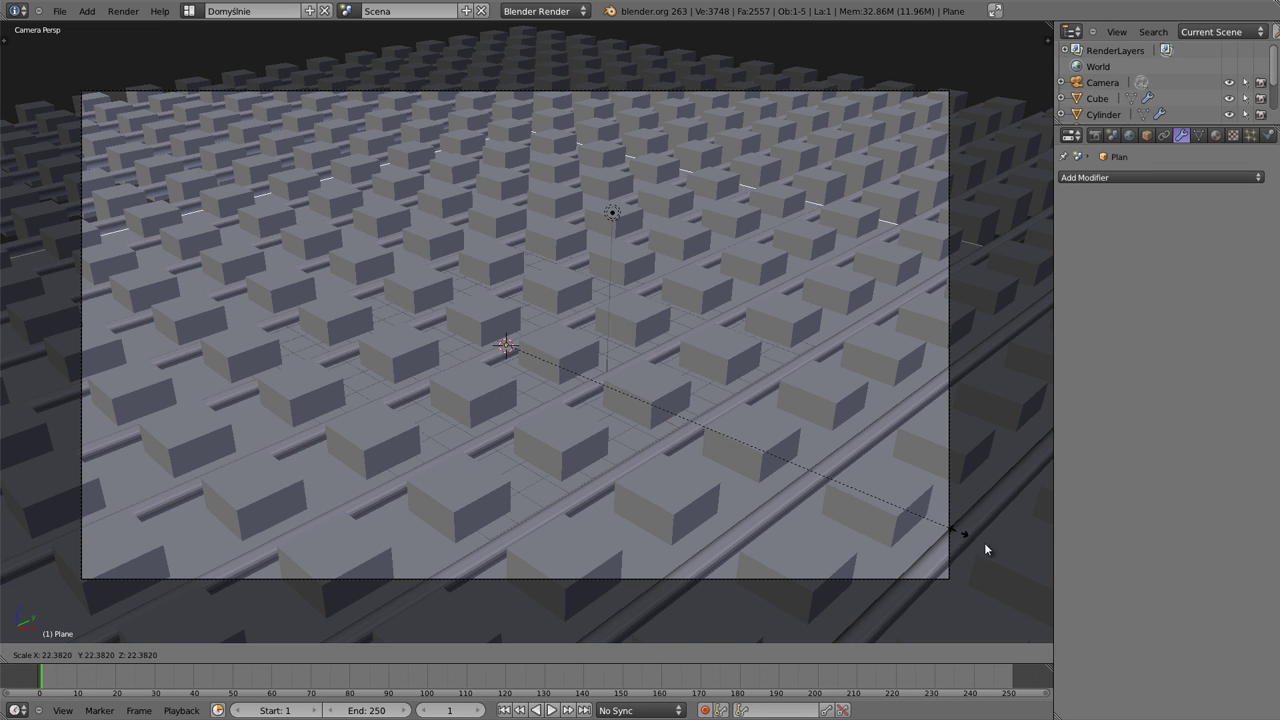
left_click(641, 300)
key("g")
key("z")
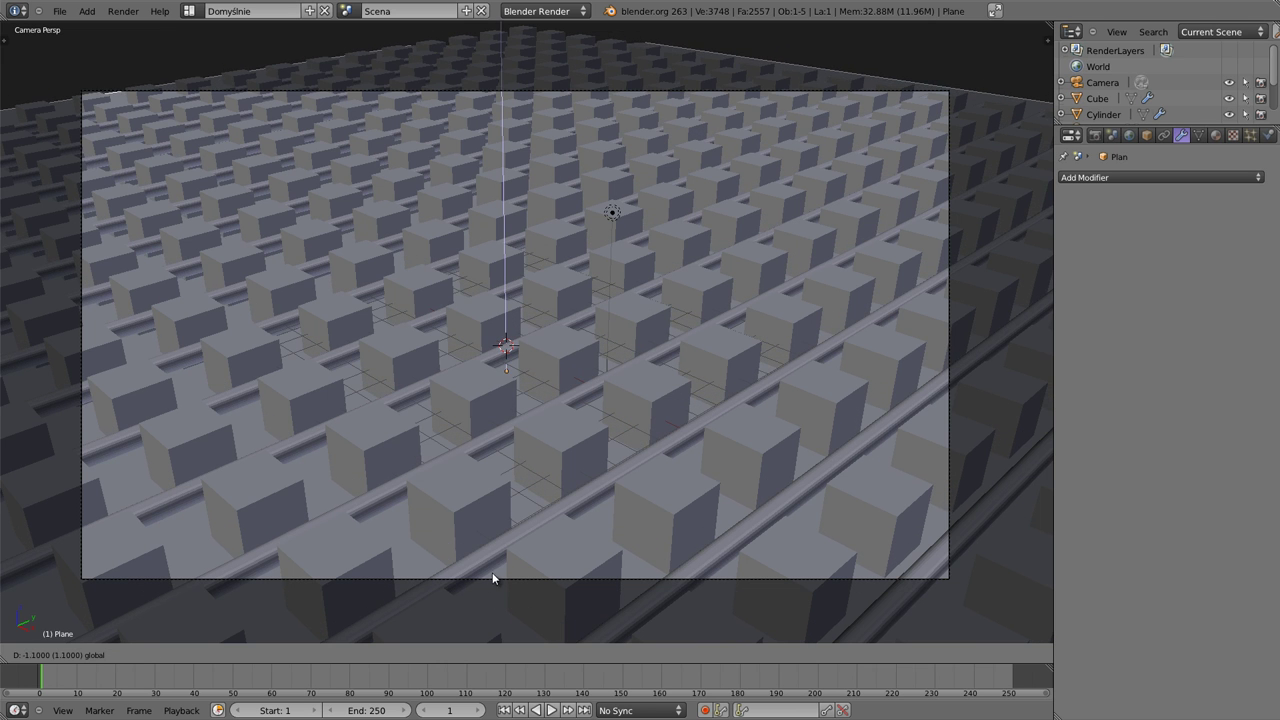
left_click(643, 334)
Step: Enable Environment Lighting and Multiply ambient occlusion in the World settings, then render
left_click(1130, 135)
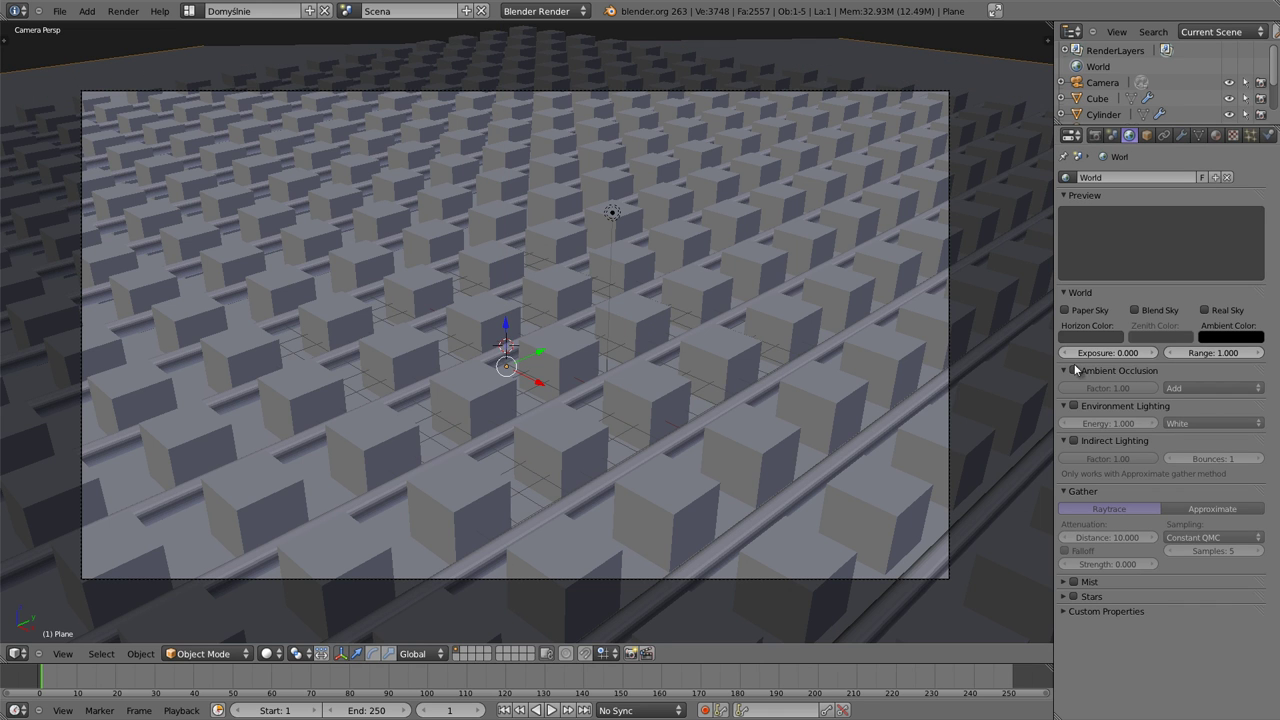
left_click(1074, 406)
left_click(1074, 371)
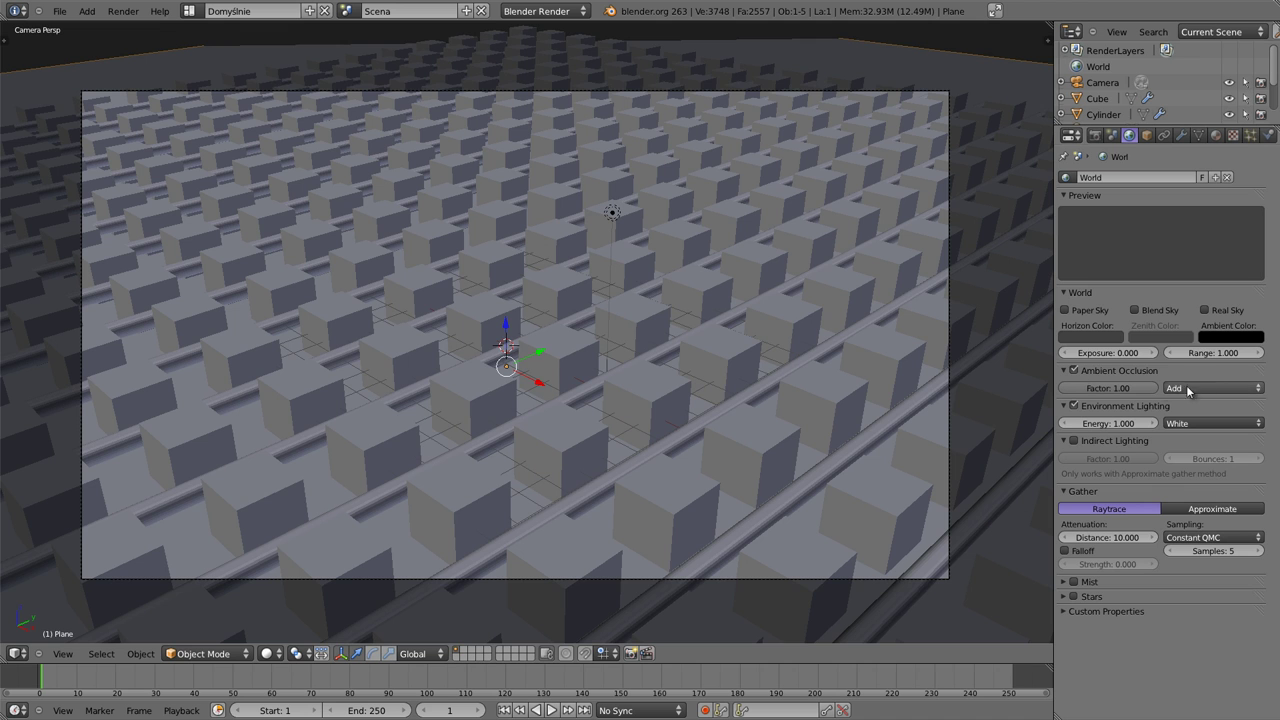
left_click(1195, 388)
left_click(1200, 352)
key("F12")
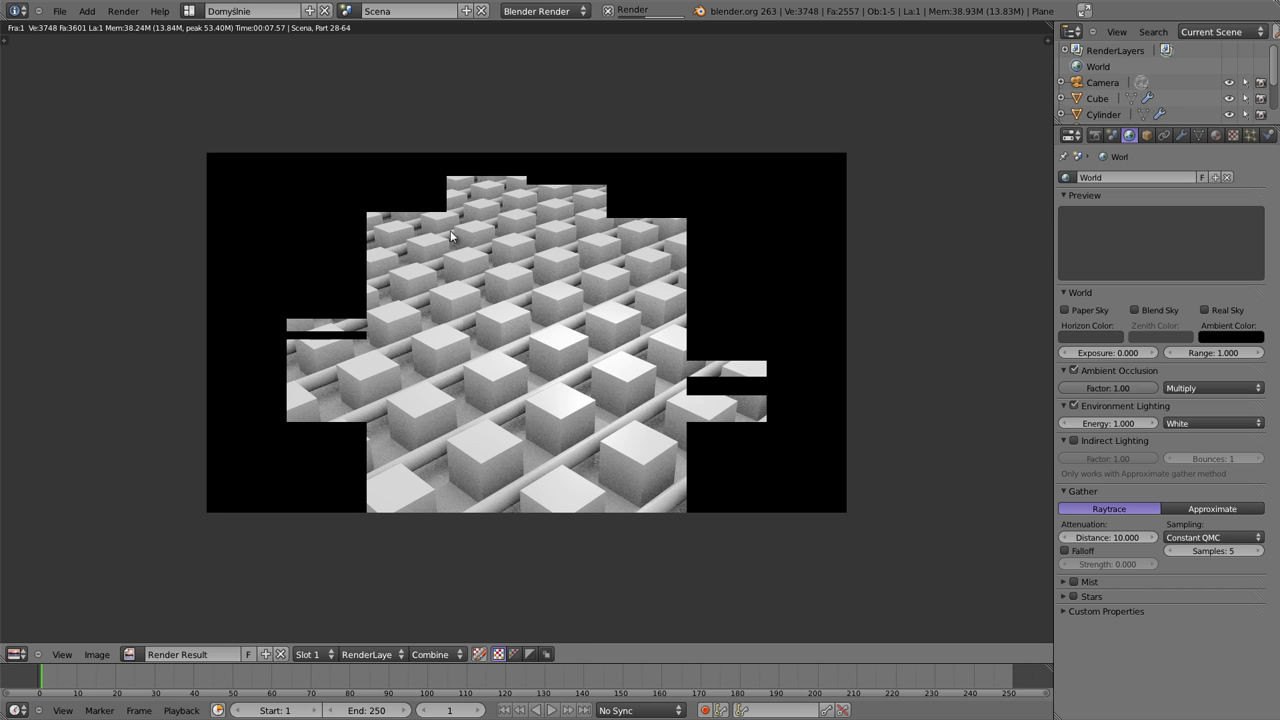
Step: Give the cubes a new green diffuse material
key("Escape")
right_click(557, 287)
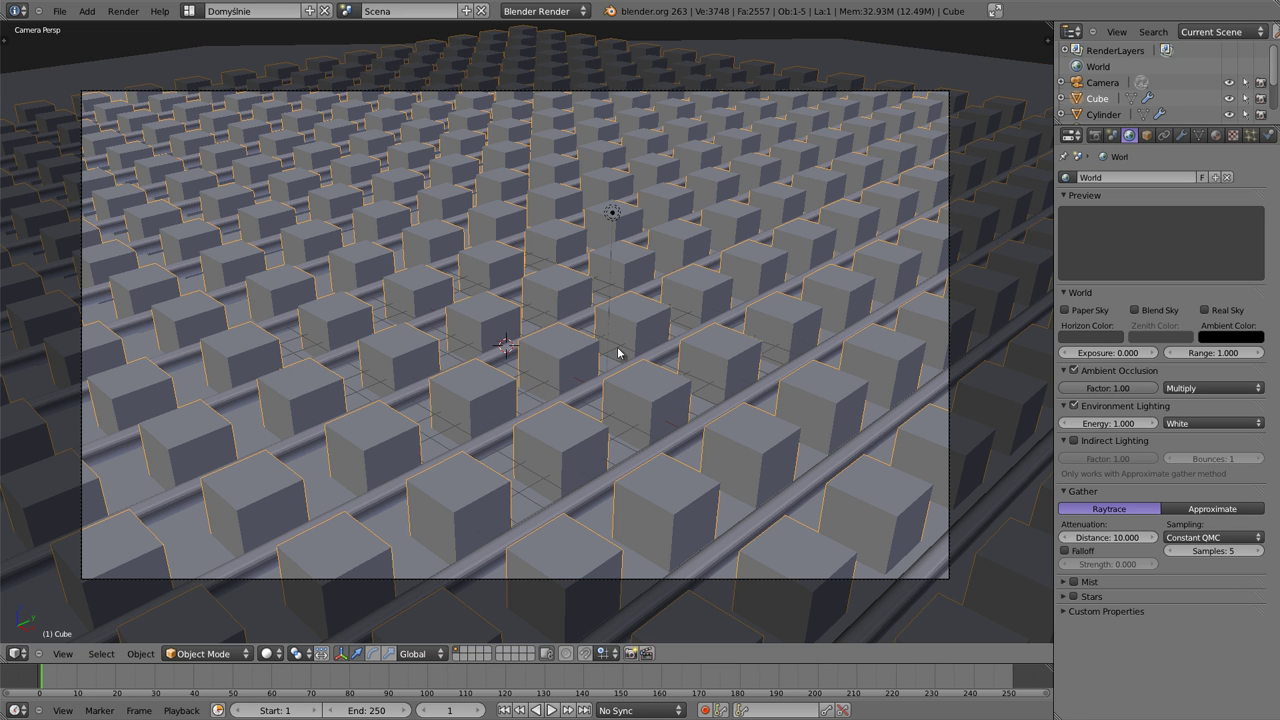
left_click(1216, 135)
left_click(1131, 218)
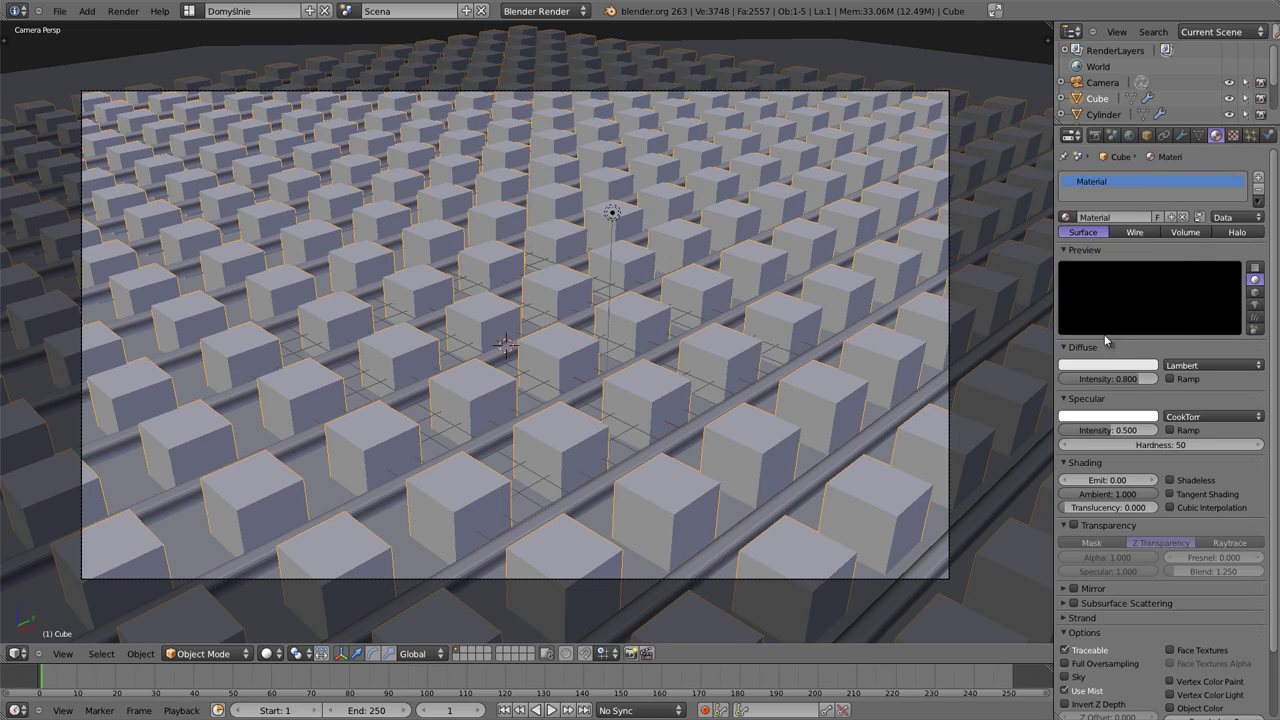
left_click(1110, 366)
left_click_drag(1104, 287, 1099, 224)
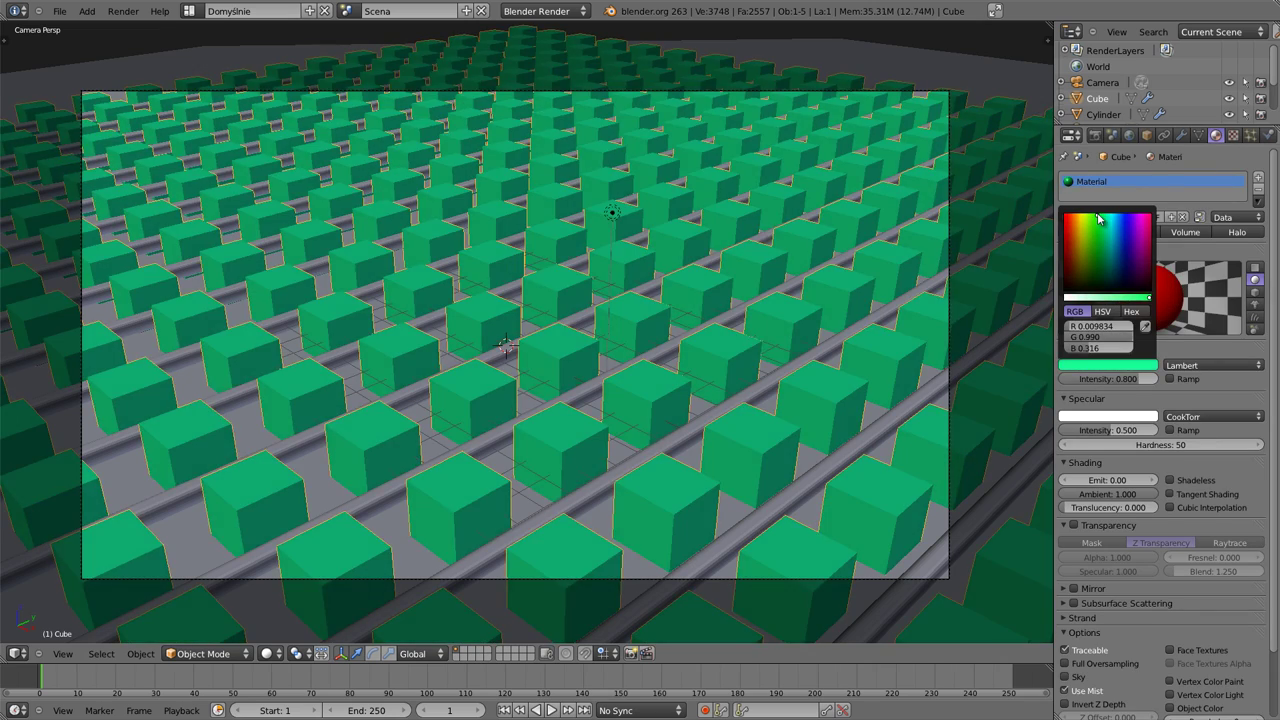
Step: Give the cylinder rods a new red material, Material.001
right_click(648, 296)
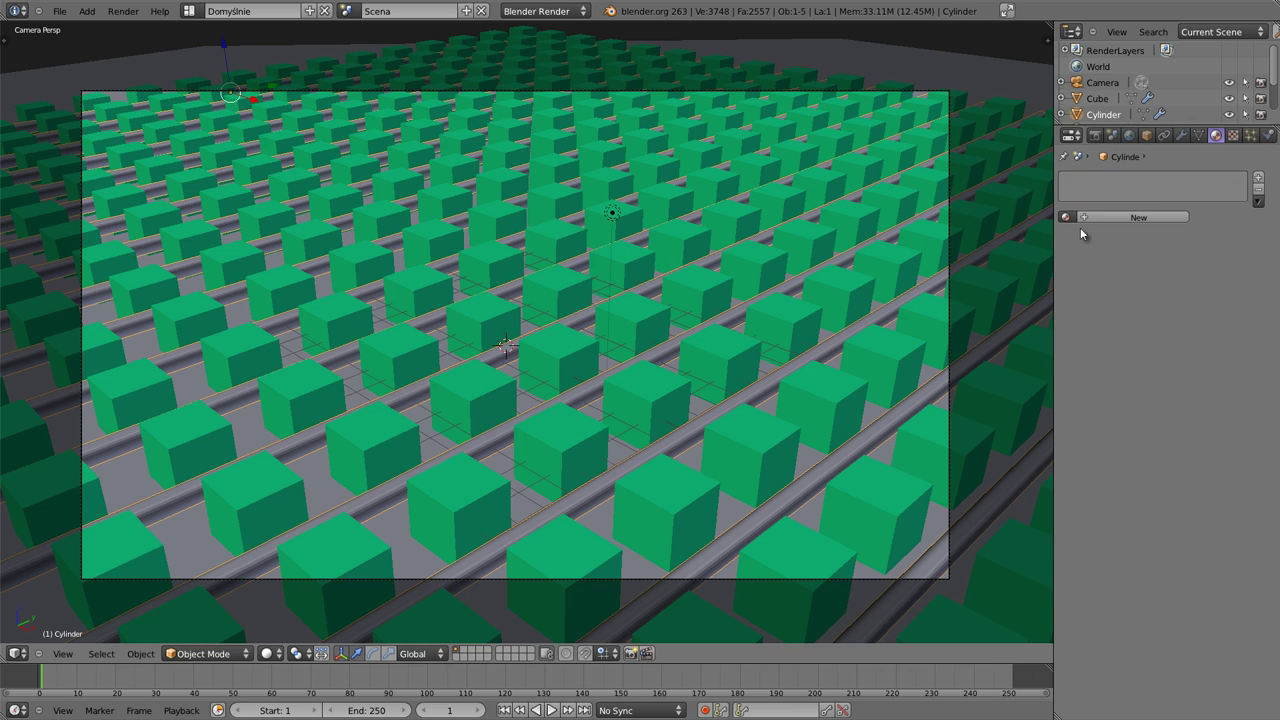
left_click(1138, 216)
left_click(1115, 366)
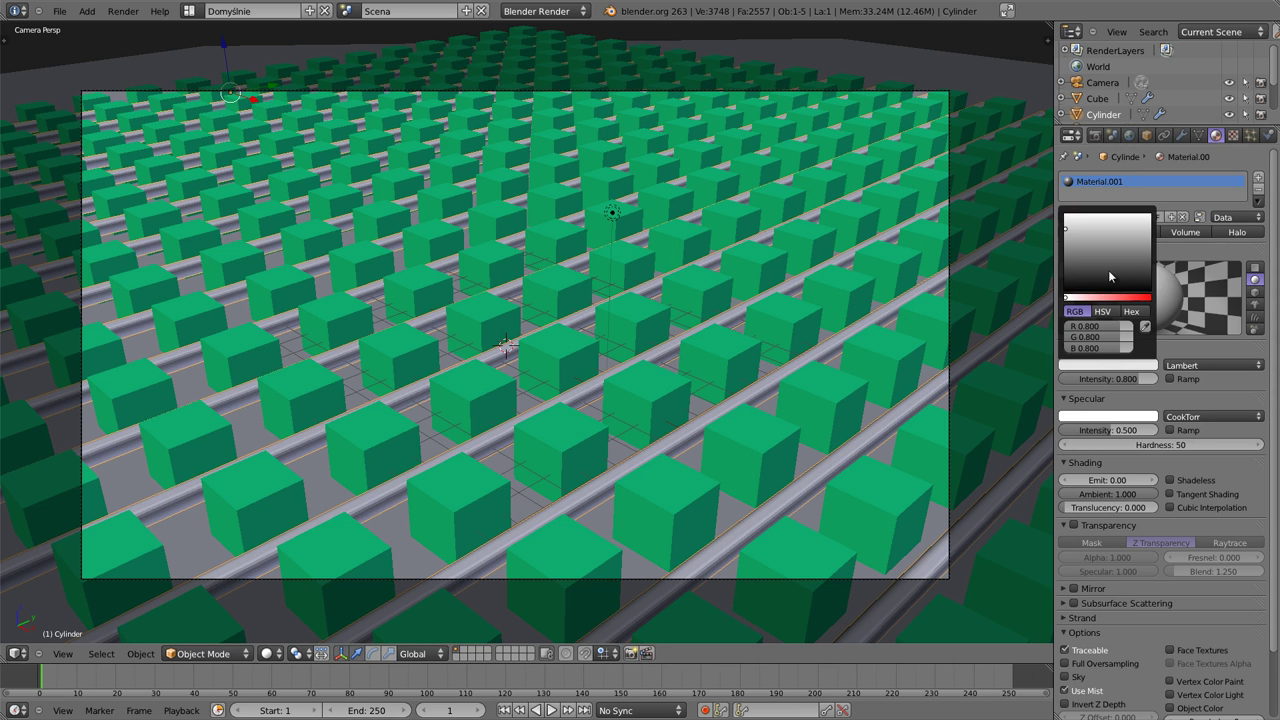
left_click_drag(1103, 292, 1060, 214)
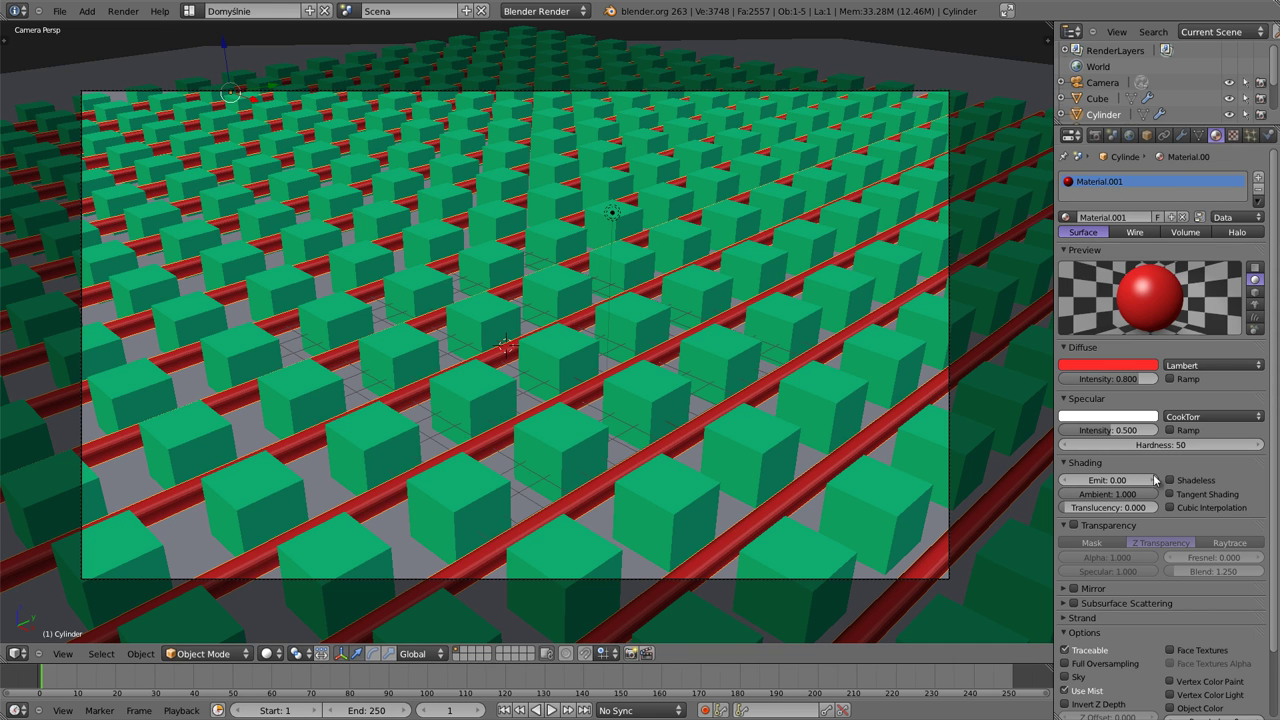
Step: Raise the lamp higher, set its distance to 100, and render
right_click(616, 214)
left_click_drag(619, 217, 620, 37)
left_click(1110, 380)
type("100")
key("Return")
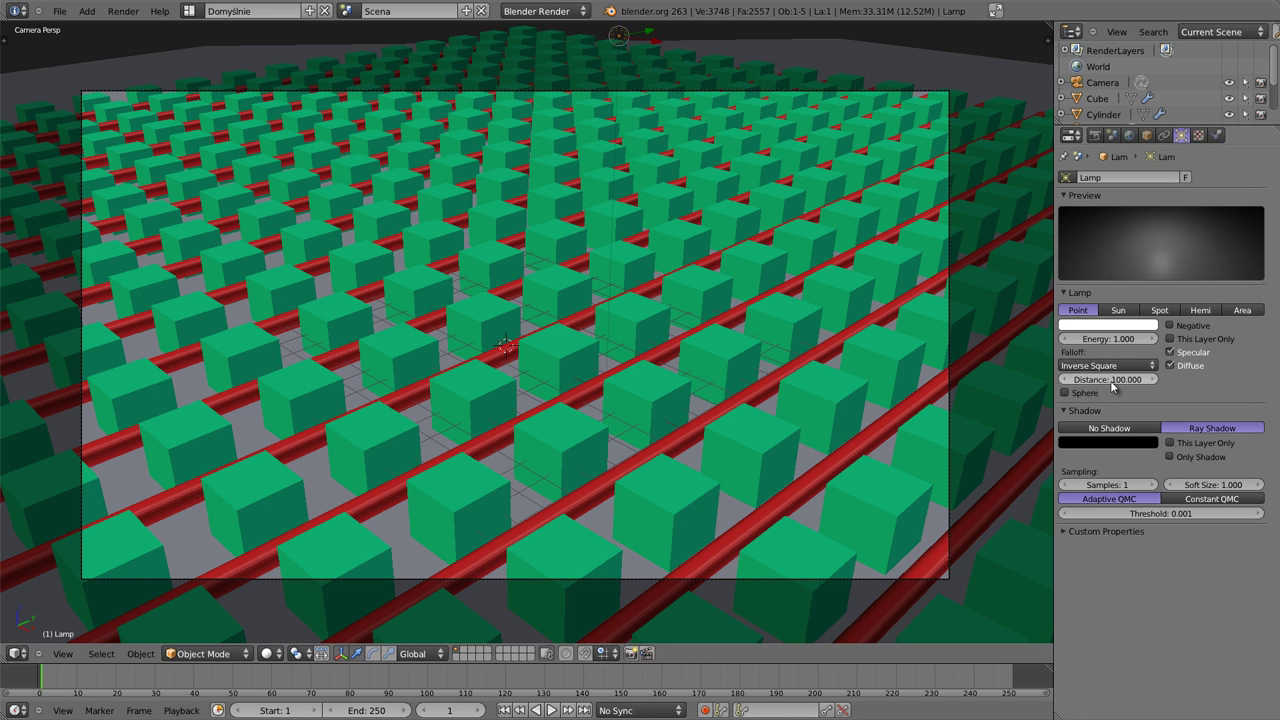
key("F12")
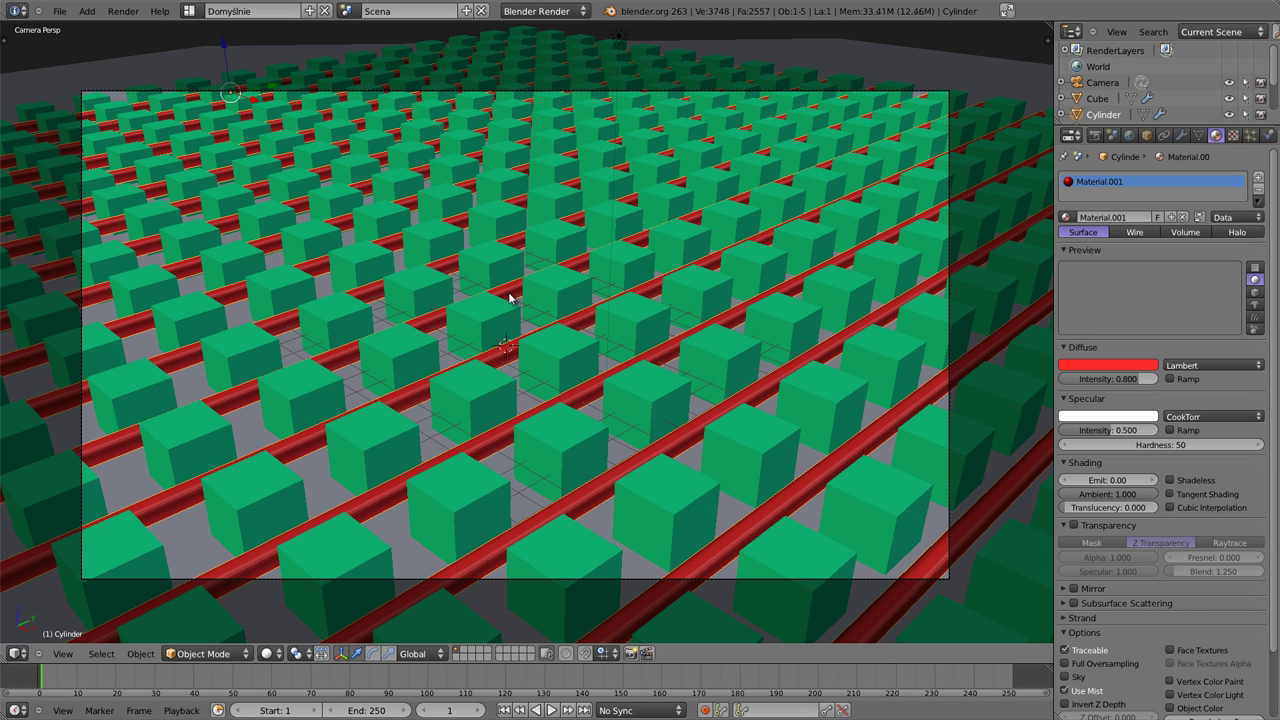
key("m")
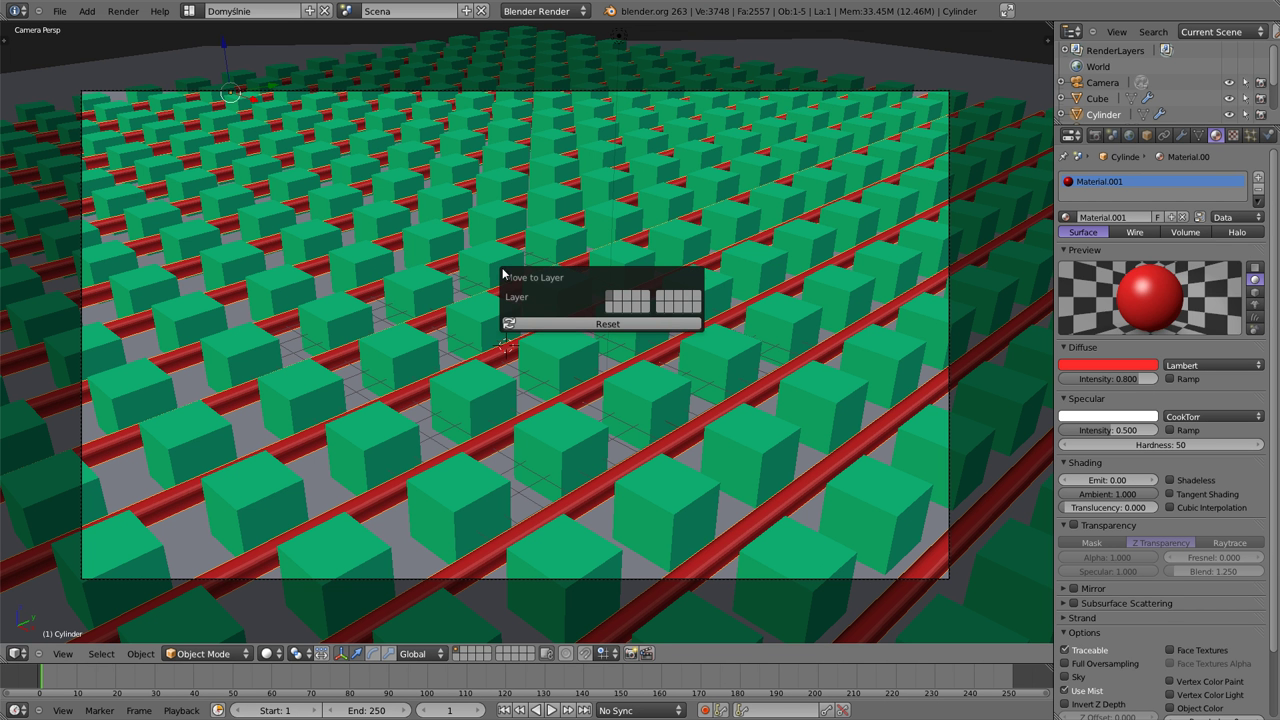
left_click(624, 297)
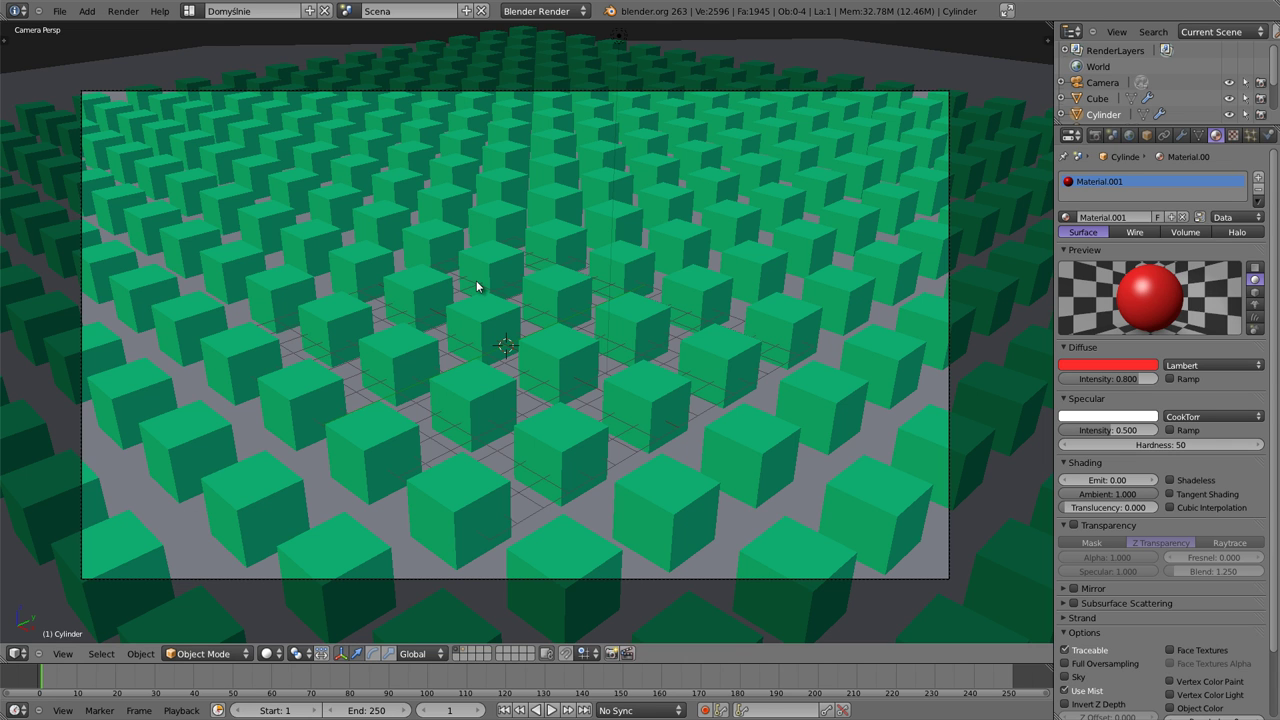
key("F12")
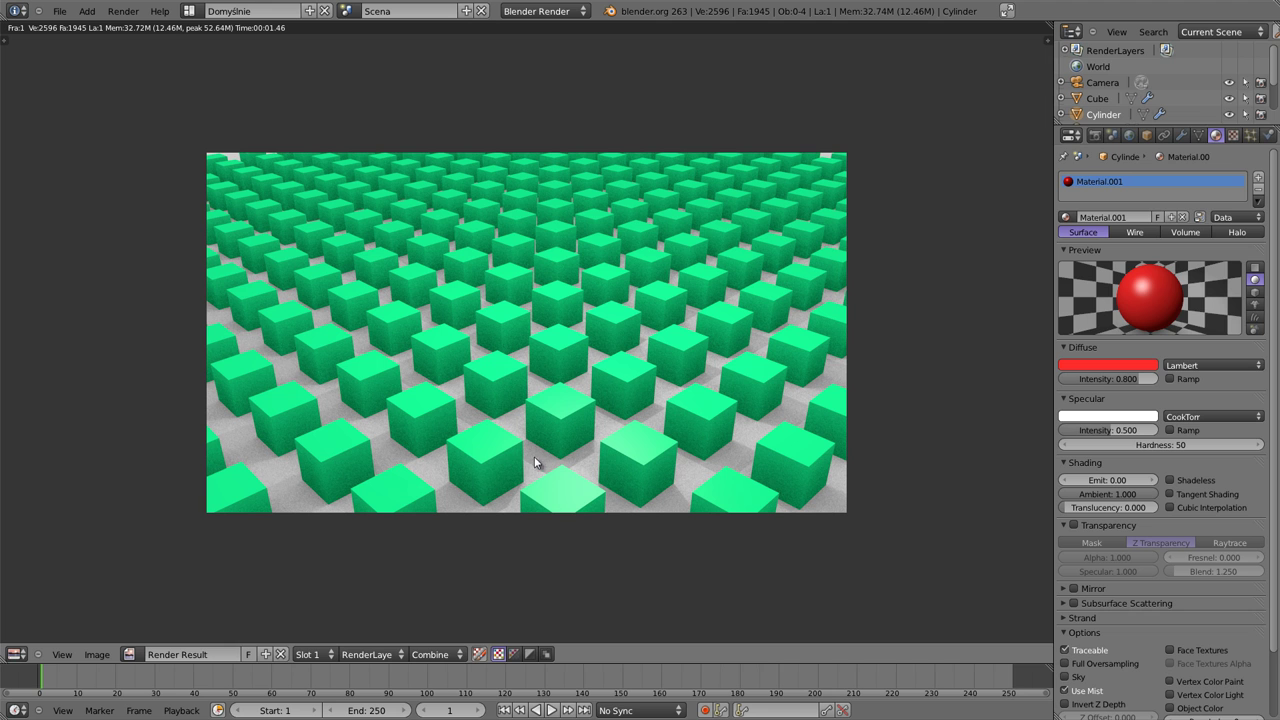
left_click_drag(481, 456, 484, 460)
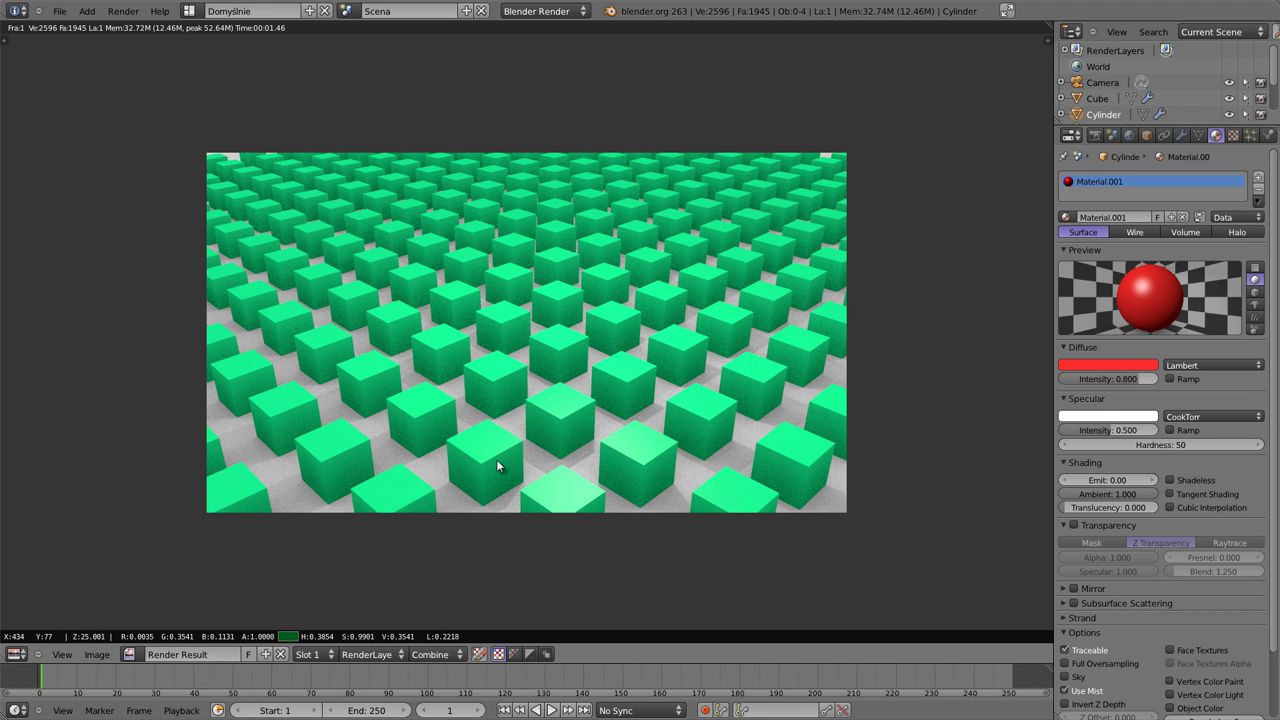
left_click_drag(117, 643, 84, 655)
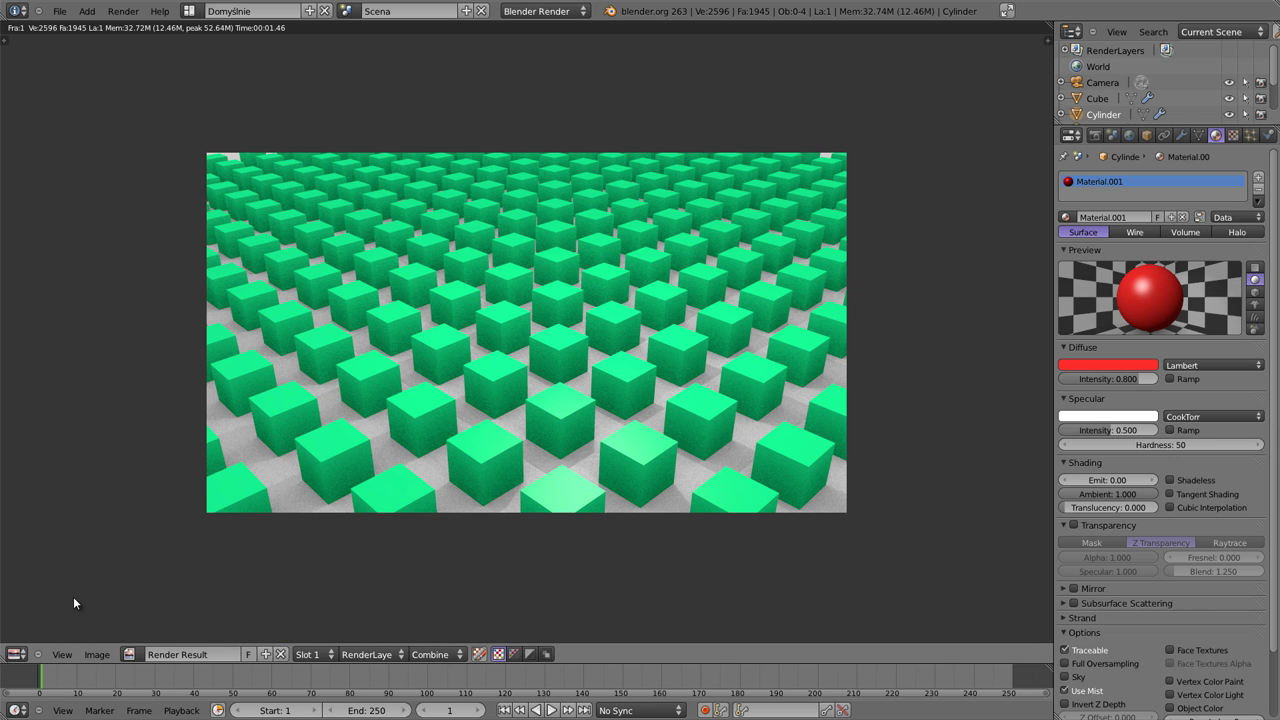
mouse_move(421, 406)
left_mouse_down()
mouse_move(468, 485)
mouse_move(580, 488)
mouse_move(489, 487)
mouse_move(503, 487)
mouse_move(531, 357)
mouse_move(552, 157)
mouse_move(231, 160)
mouse_move(367, 246)
left_mouse_up()
Step: Save the render as 'kostki' in OpenEXR format with Z Buffer included
key("F3")
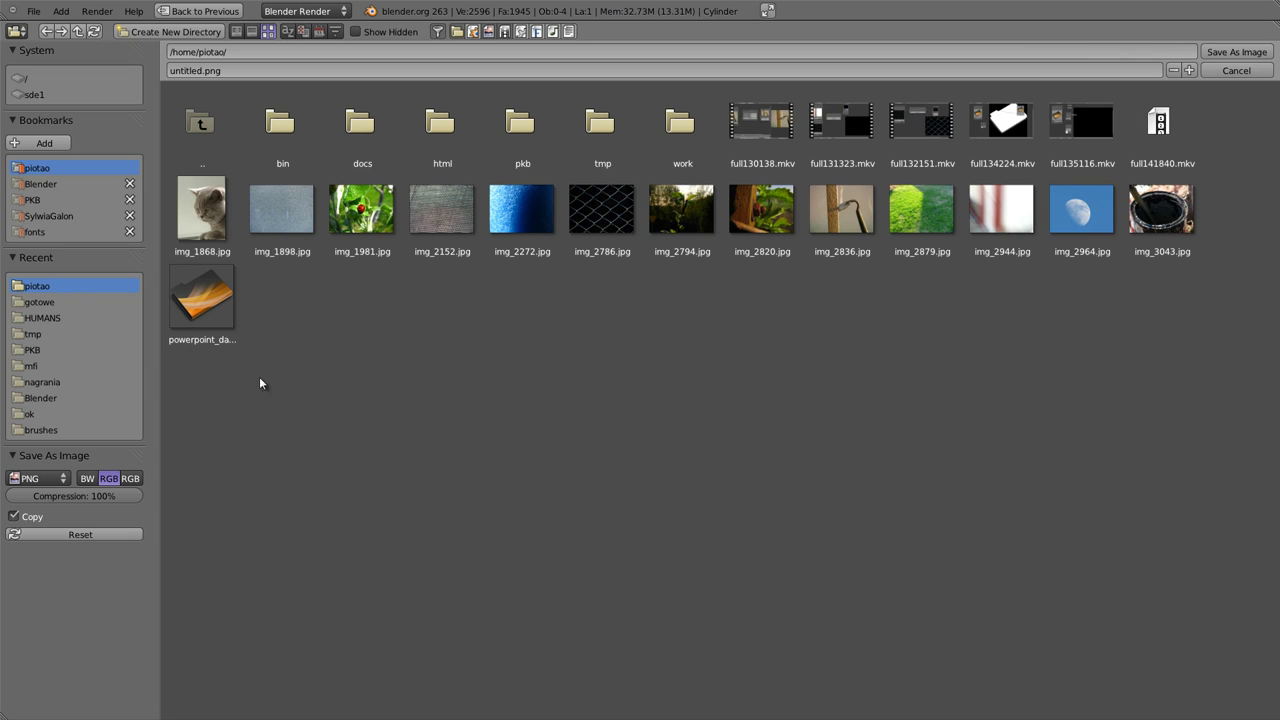
left_click(37, 479)
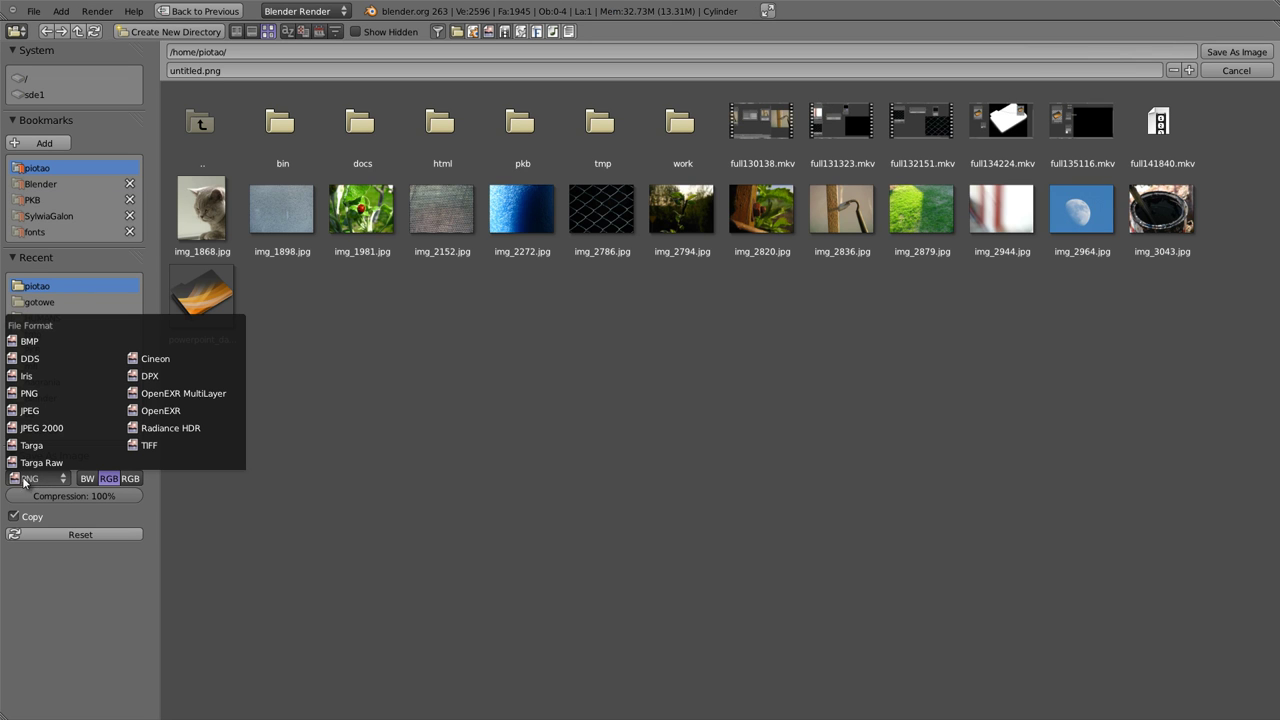
left_click(182, 412)
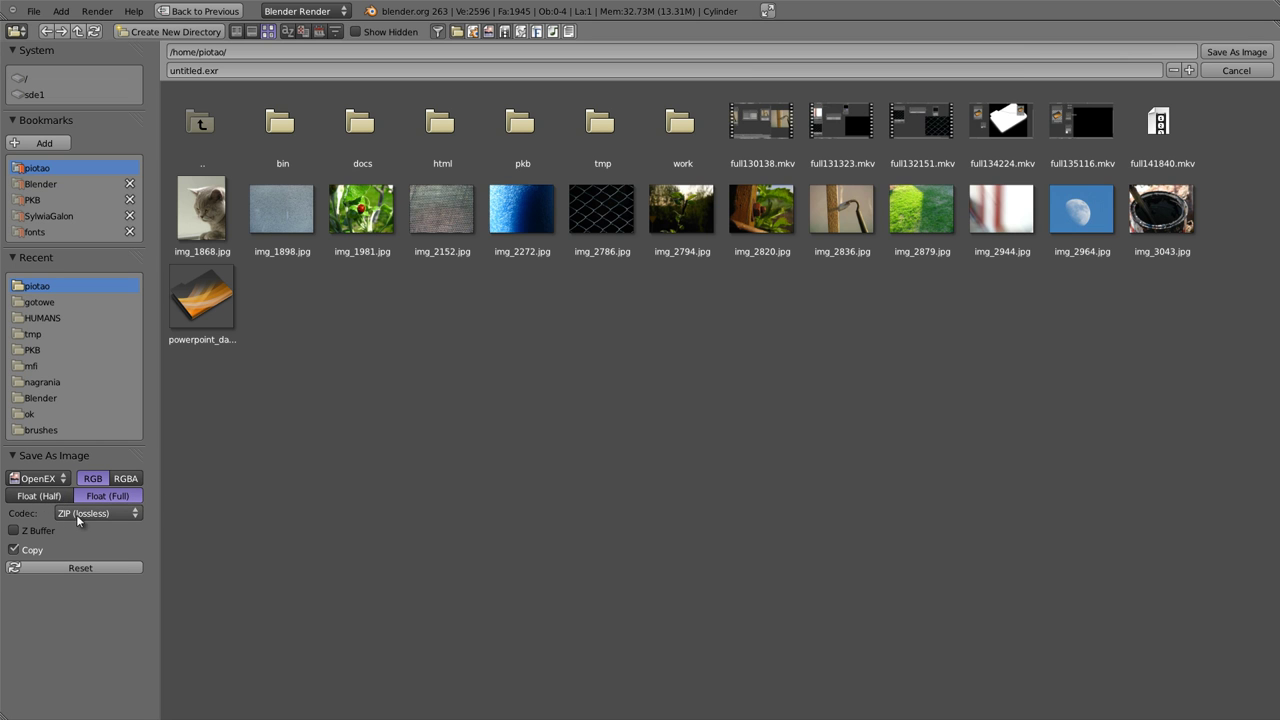
left_click(14, 533)
left_click(194, 71)
type("kostki")
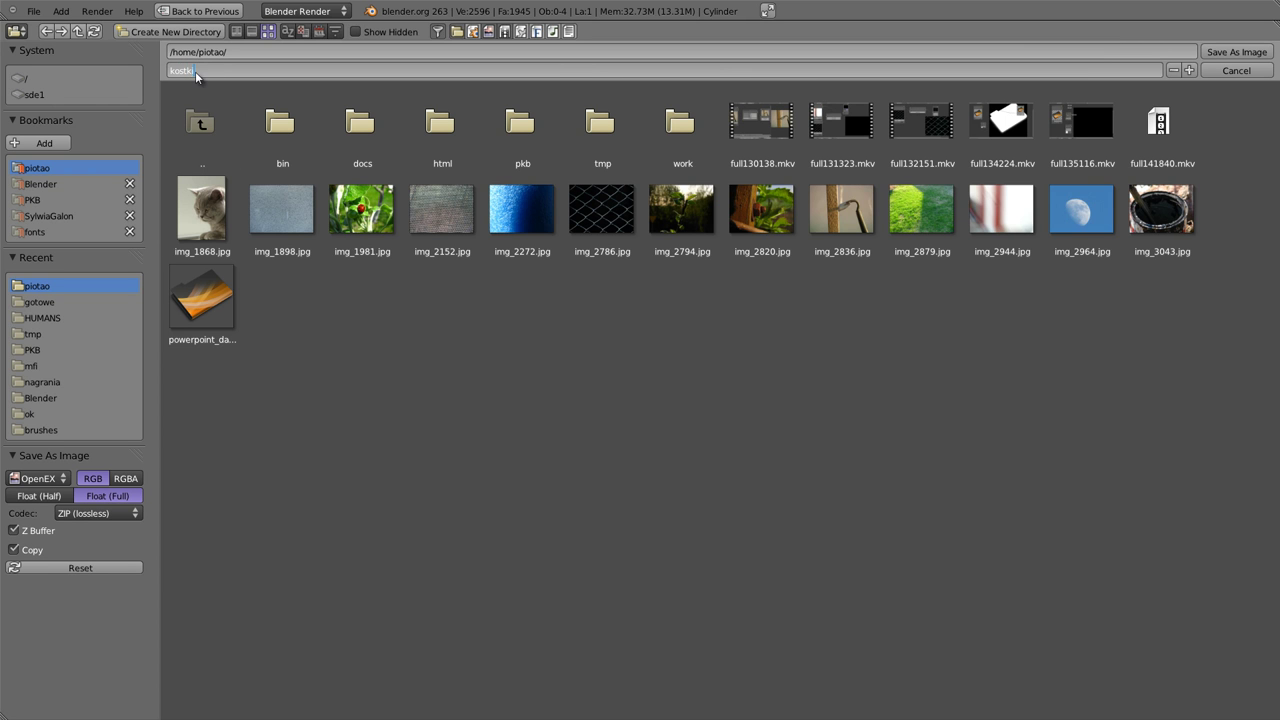
key("Return")
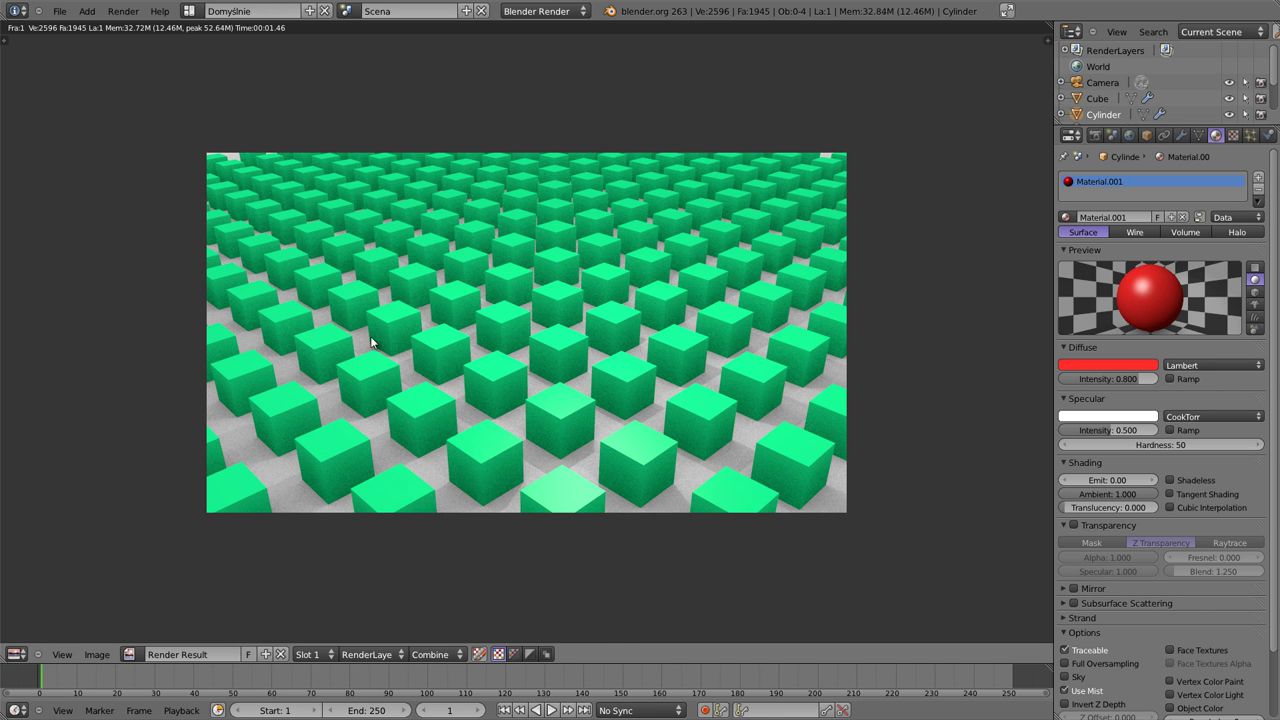
Step: Move the cubes and cylinders onto separate layers and render only the red cylinders
key("Escape")
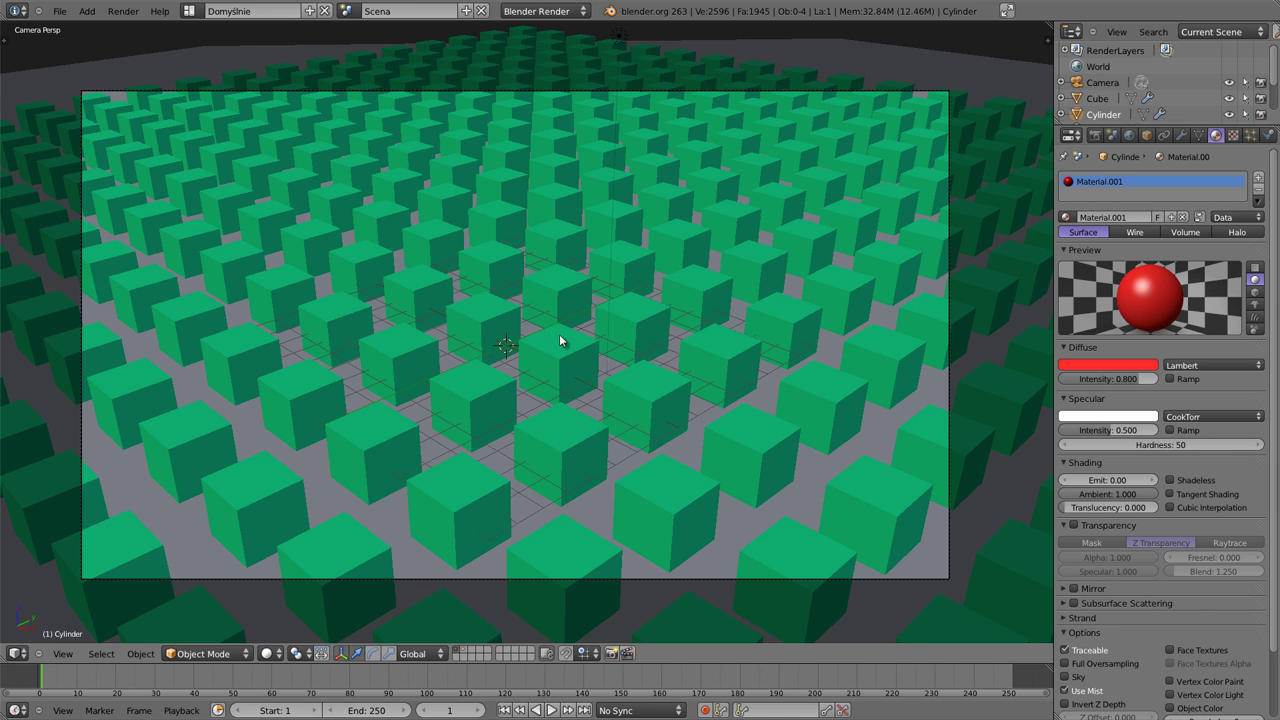
left_click(463, 651)
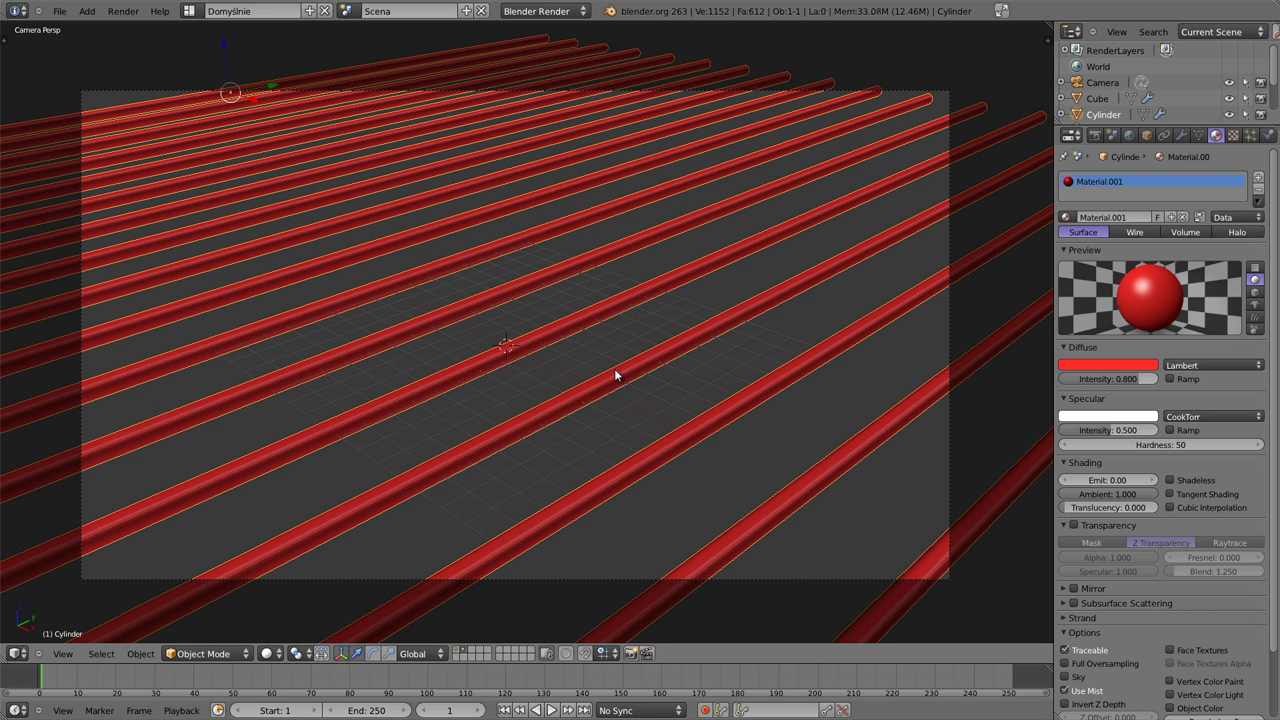
key("m")
left_click(740, 393)
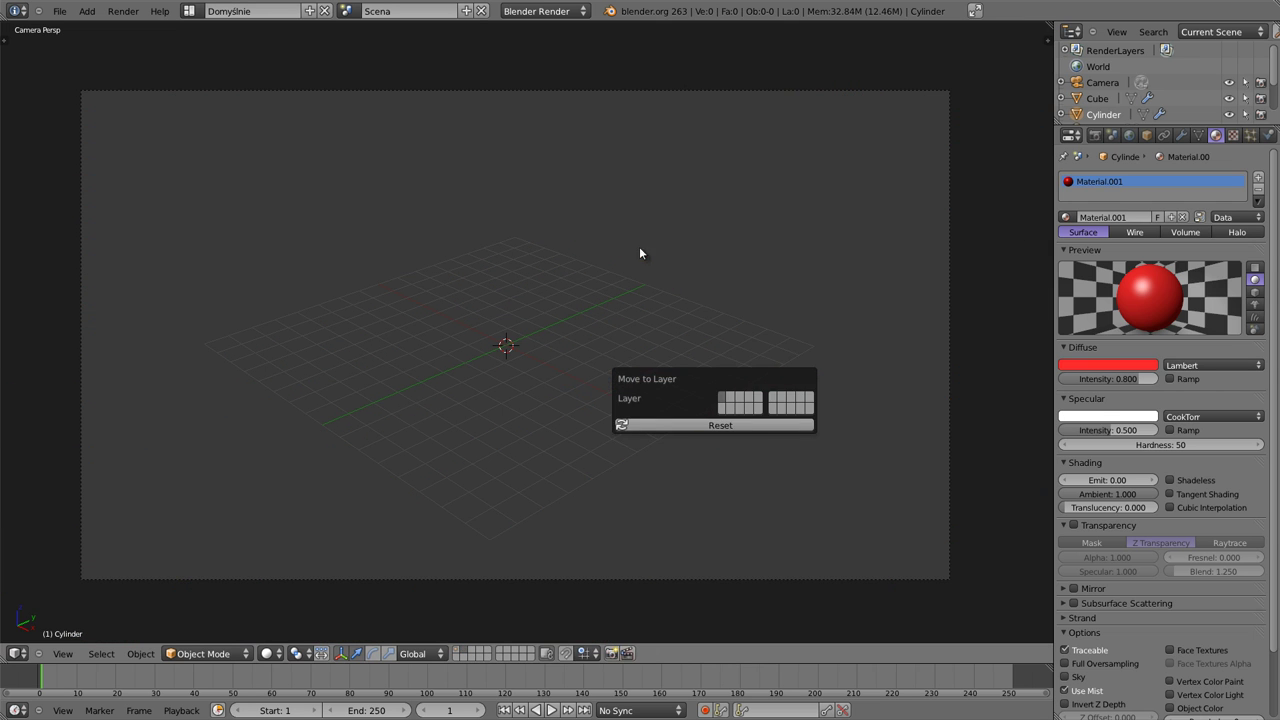
left_click(456, 653, "shift")
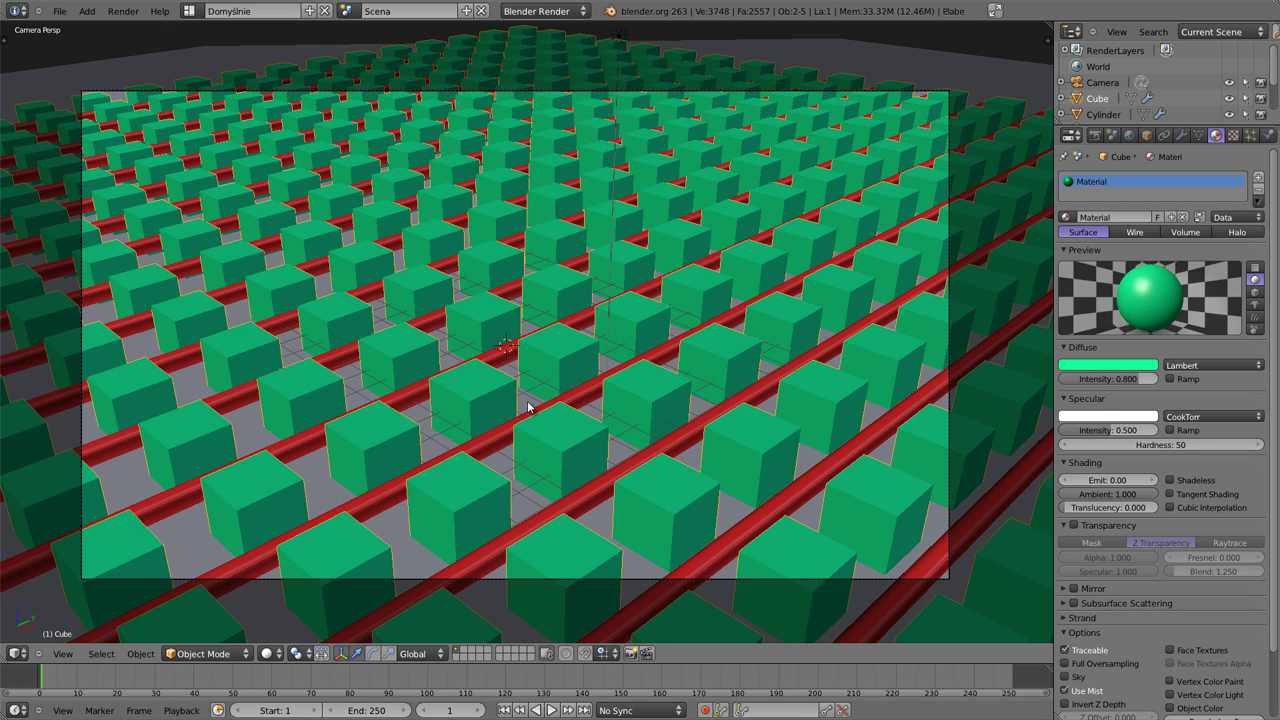
key("m")
left_click(622, 423)
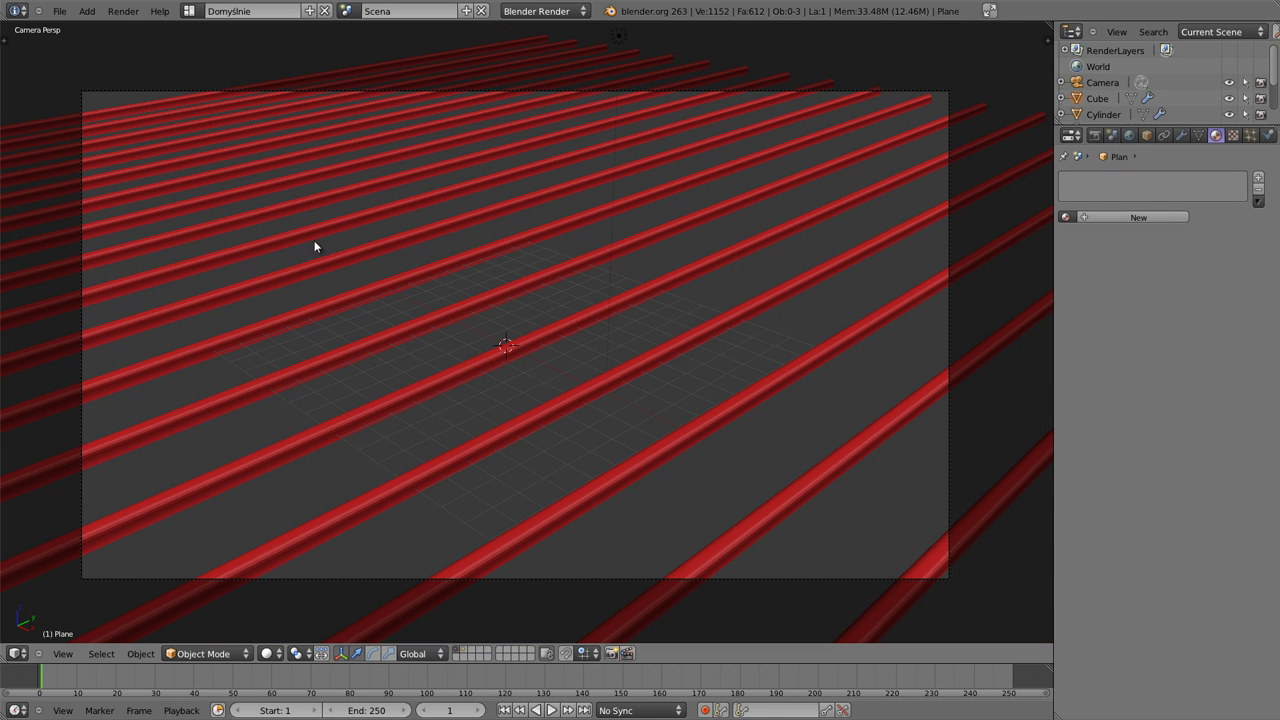
key("F12")
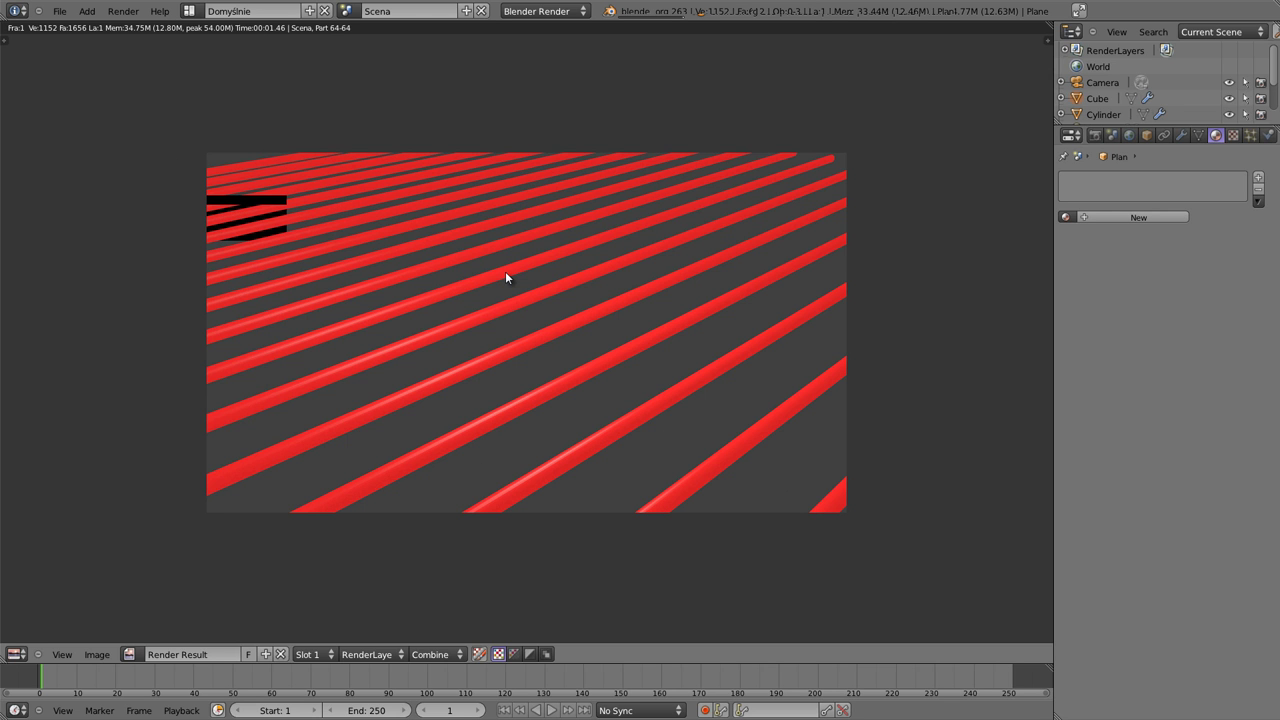
key("Escape")
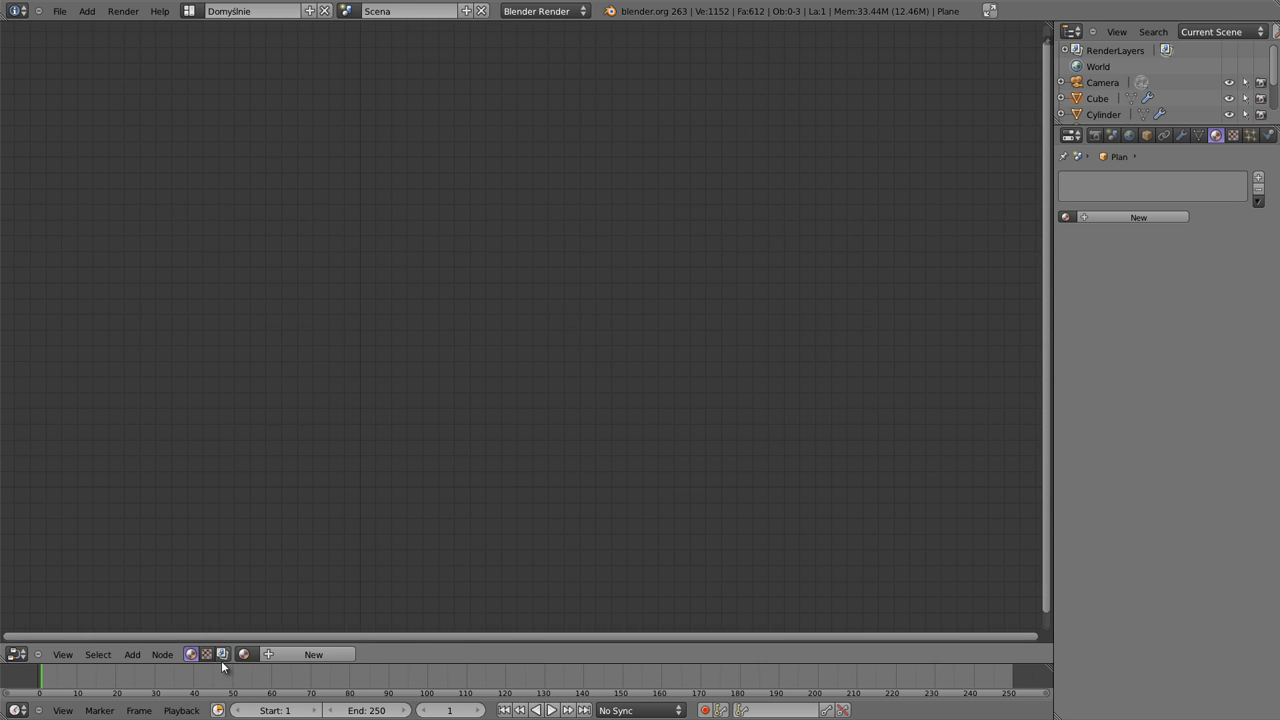
Step: Enable compositing nodes and arrange Render Layers beside a widened Composite node
left_click(223, 654)
left_click(264, 654)
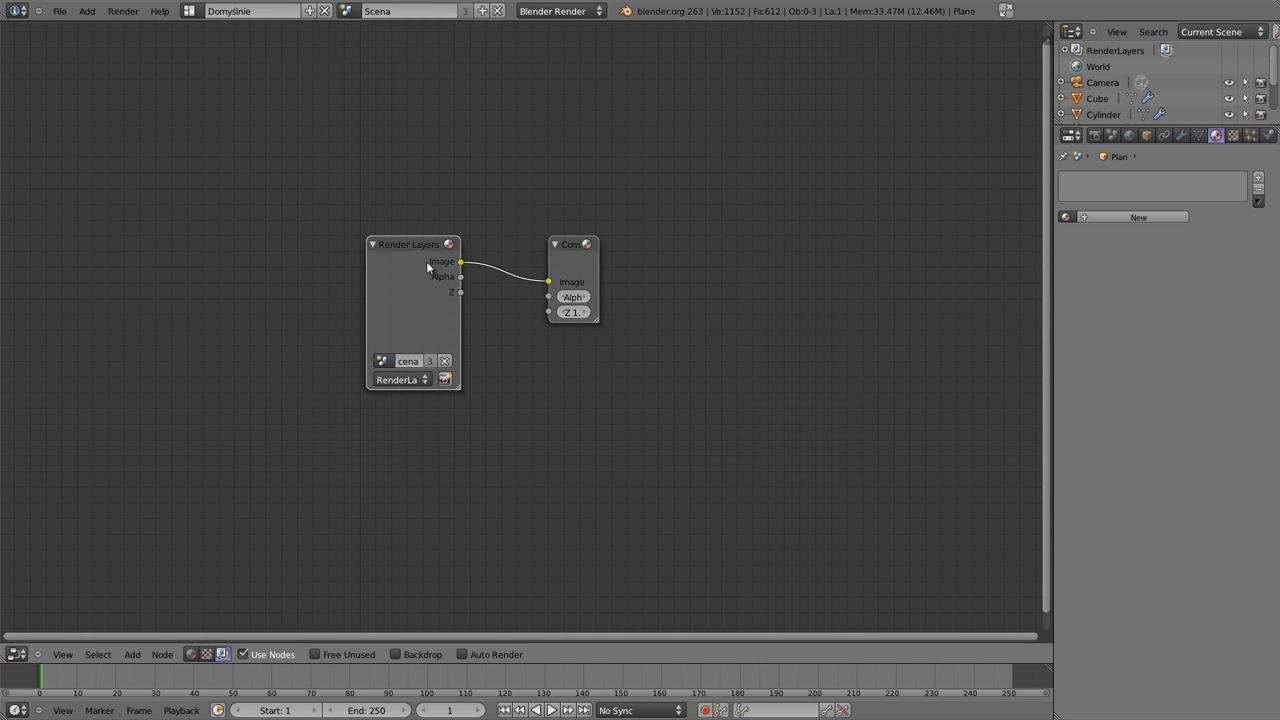
left_click_drag(416, 250, 228, 139)
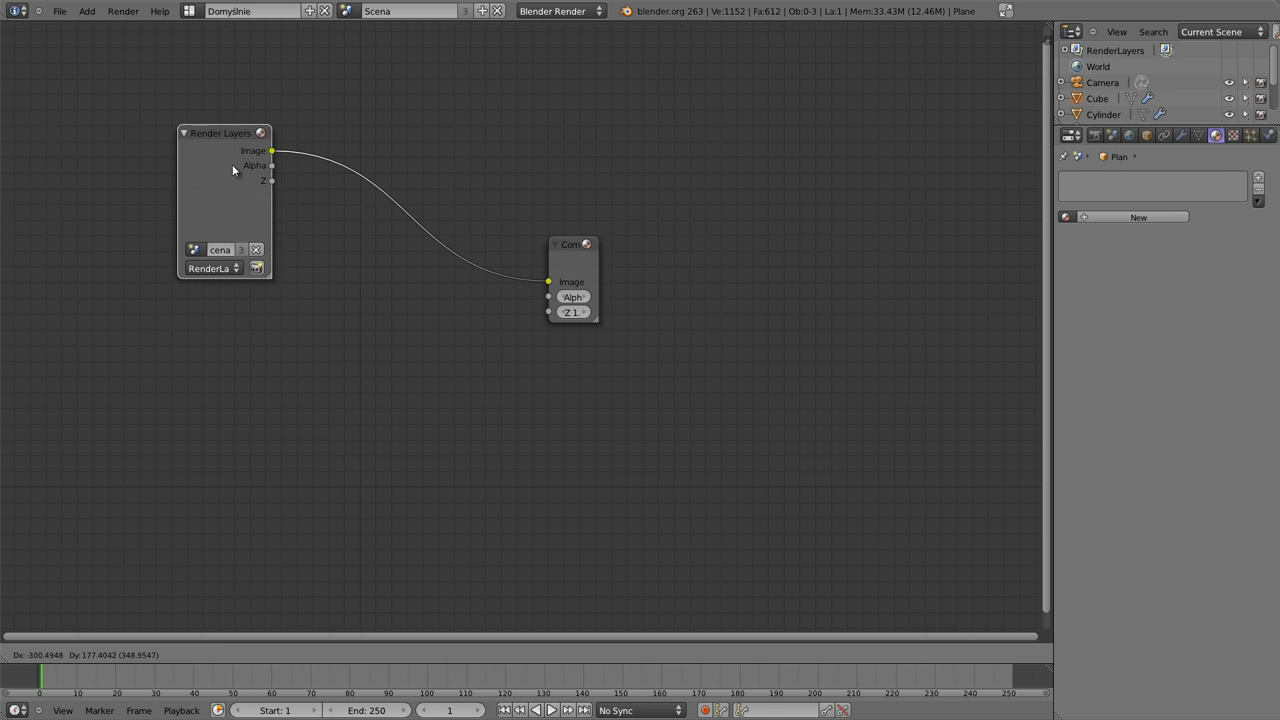
left_click_drag(572, 245, 699, 124)
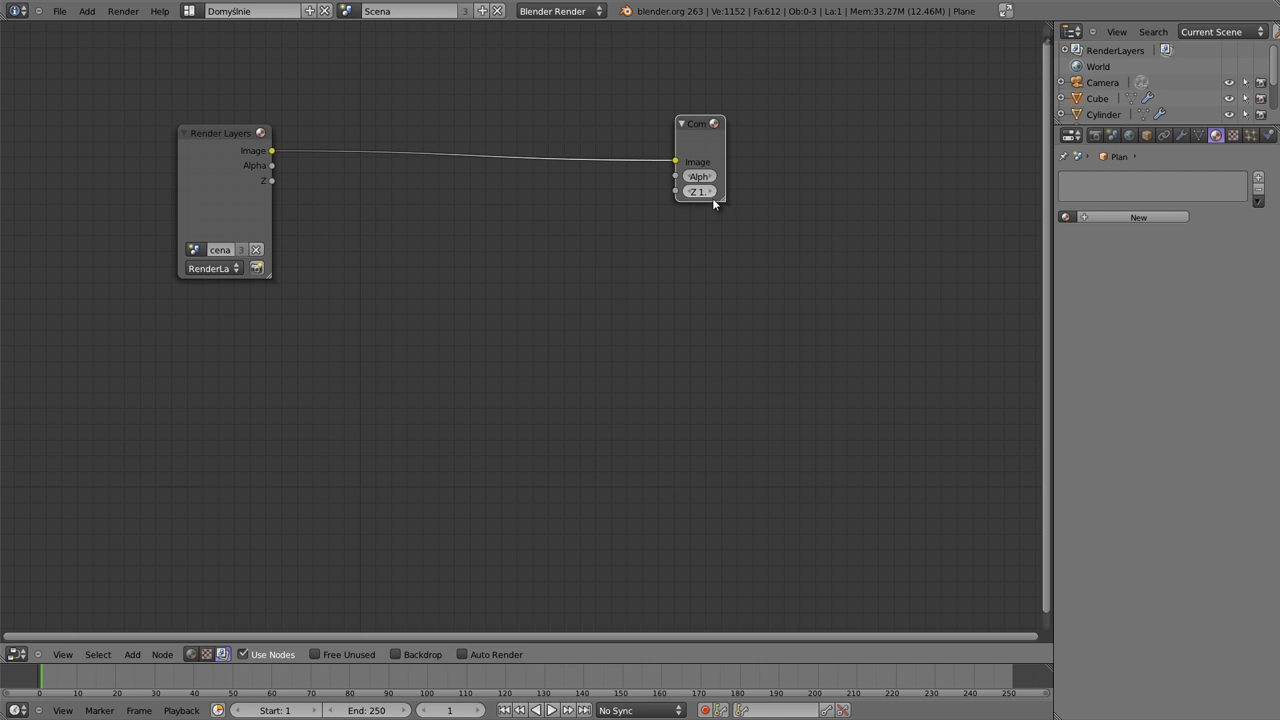
left_click_drag(723, 200, 815, 244)
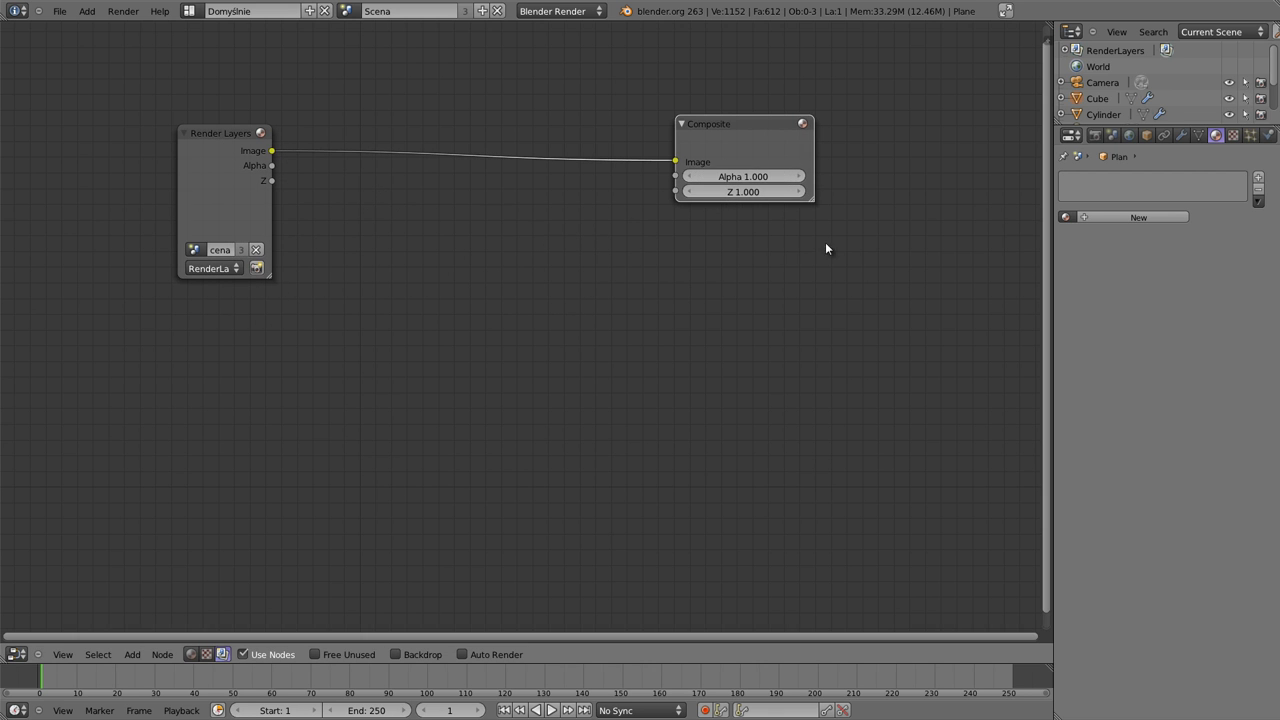
Step: Add a widened Viewer node fed by Render Layers, placed below Composite
left_click(216, 137, "ctrl+shift")
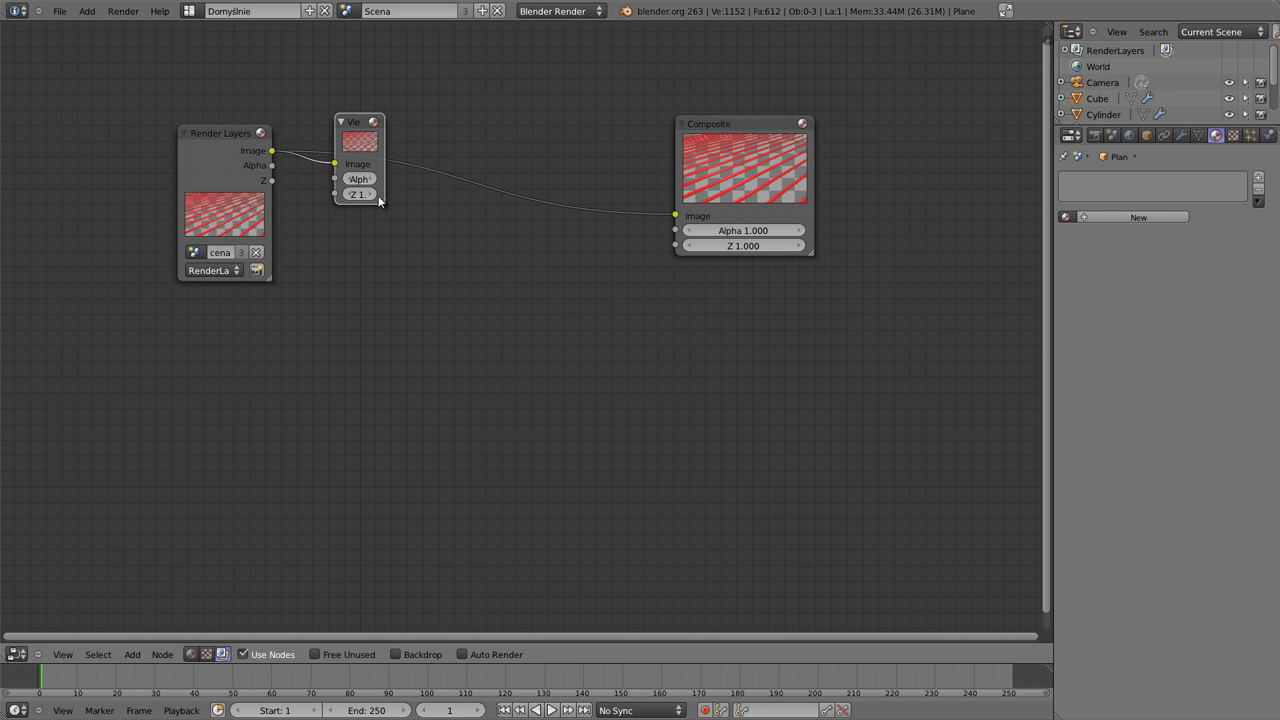
left_click_drag(382, 200, 455, 242)
mouse_move(401, 120)
left_mouse_down()
mouse_move(742, 308)
mouse_move(750, 288)
left_mouse_up()
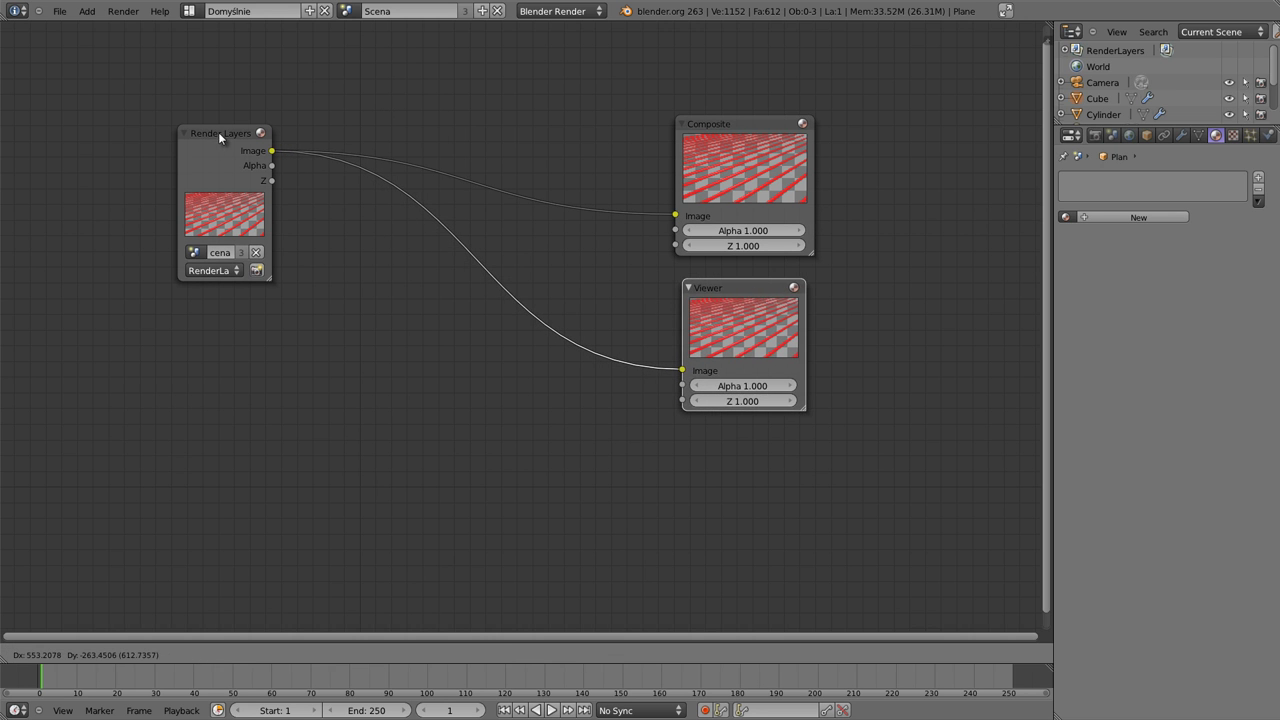
left_click_drag(214, 136, 204, 110)
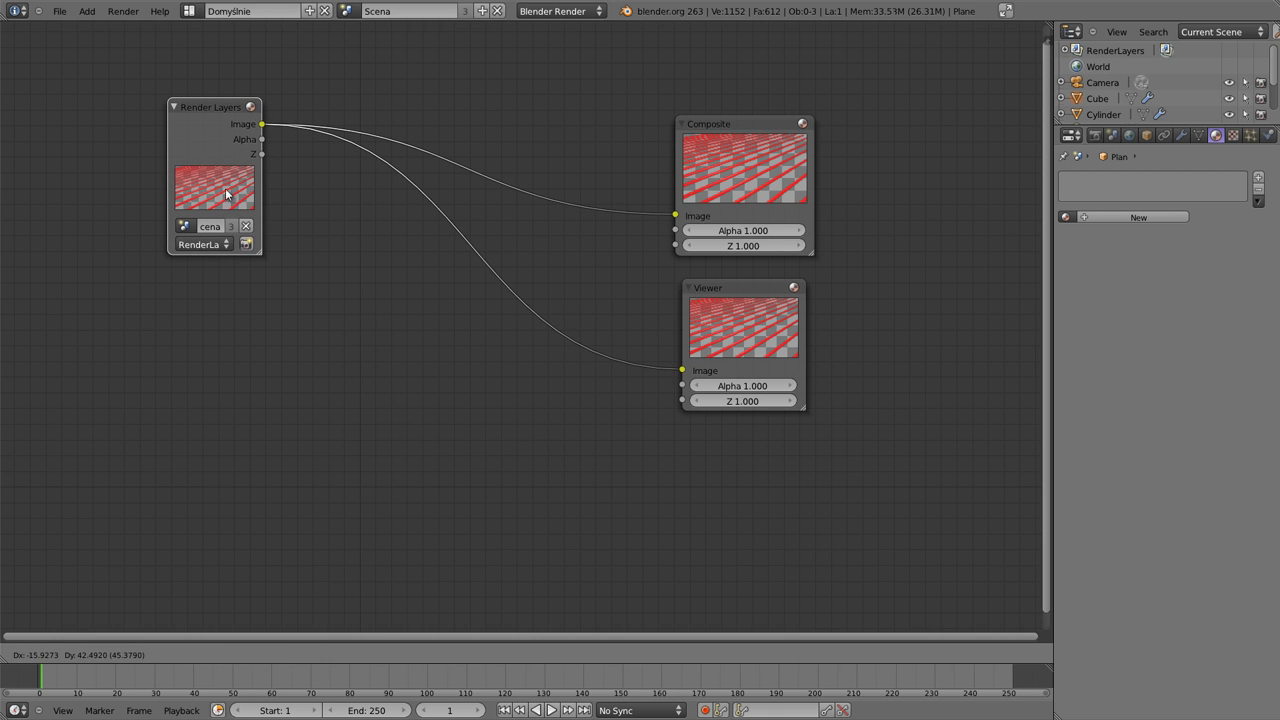
Step: Add an Image node below Render Layers, load kostki.exr from the home folder, and tidy both nodes
key("shift+a")
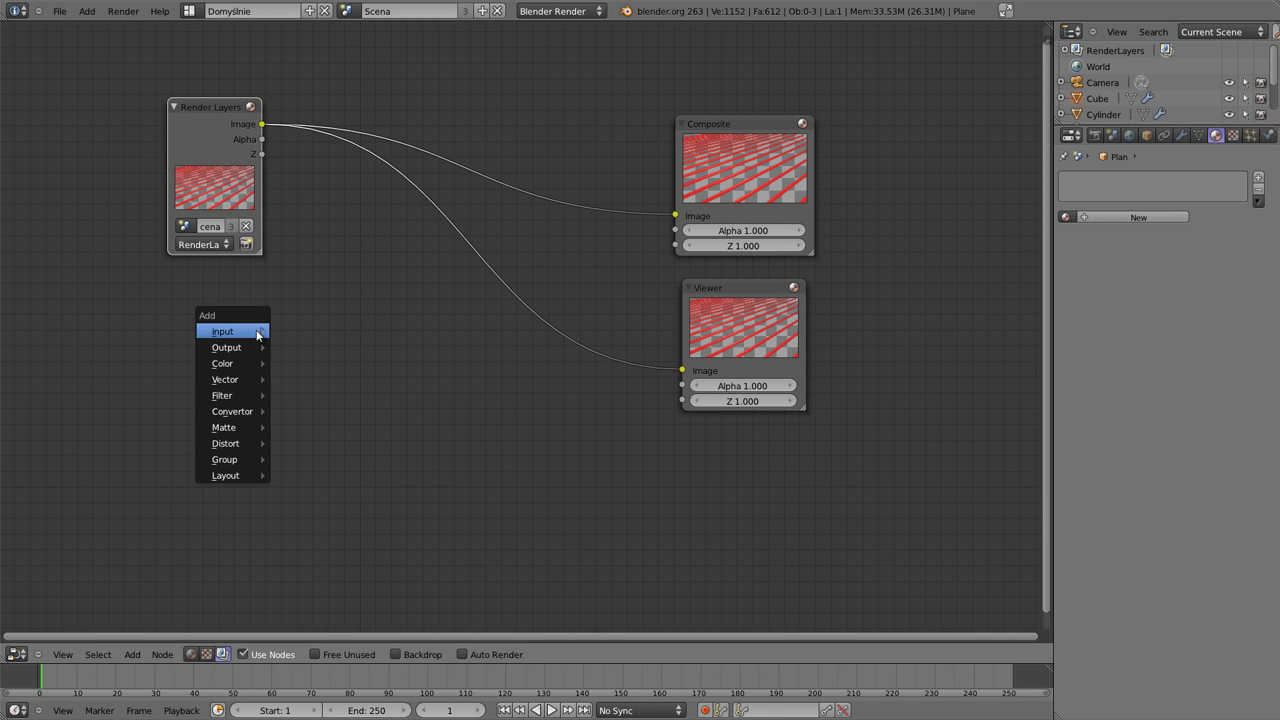
left_click(300, 347)
left_click(240, 390)
left_click(244, 394)
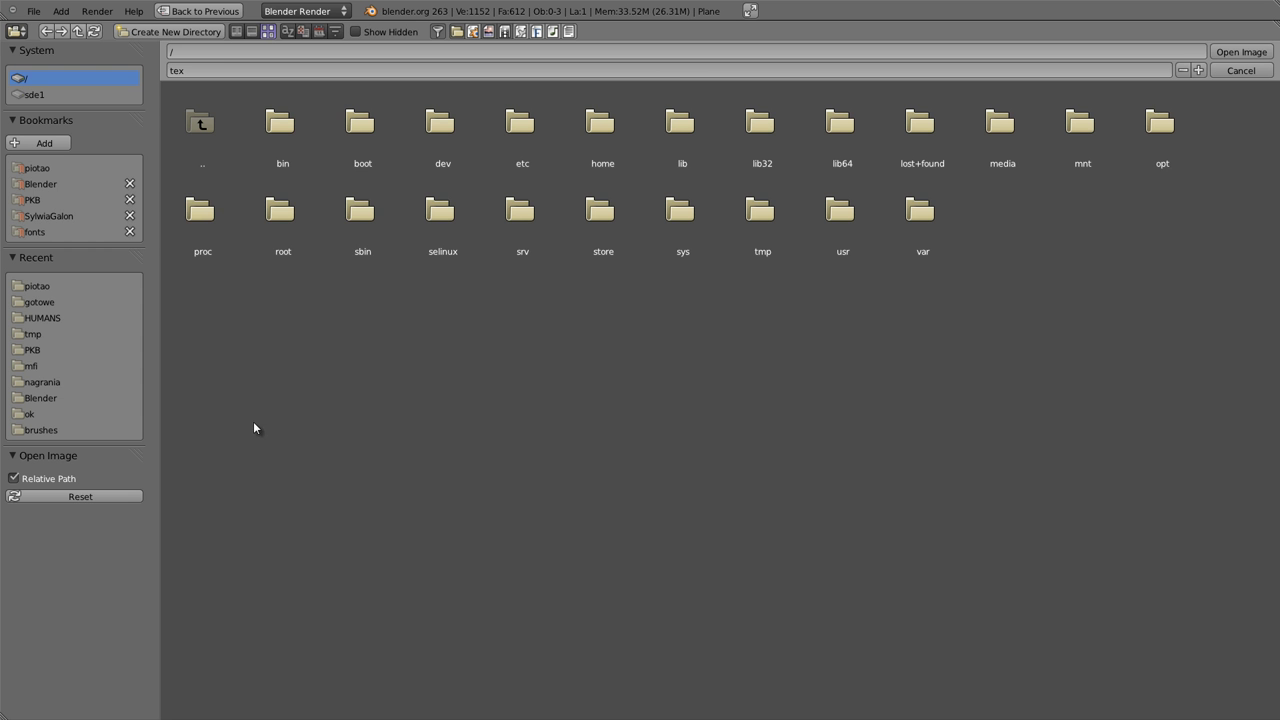
left_click(51, 169)
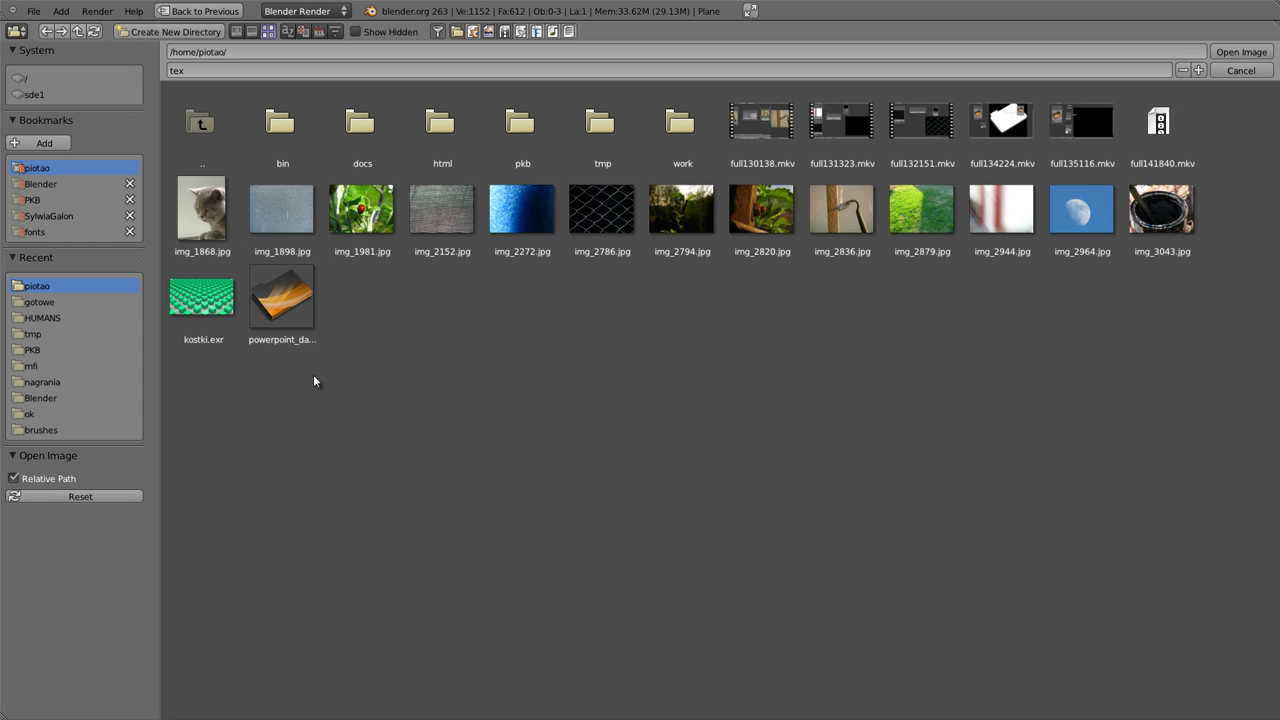
left_click(201, 314)
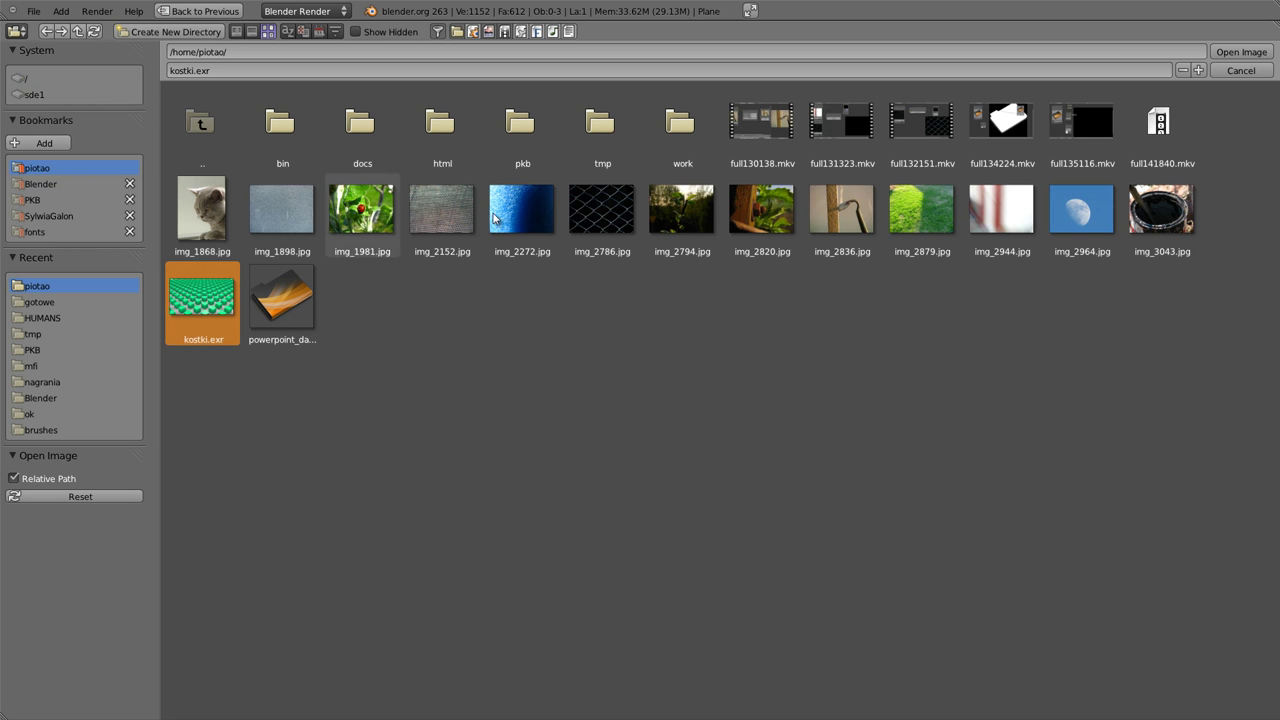
left_click(1236, 52)
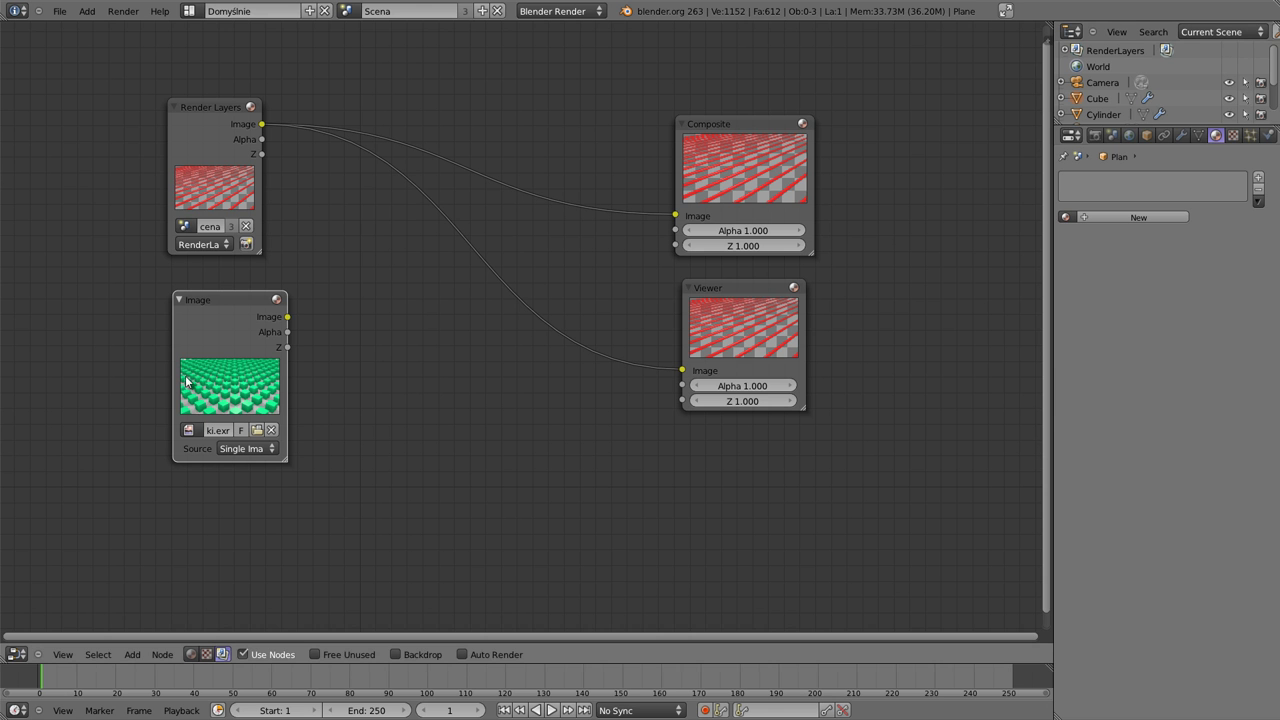
left_click_drag(221, 298, 206, 286)
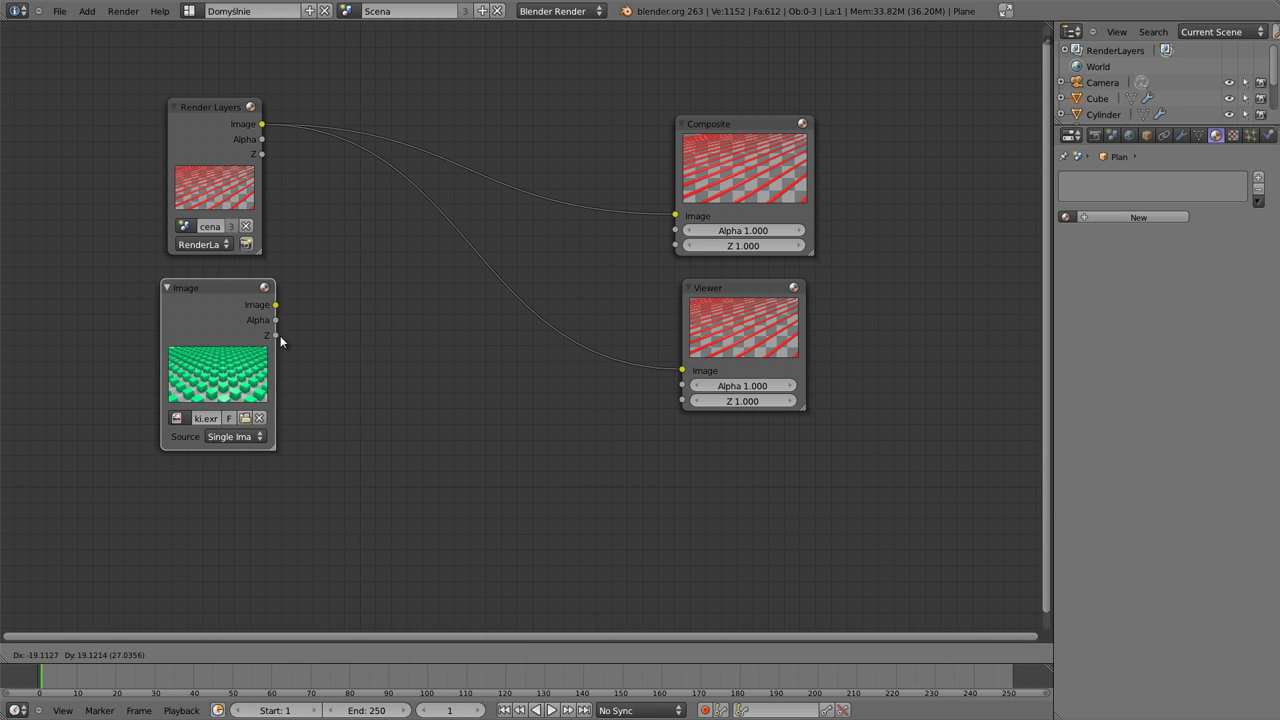
left_click_drag(225, 115, 220, 103)
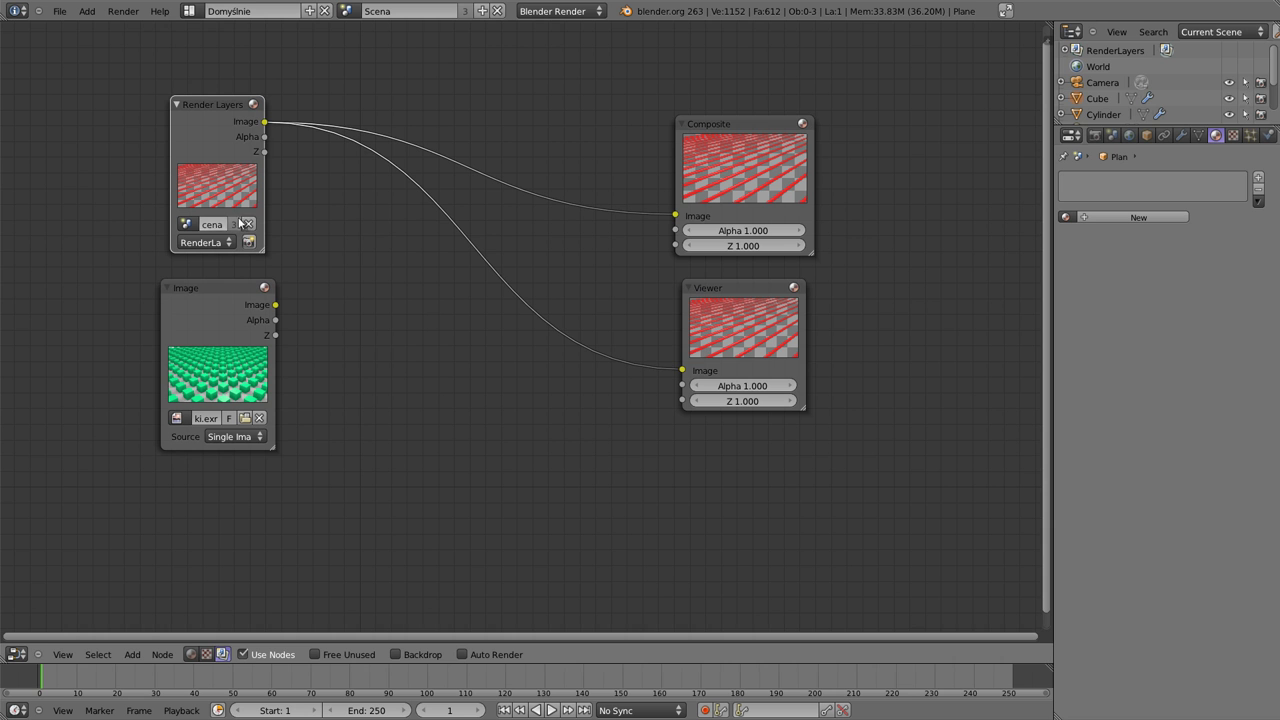
Step: Maximize the node editor and enable the Backdrop, positioning the backdrop image
key("shift+a")
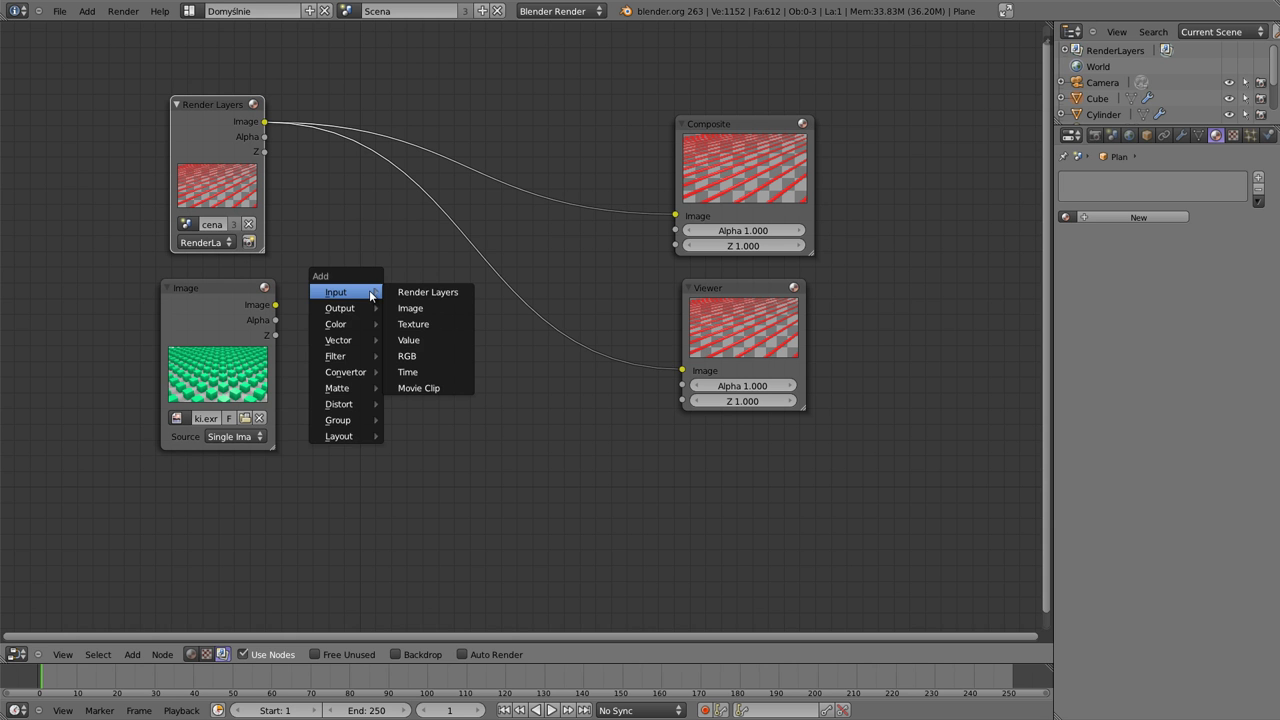
key("ctrl+Up")
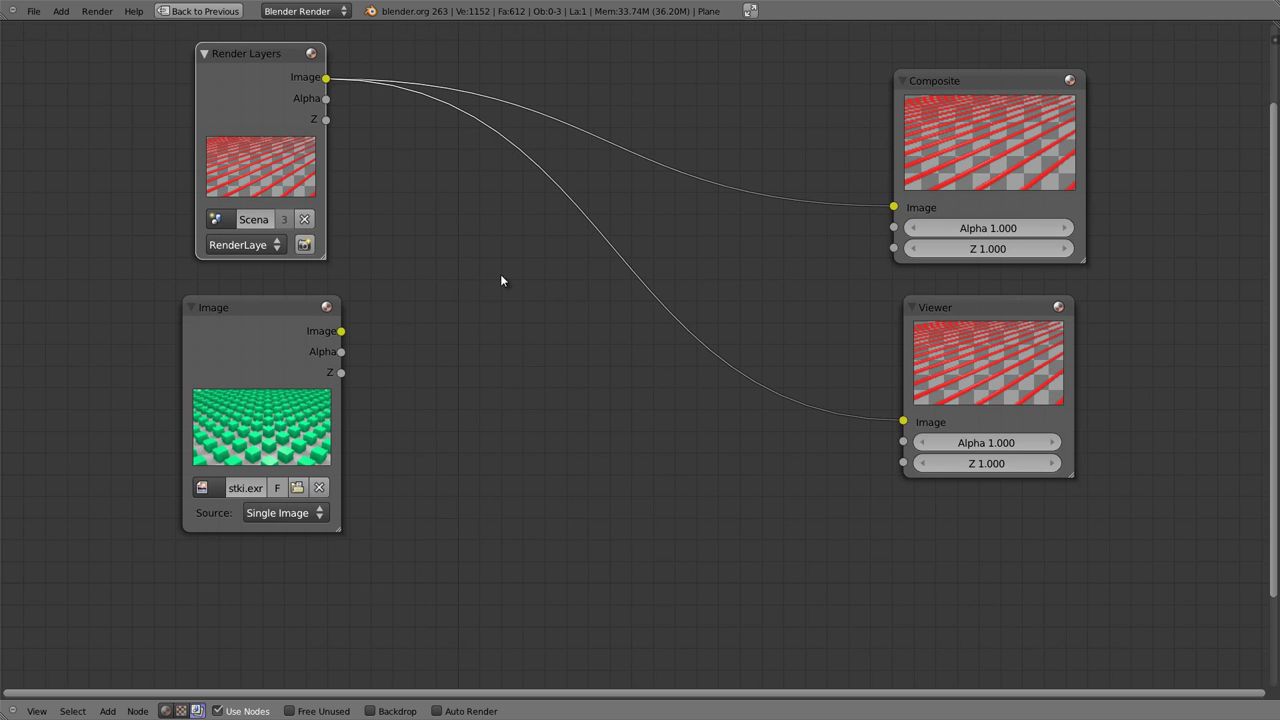
middle_click_drag(502, 276, 467, 297)
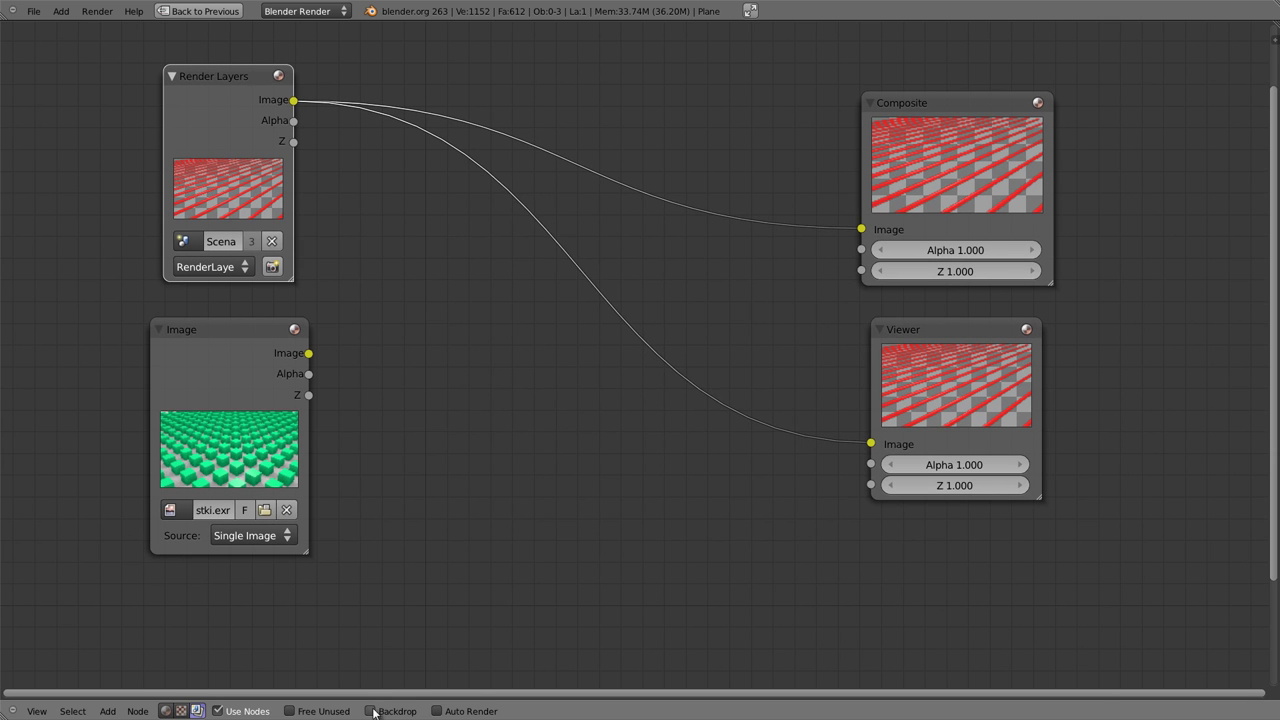
left_click(370, 711)
mouse_move(535, 370)
middle_mouse_down("alt")
mouse_move(757, 480)
mouse_move(822, 497)
middle_mouse_up("alt")
Step: Add a Z Combine node between the inputs and widen it so its labels fit
key("shift+a")
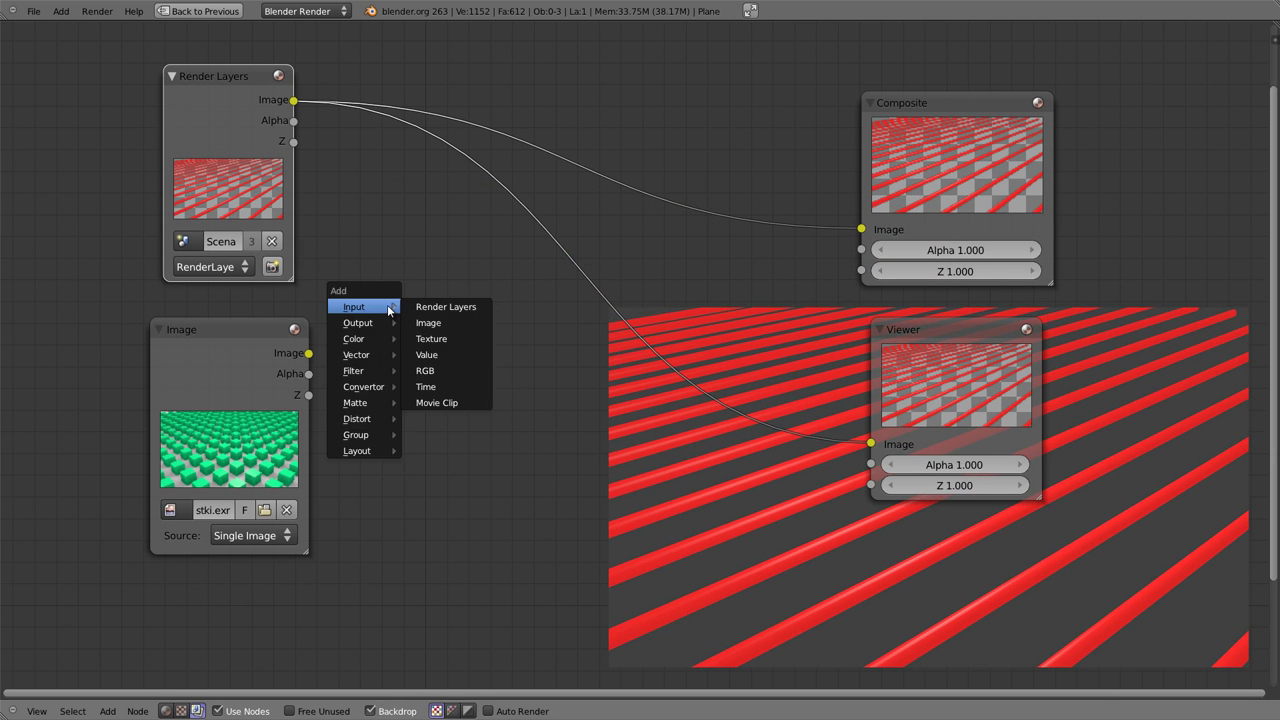
mouse_move(362, 338)
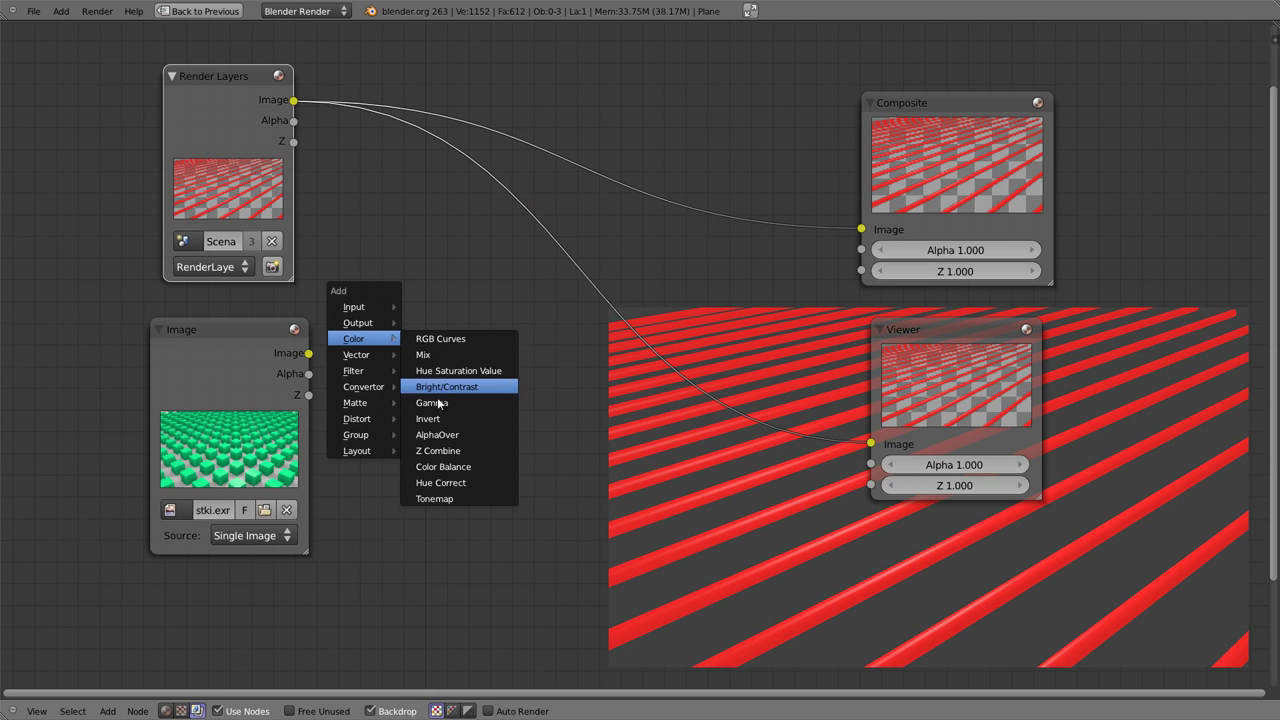
left_click(446, 451)
left_click(416, 194)
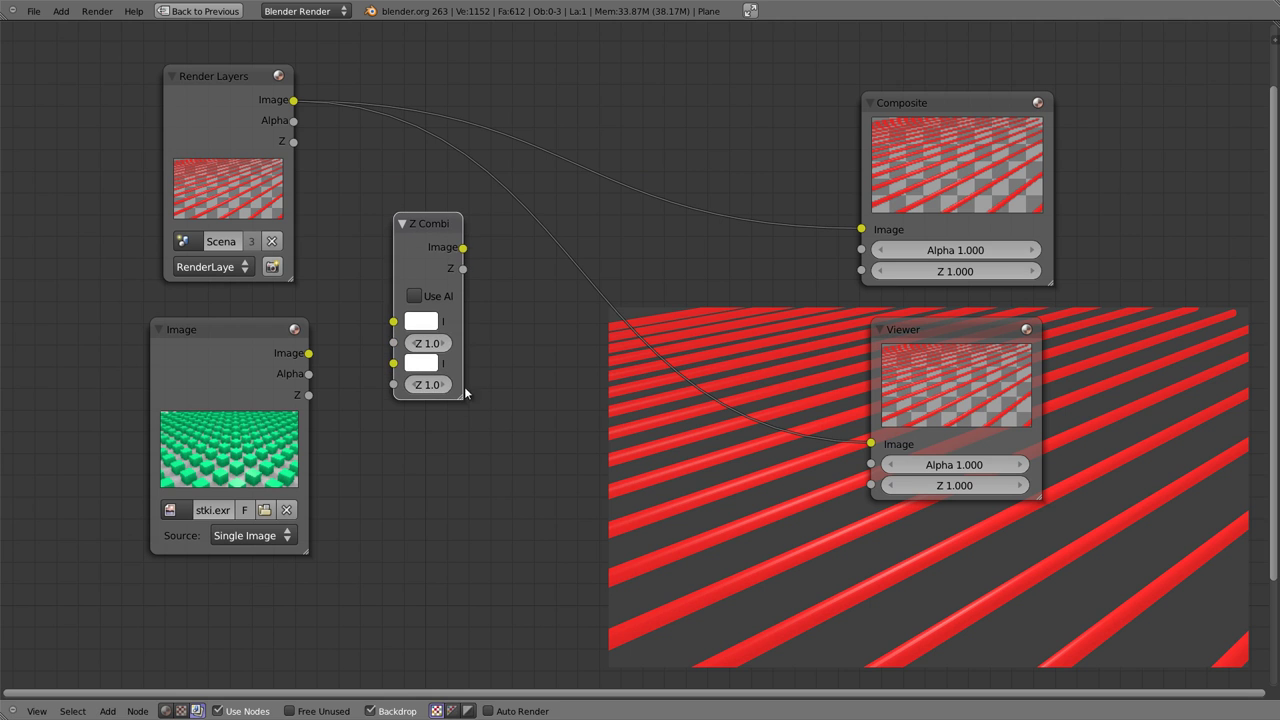
left_click_drag(463, 404, 544, 416)
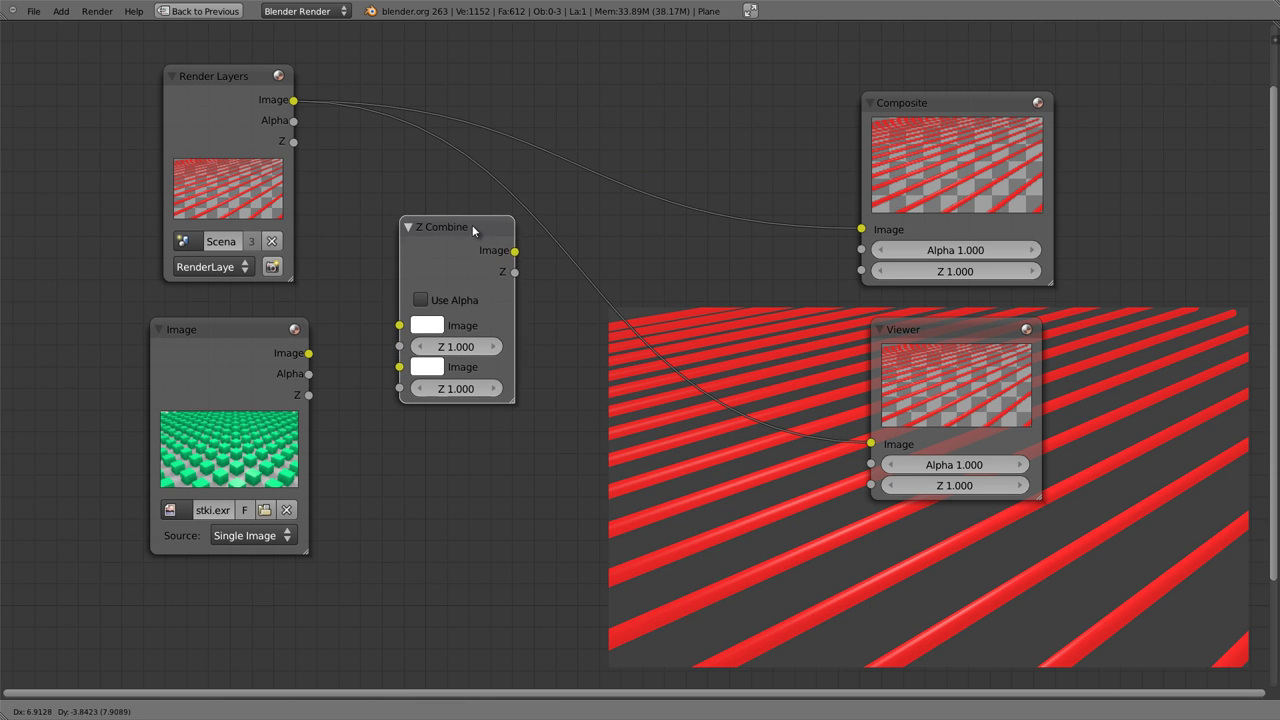
left_click_drag(472, 225, 470, 254)
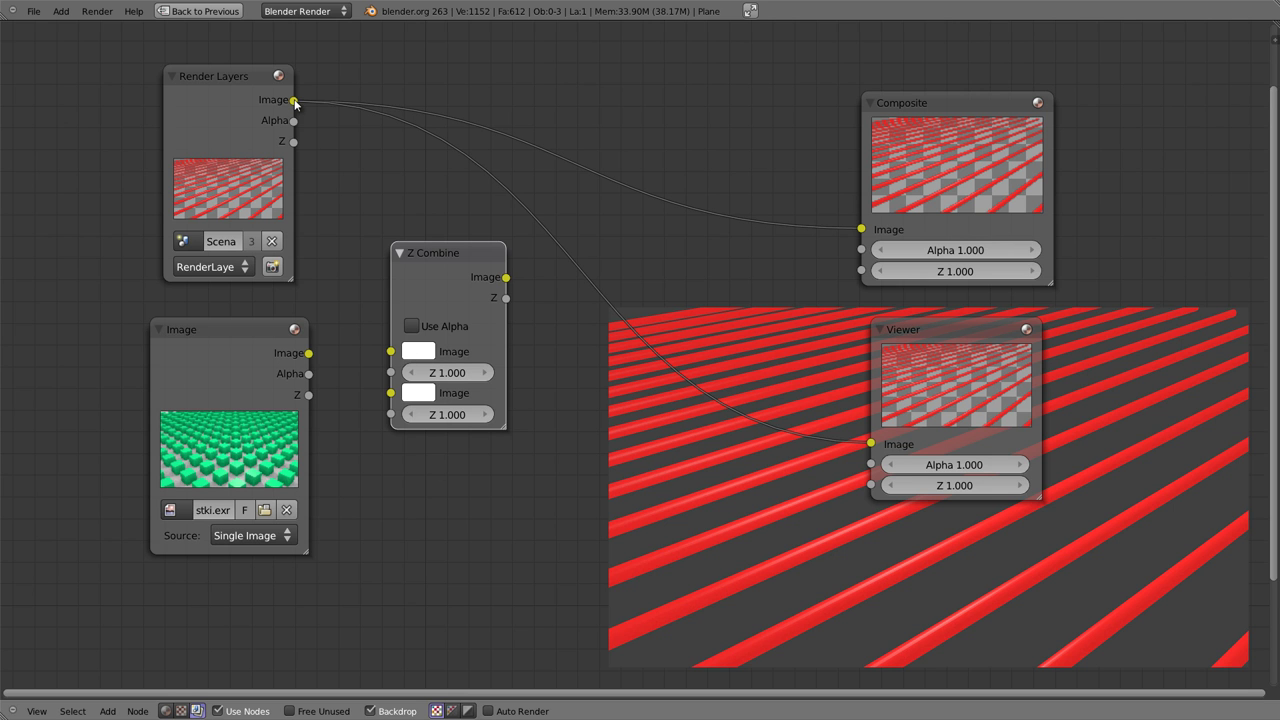
Step: Wire the render's Image, the EXR's Image and Z into Z Combine, and its output to the Viewer
mouse_move(294, 101)
left_mouse_down()
mouse_move(343, 277)
mouse_move(386, 355)
mouse_move(357, 397)
mouse_move(390, 393)
left_mouse_up()
mouse_move(293, 142)
left_mouse_down()
mouse_move(322, 256)
mouse_move(390, 372)
left_mouse_up()
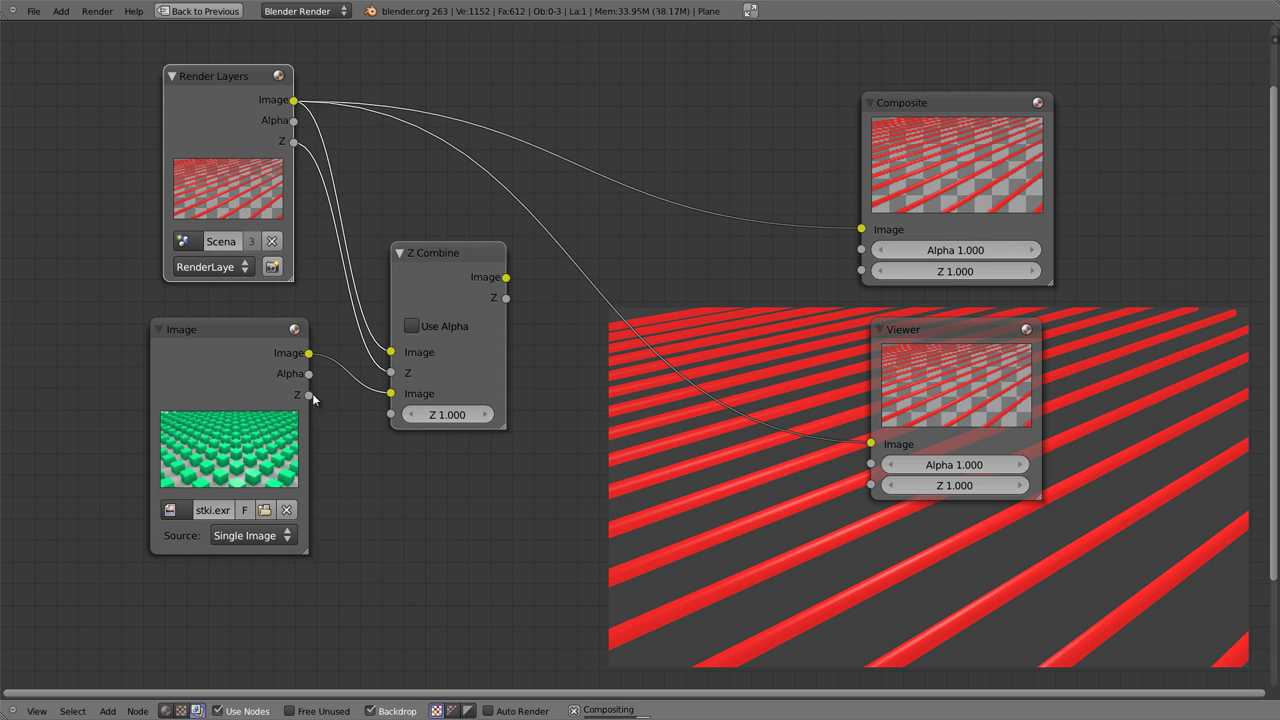
left_click_drag(314, 395, 390, 414)
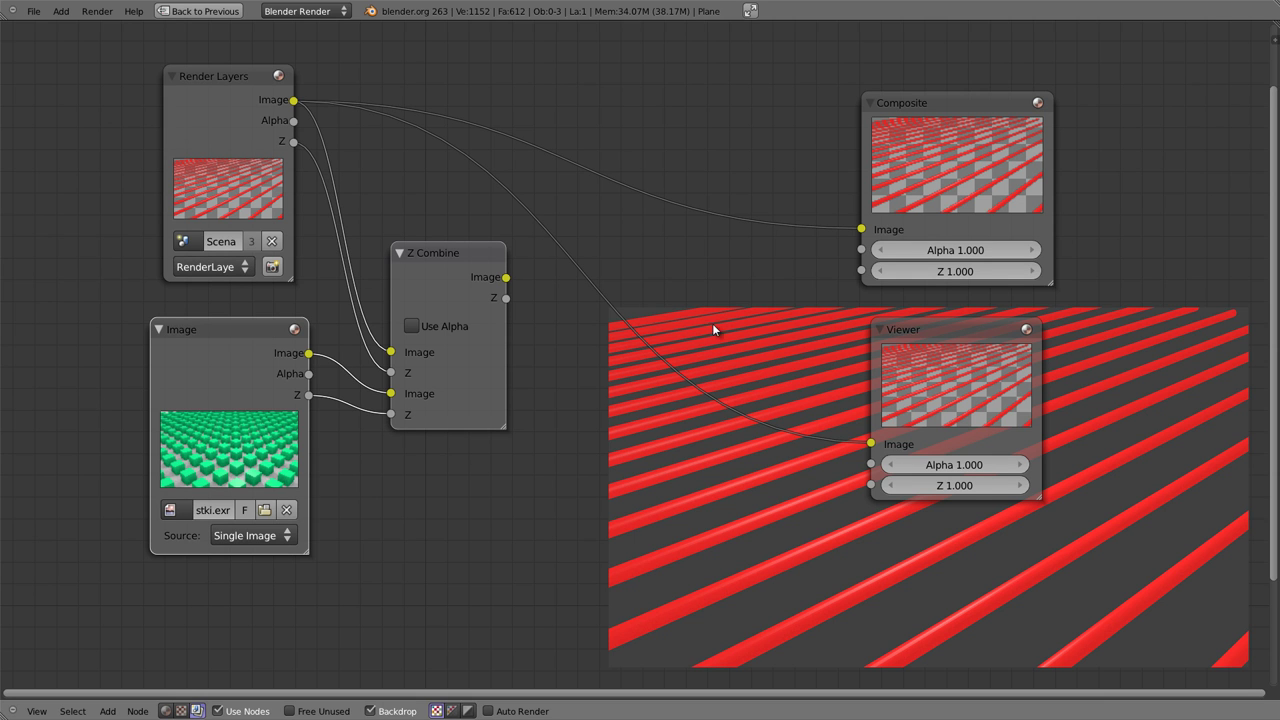
left_click_drag(506, 277, 871, 443)
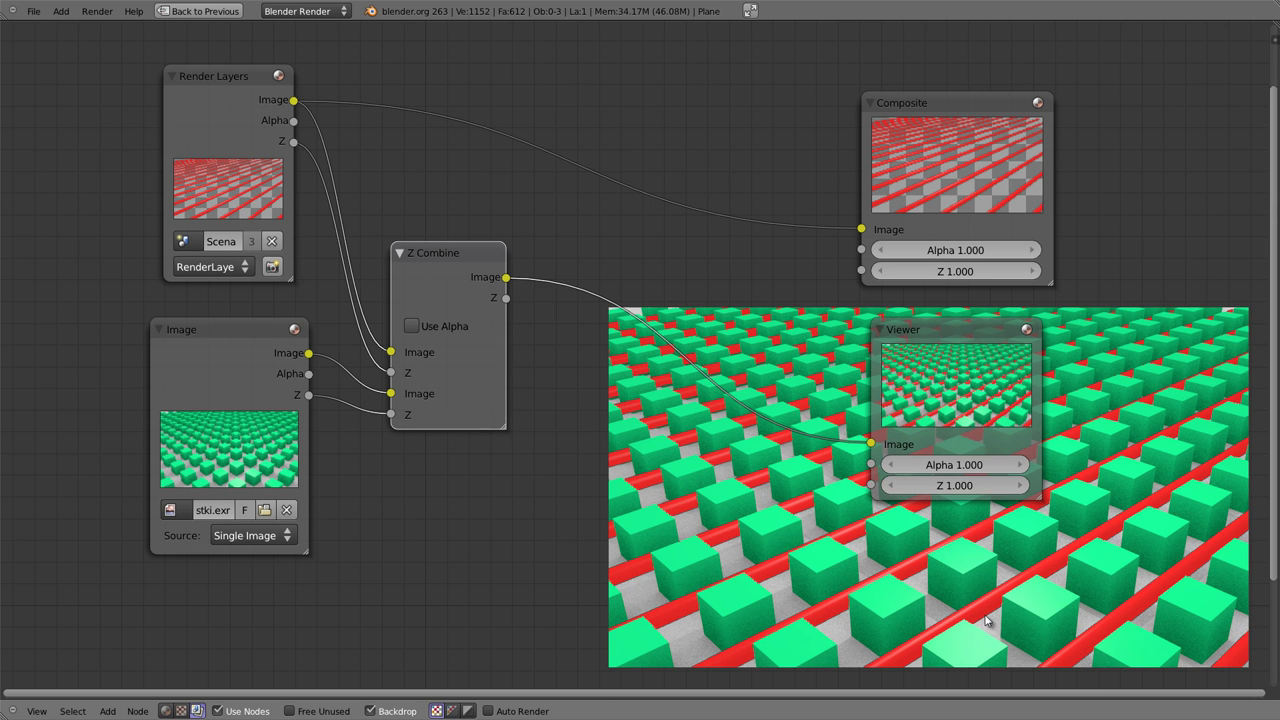
Step: Move the Viewer node beside Composite, collapse it, and resize the backdrop with Alt+V and V
mouse_move(952, 324)
left_mouse_down()
mouse_move(681, 59)
mouse_move(603, 260)
left_mouse_up()
left_click(607, 66)
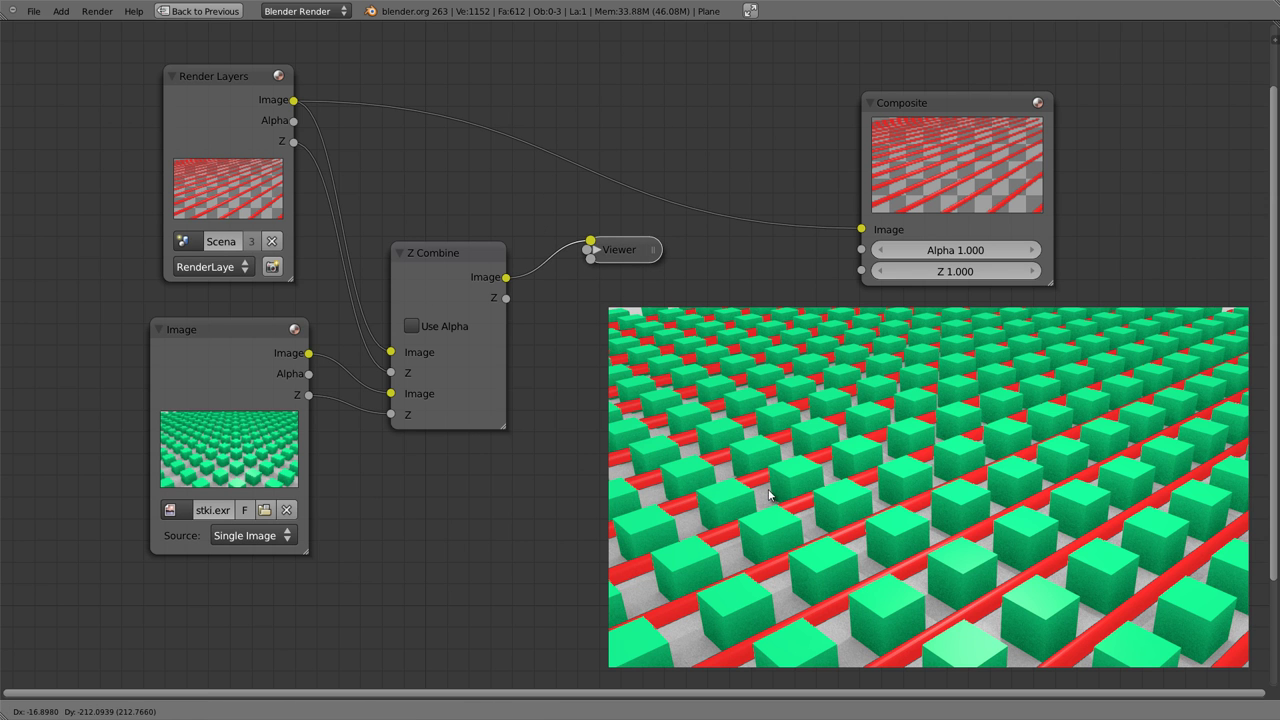
key("alt+v")
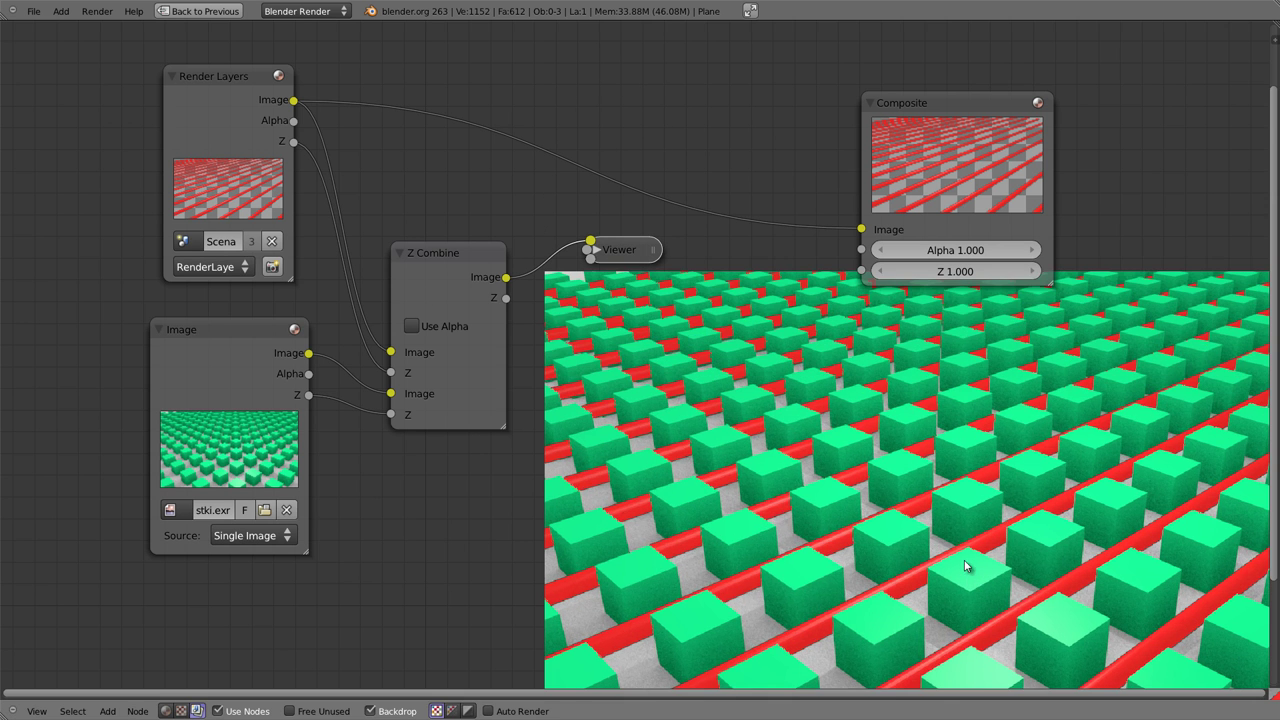
key("alt+v")
key("alt+v")
key("alt+v")
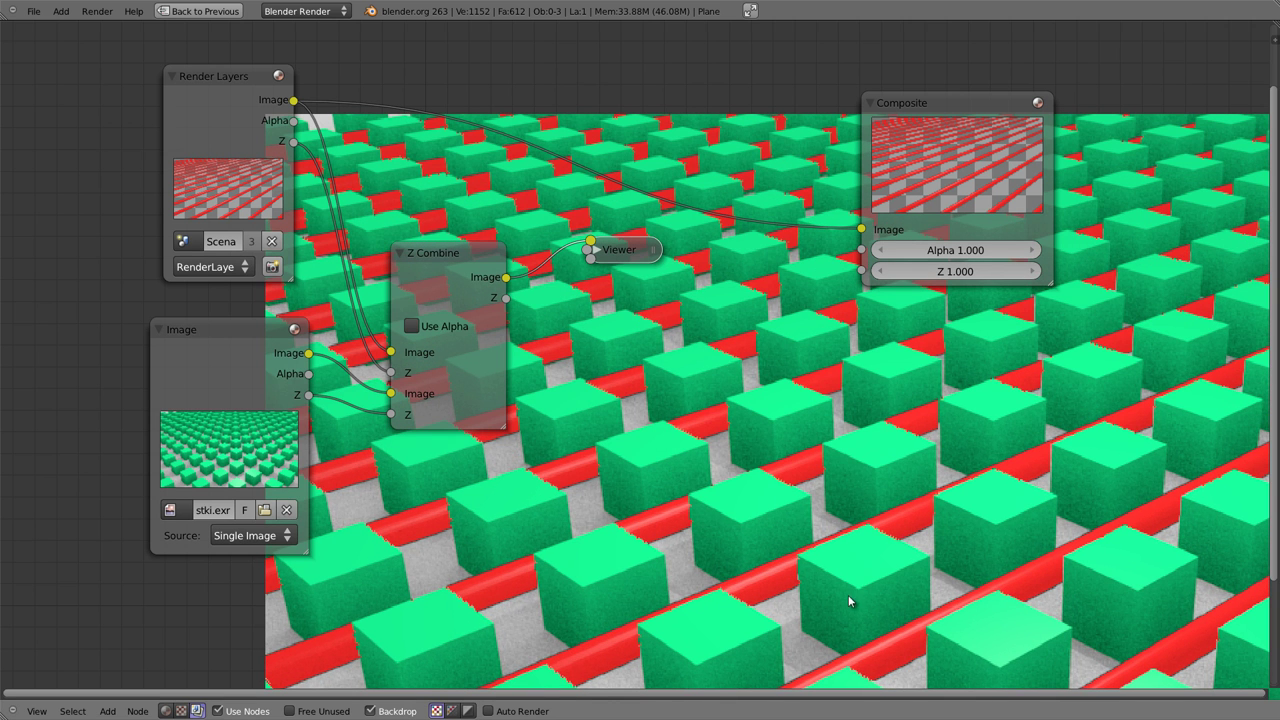
scroll(848, 598, "down", 1)
scroll(846, 570, "up", 1)
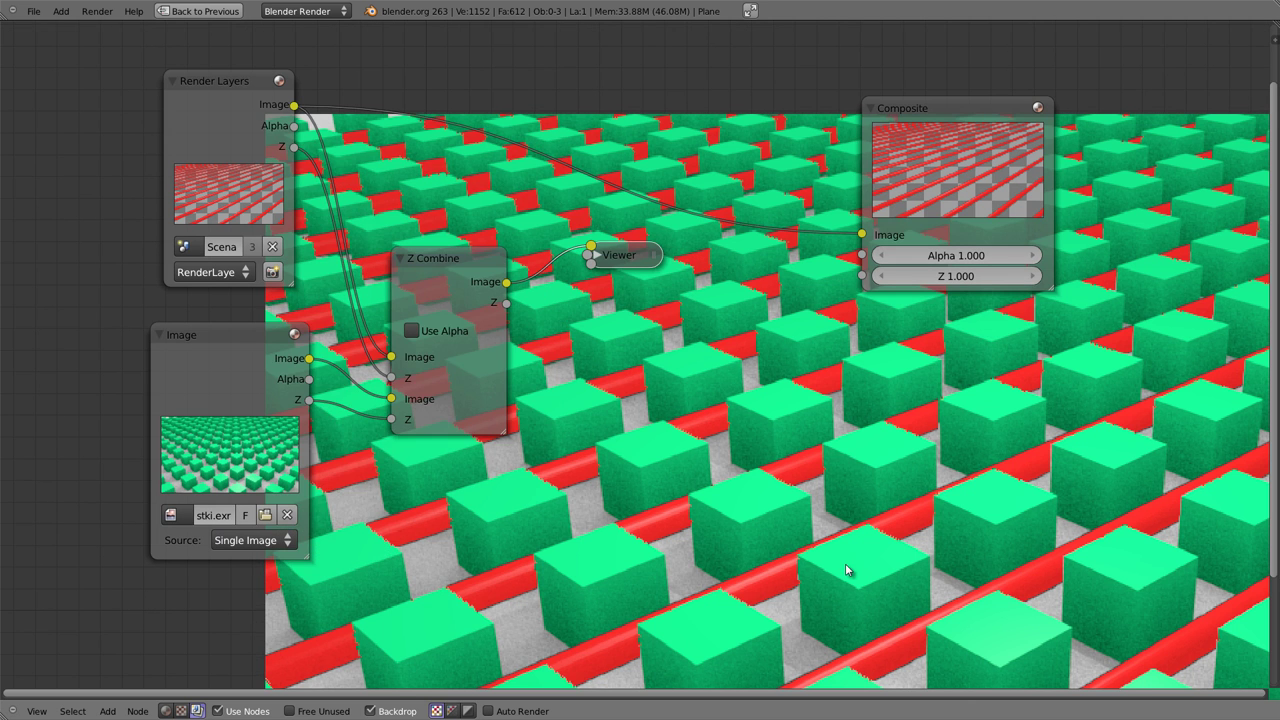
key("v")
key("v")
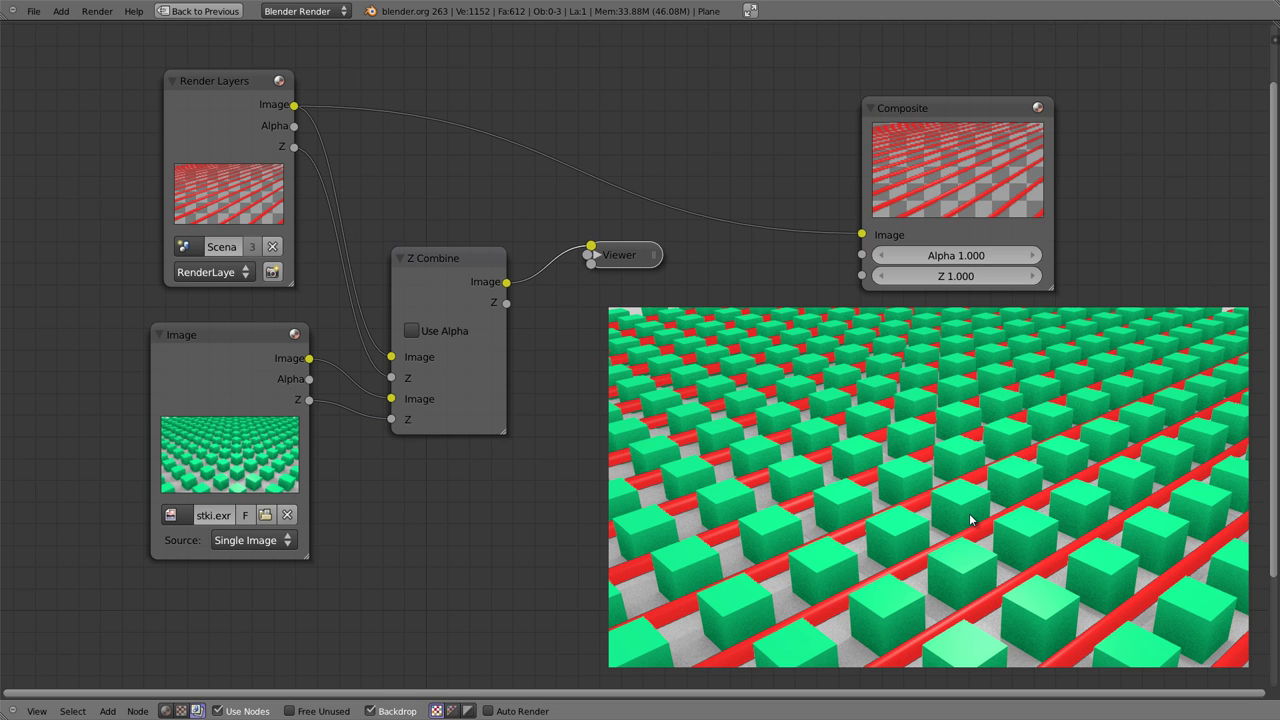
Step: Try Use Alpha on the Z Combine node while zooming the backdrop, then turn it back off
left_click(502, 432)
key("v")
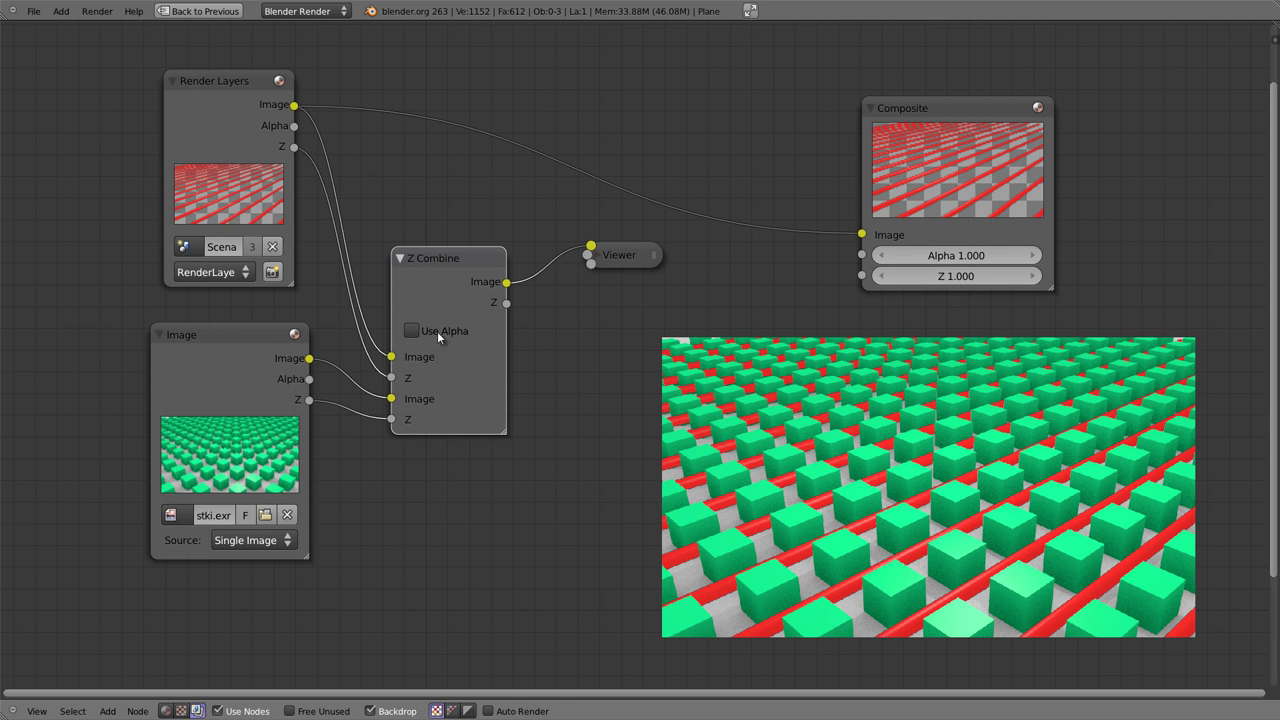
left_click(411, 331)
key("v")
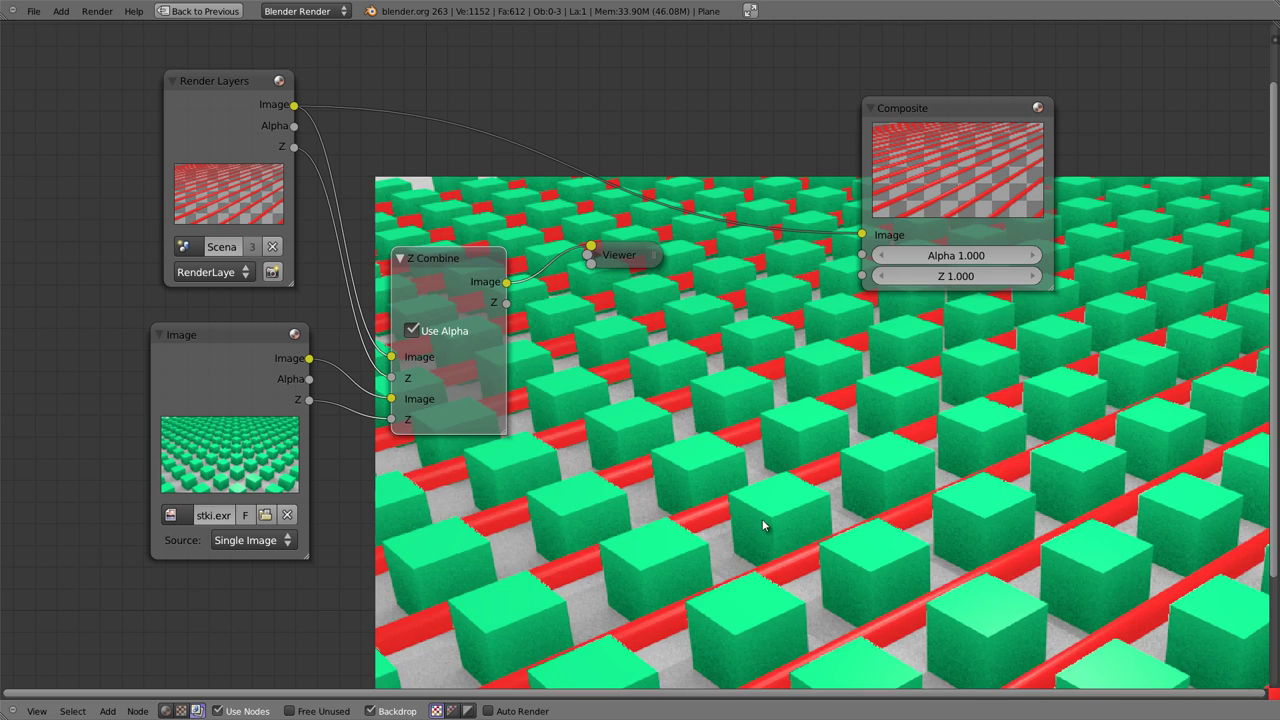
key("v")
key("v")
key("alt+v")
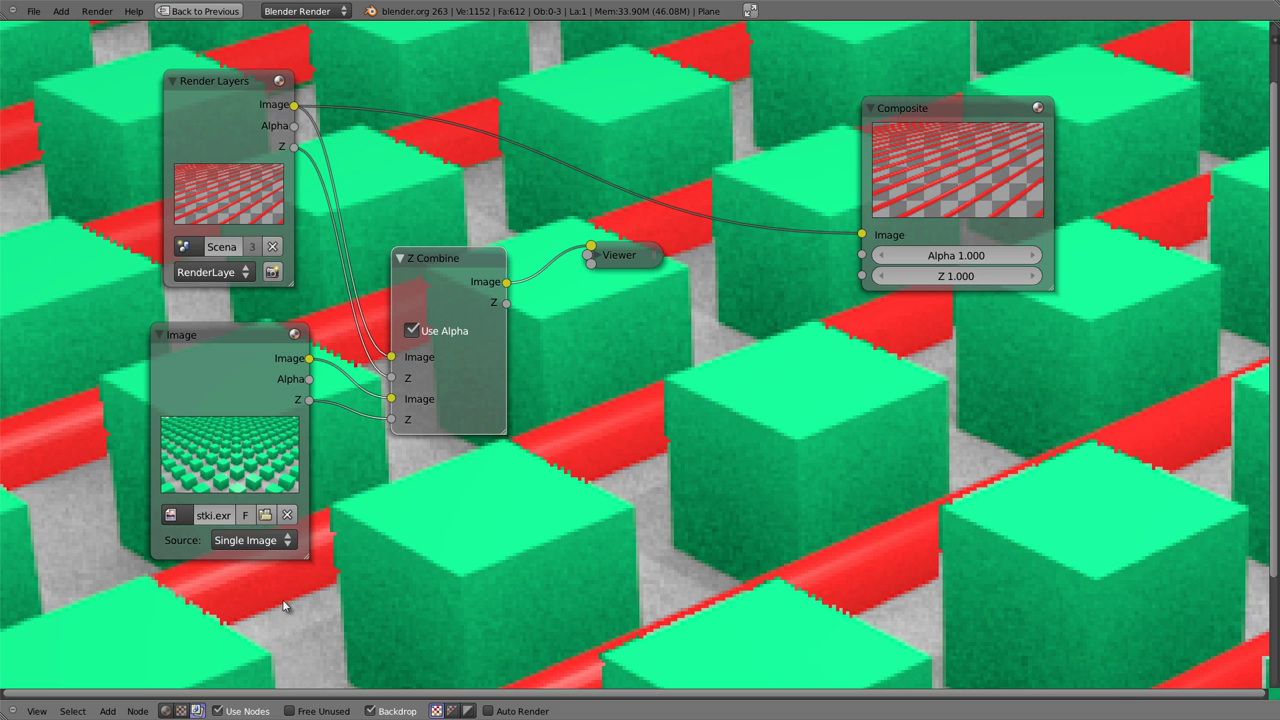
left_click(412, 331)
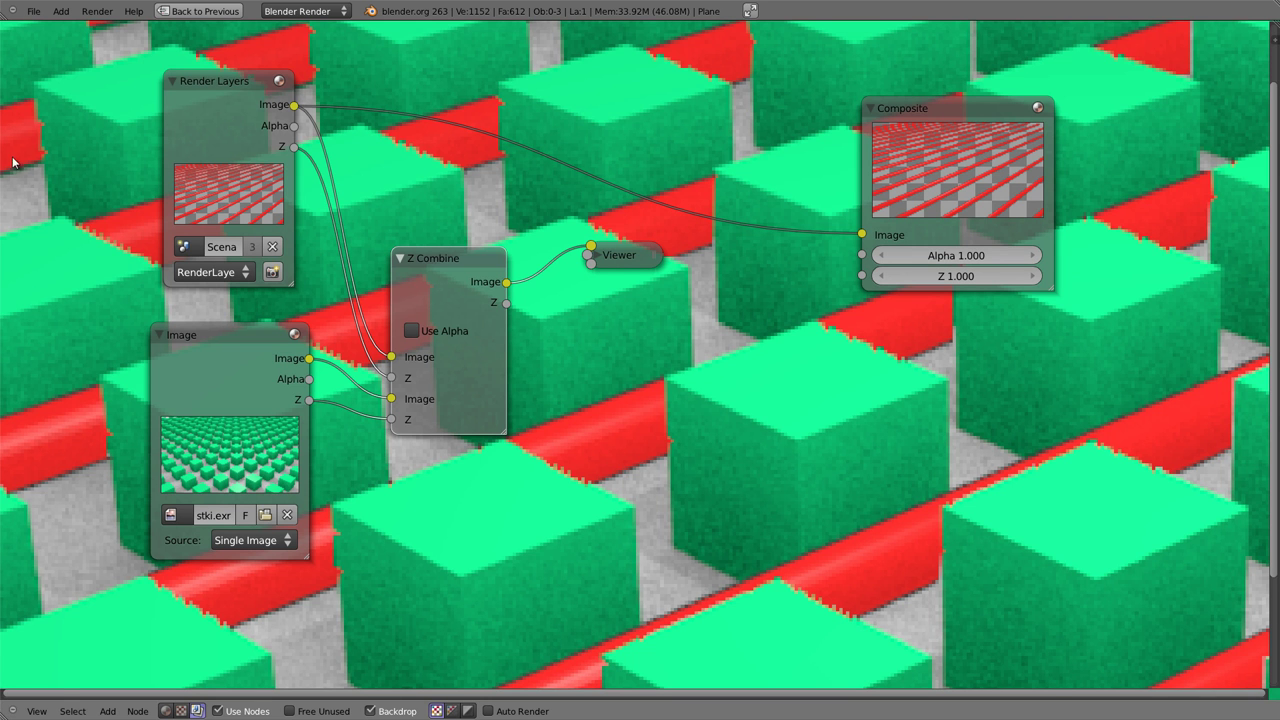
Step: Zoom and pan the backdrop to inspect the edges, then raise the Z Combine node slightly
key("alt+v")
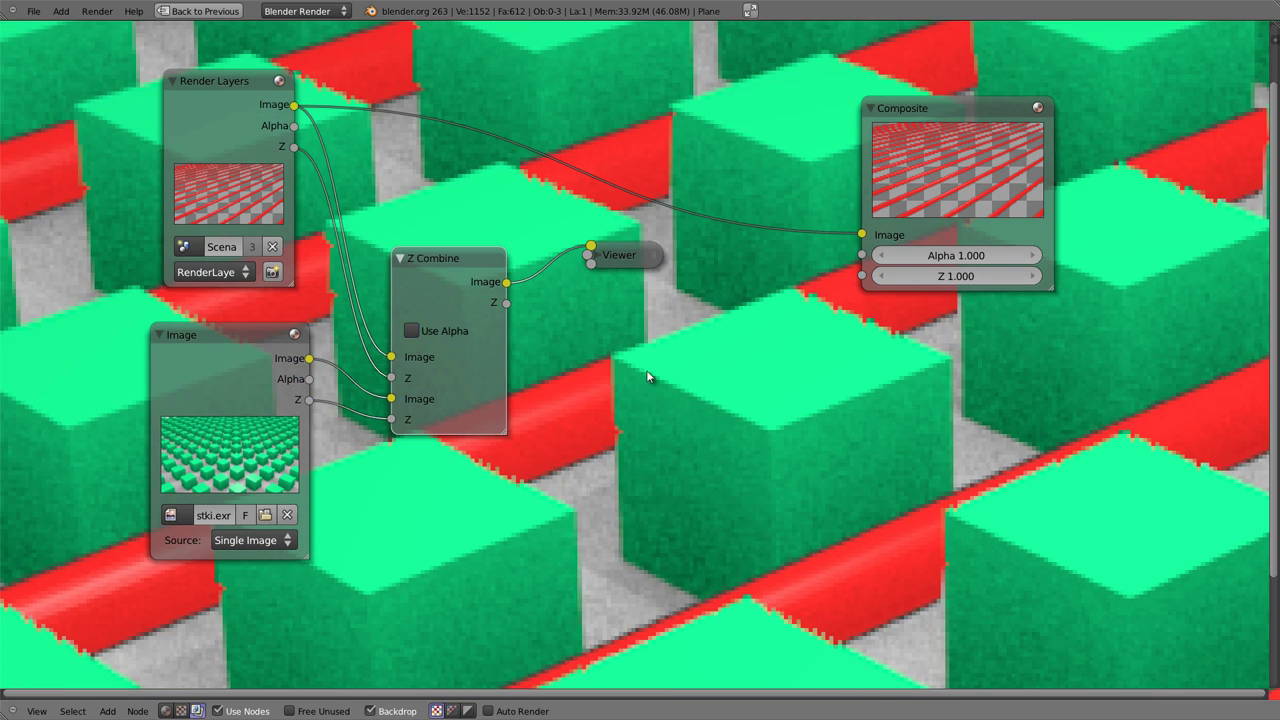
key("v")
middle_click_drag(736, 446, 800, 443, "alt")
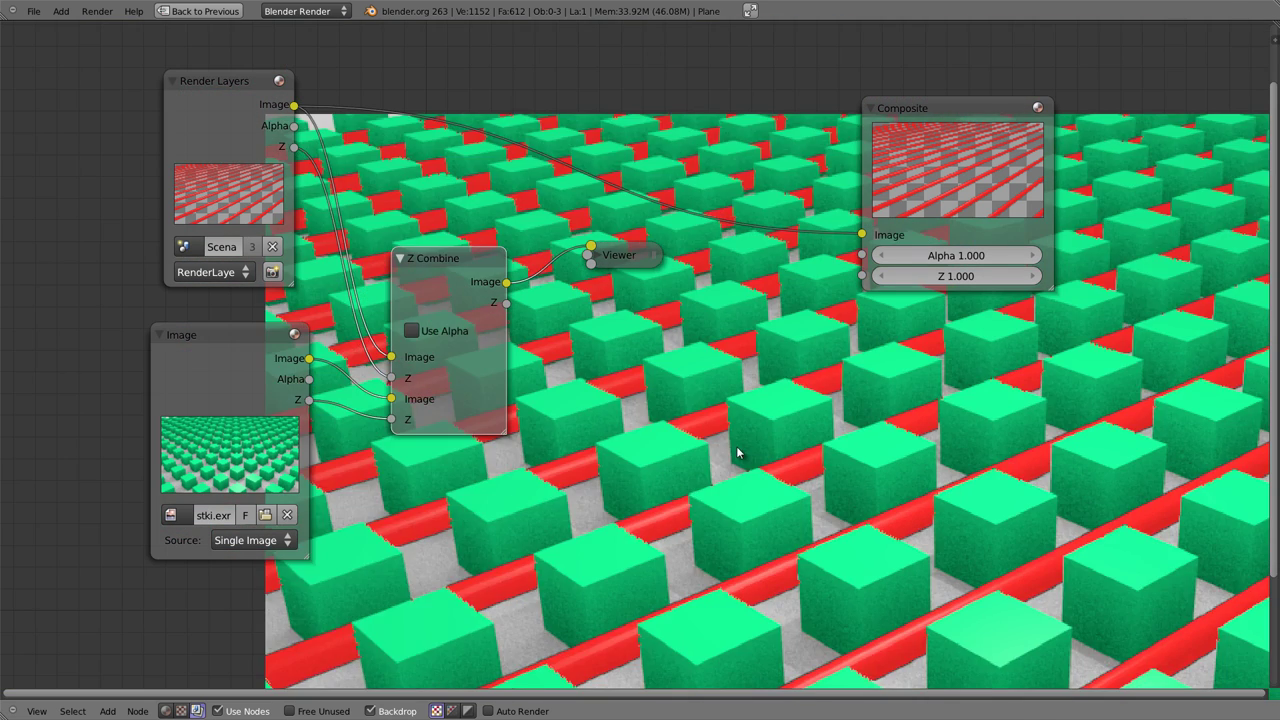
key("v")
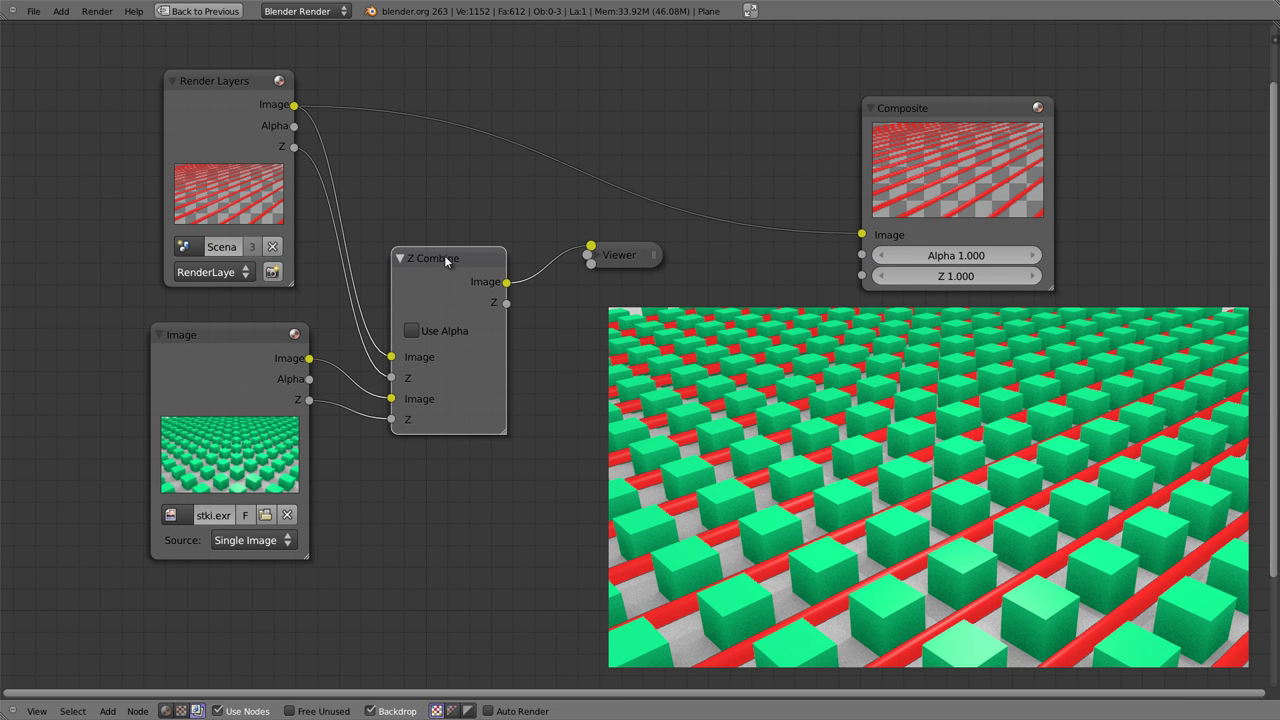
left_click_drag(446, 258, 455, 238)
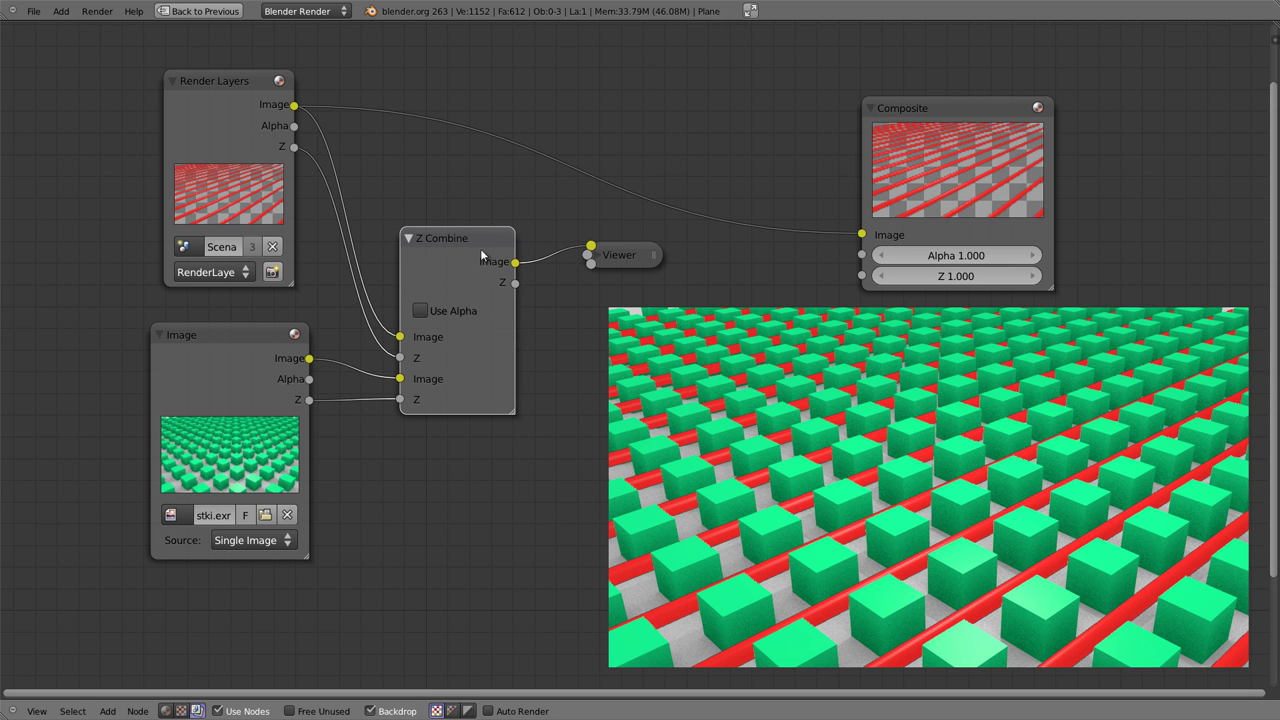